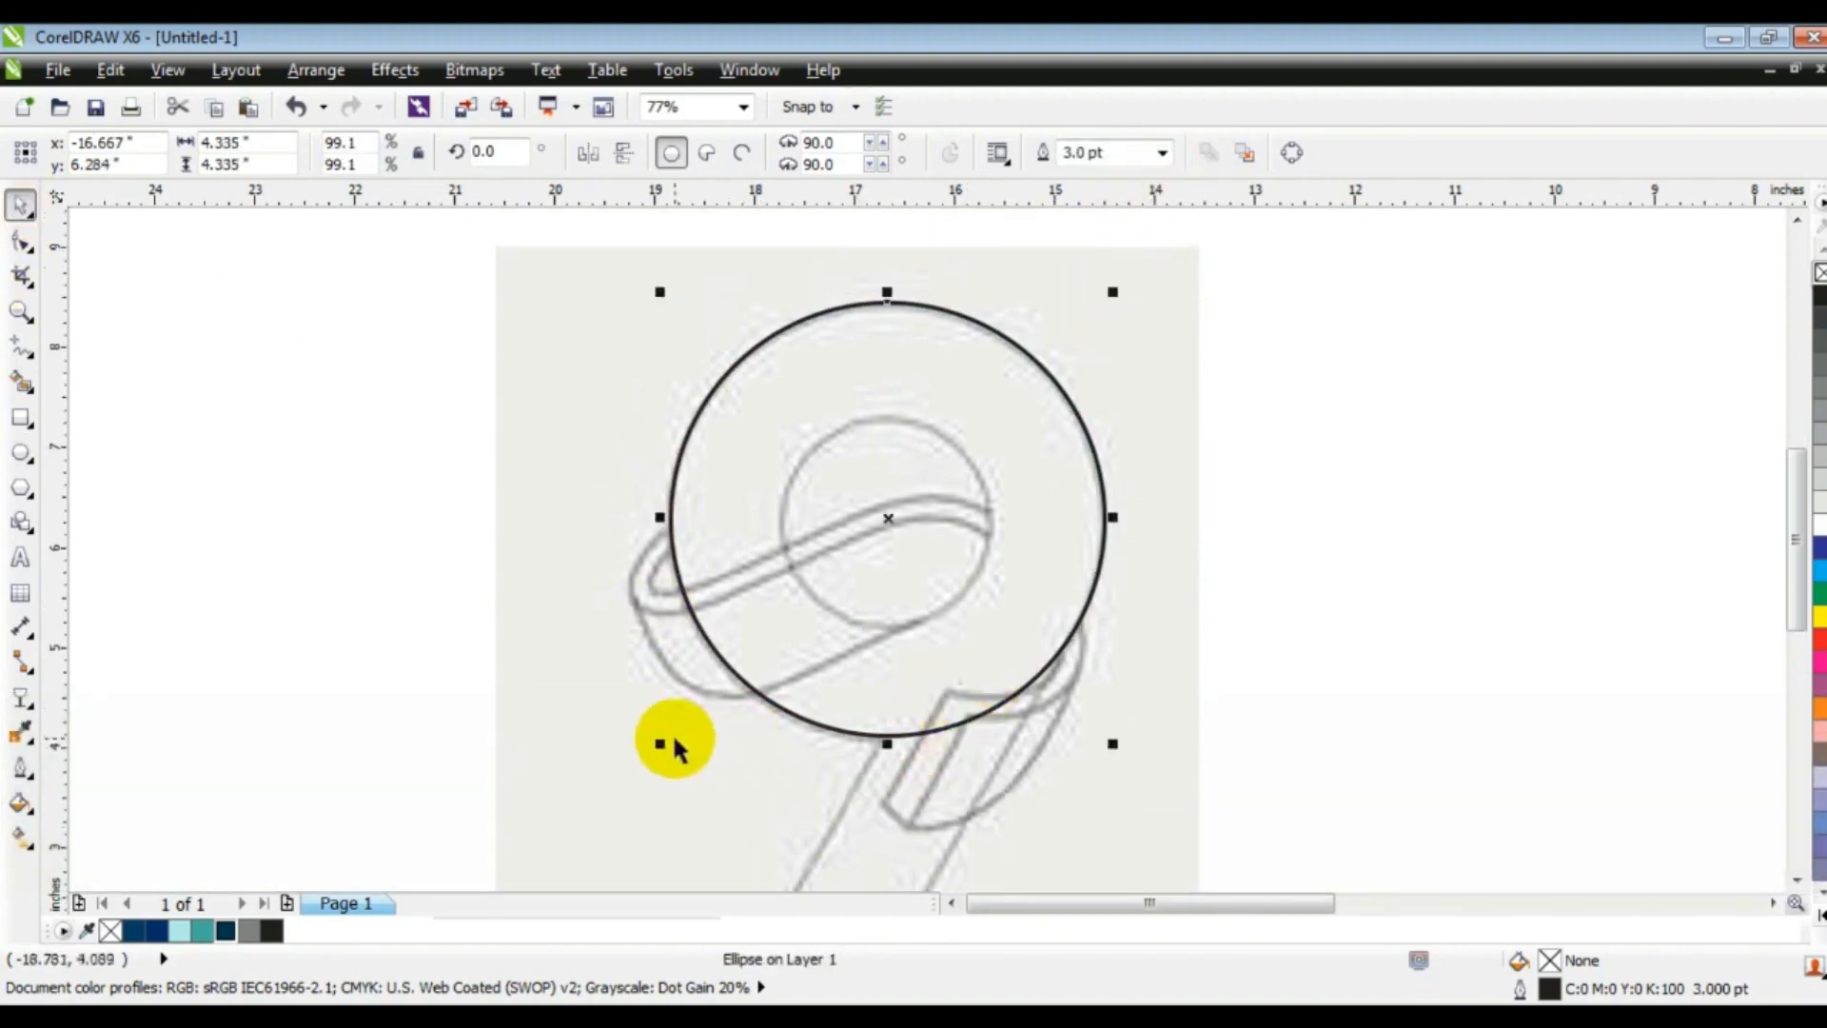
Add a concentric copy of the circle, scaled to about 2.08 inches for the inner hole, and combine both circles into a ring.
drag(1114, 287, 1058, 400)
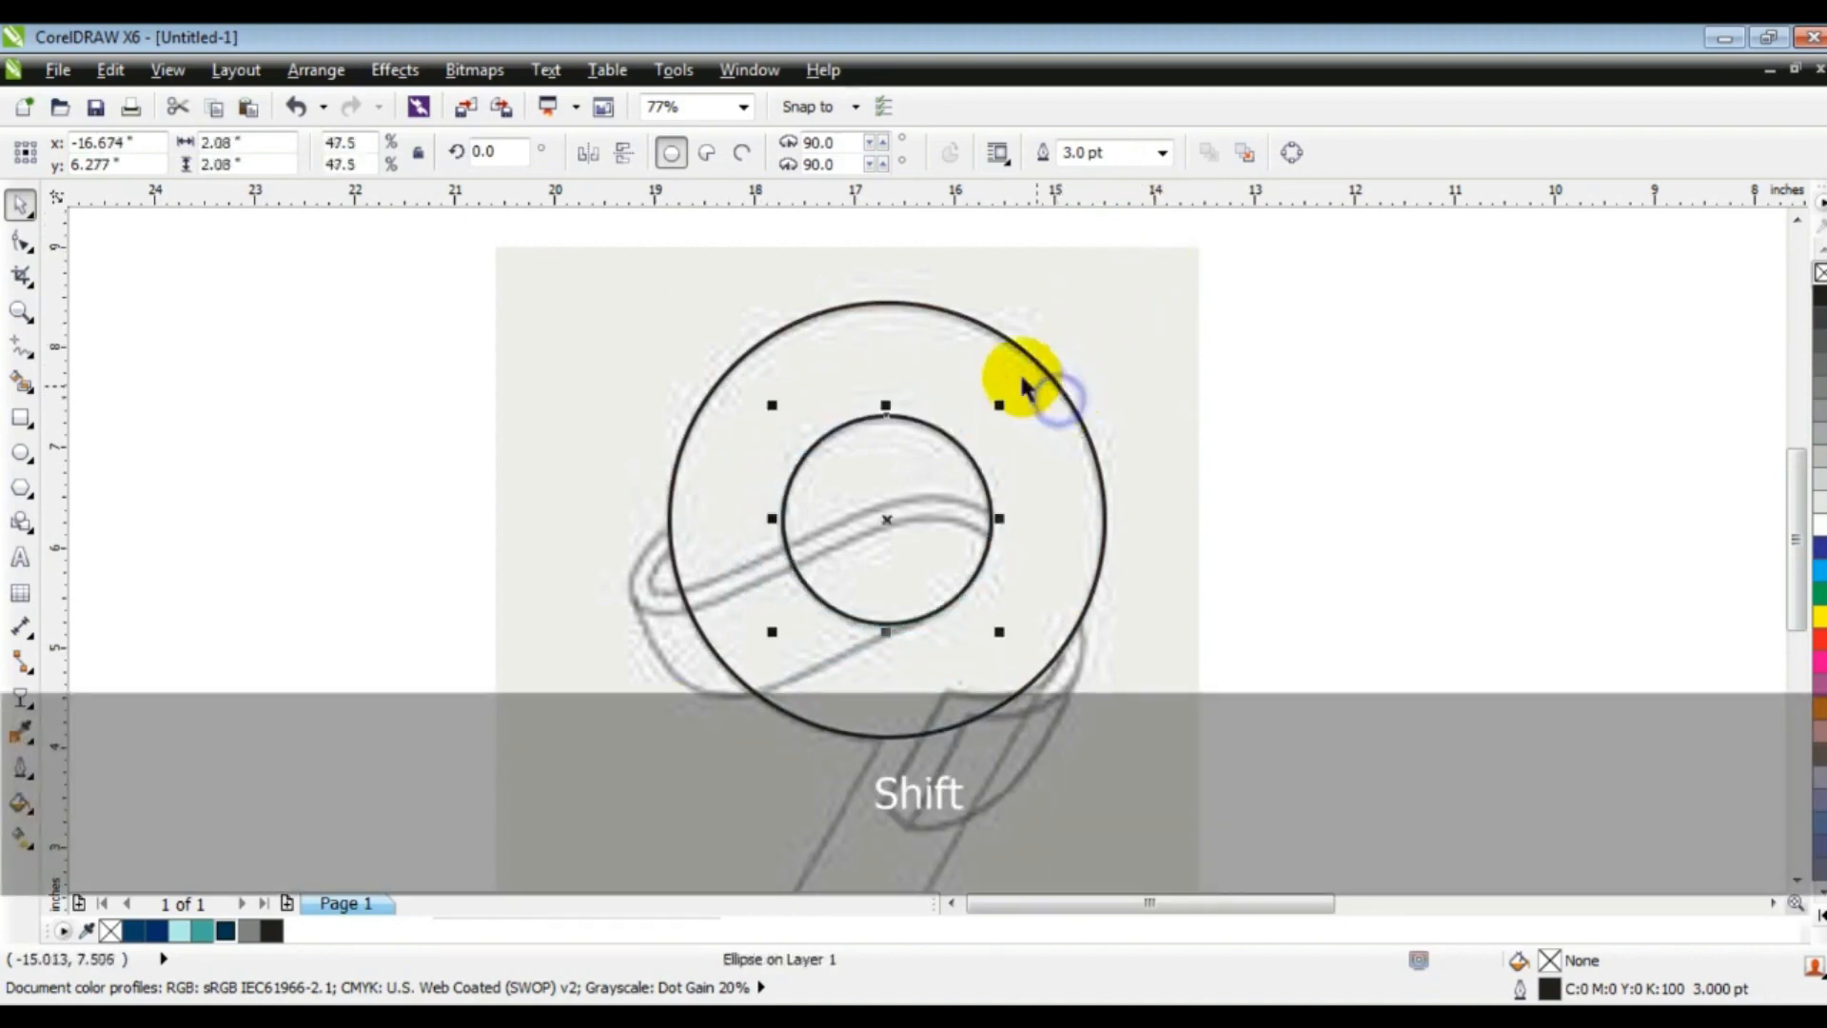
shift+click(950, 321)
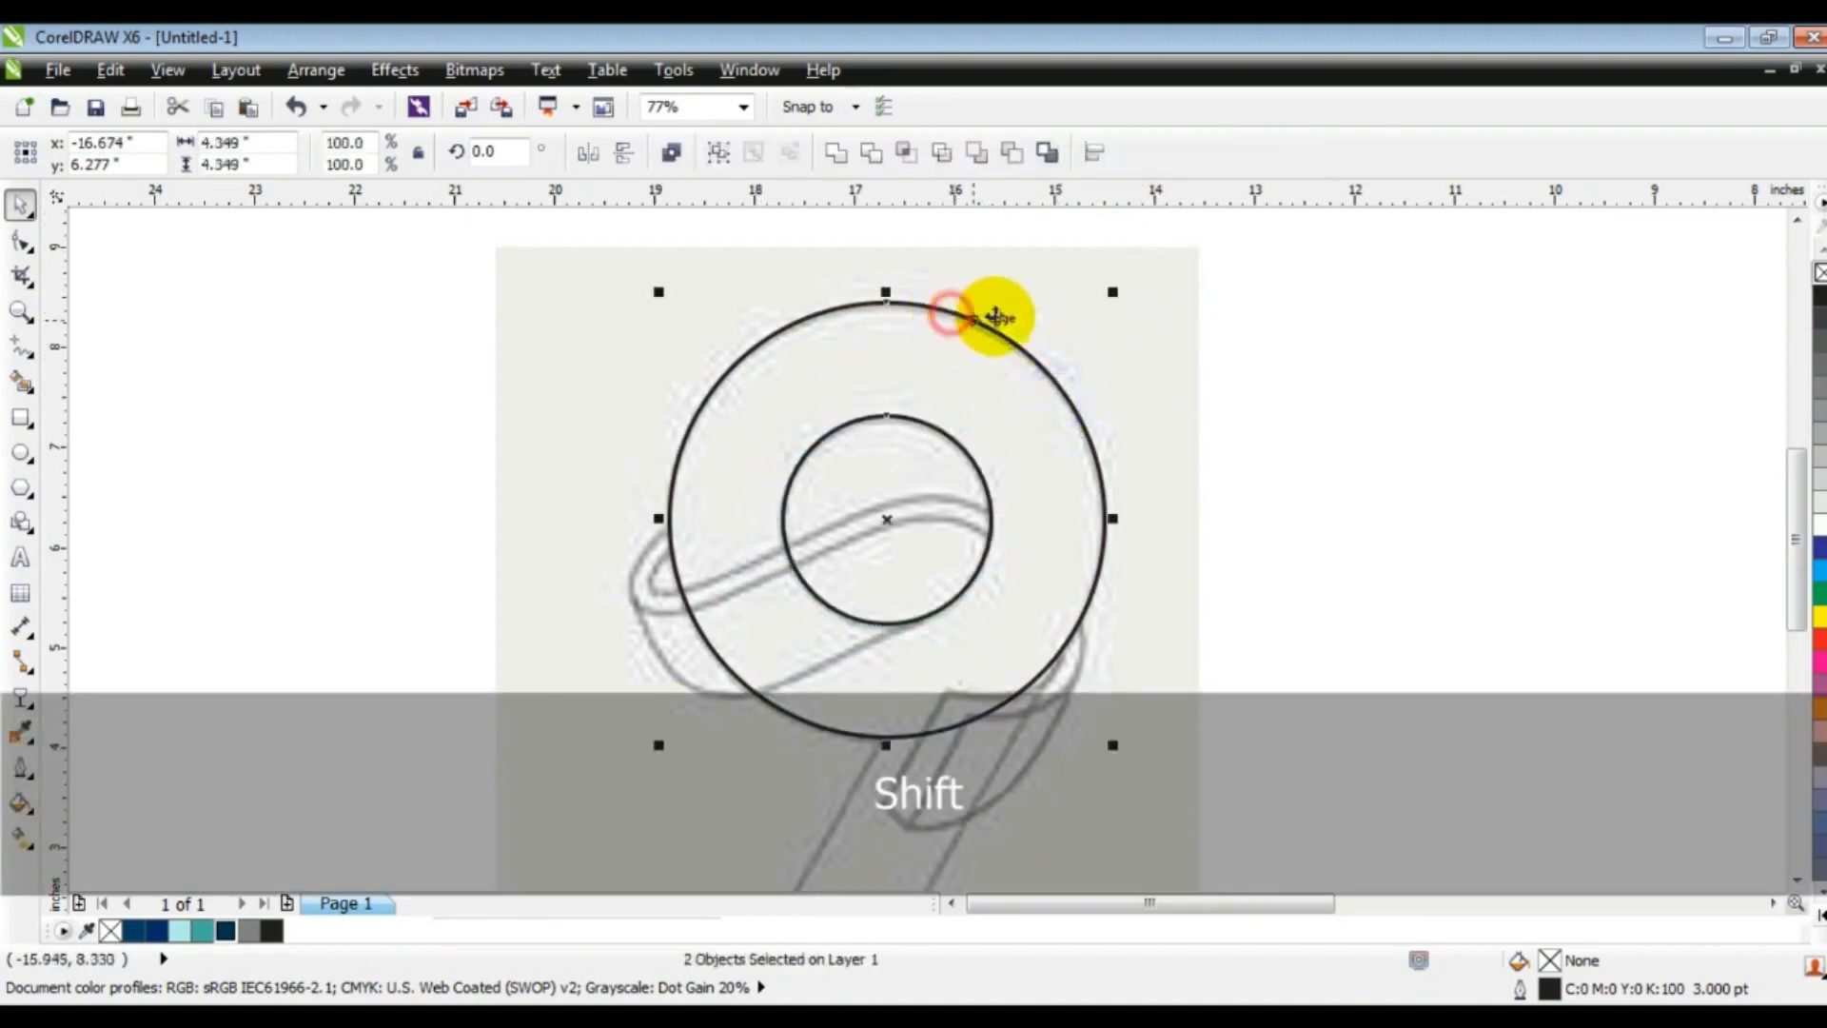
click(672, 155)
Trace the slanted leg of the 9 as a closed four-sided shape about 3.1 inches tall, its upper end overlapping the ring.
click(20, 312)
right_click(1066, 556)
drag(754, 510, 1191, 837)
click(17, 416)
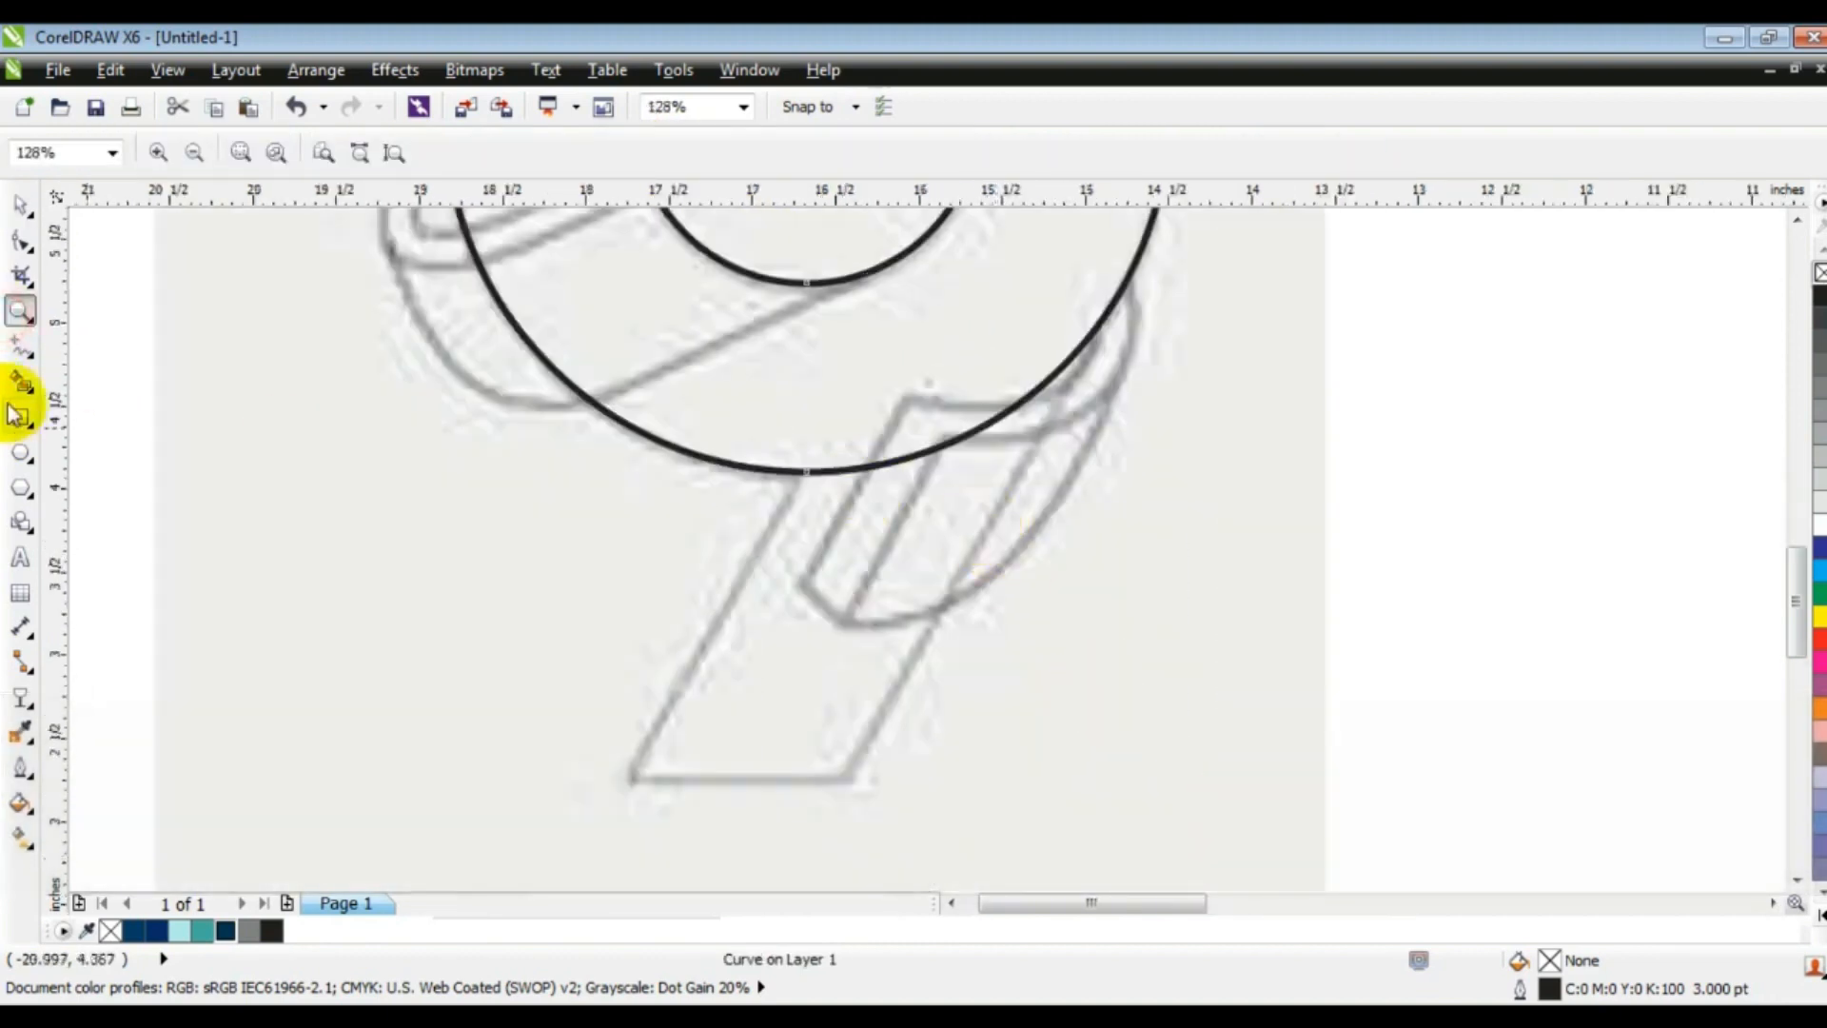
click(18, 349)
click(1130, 263)
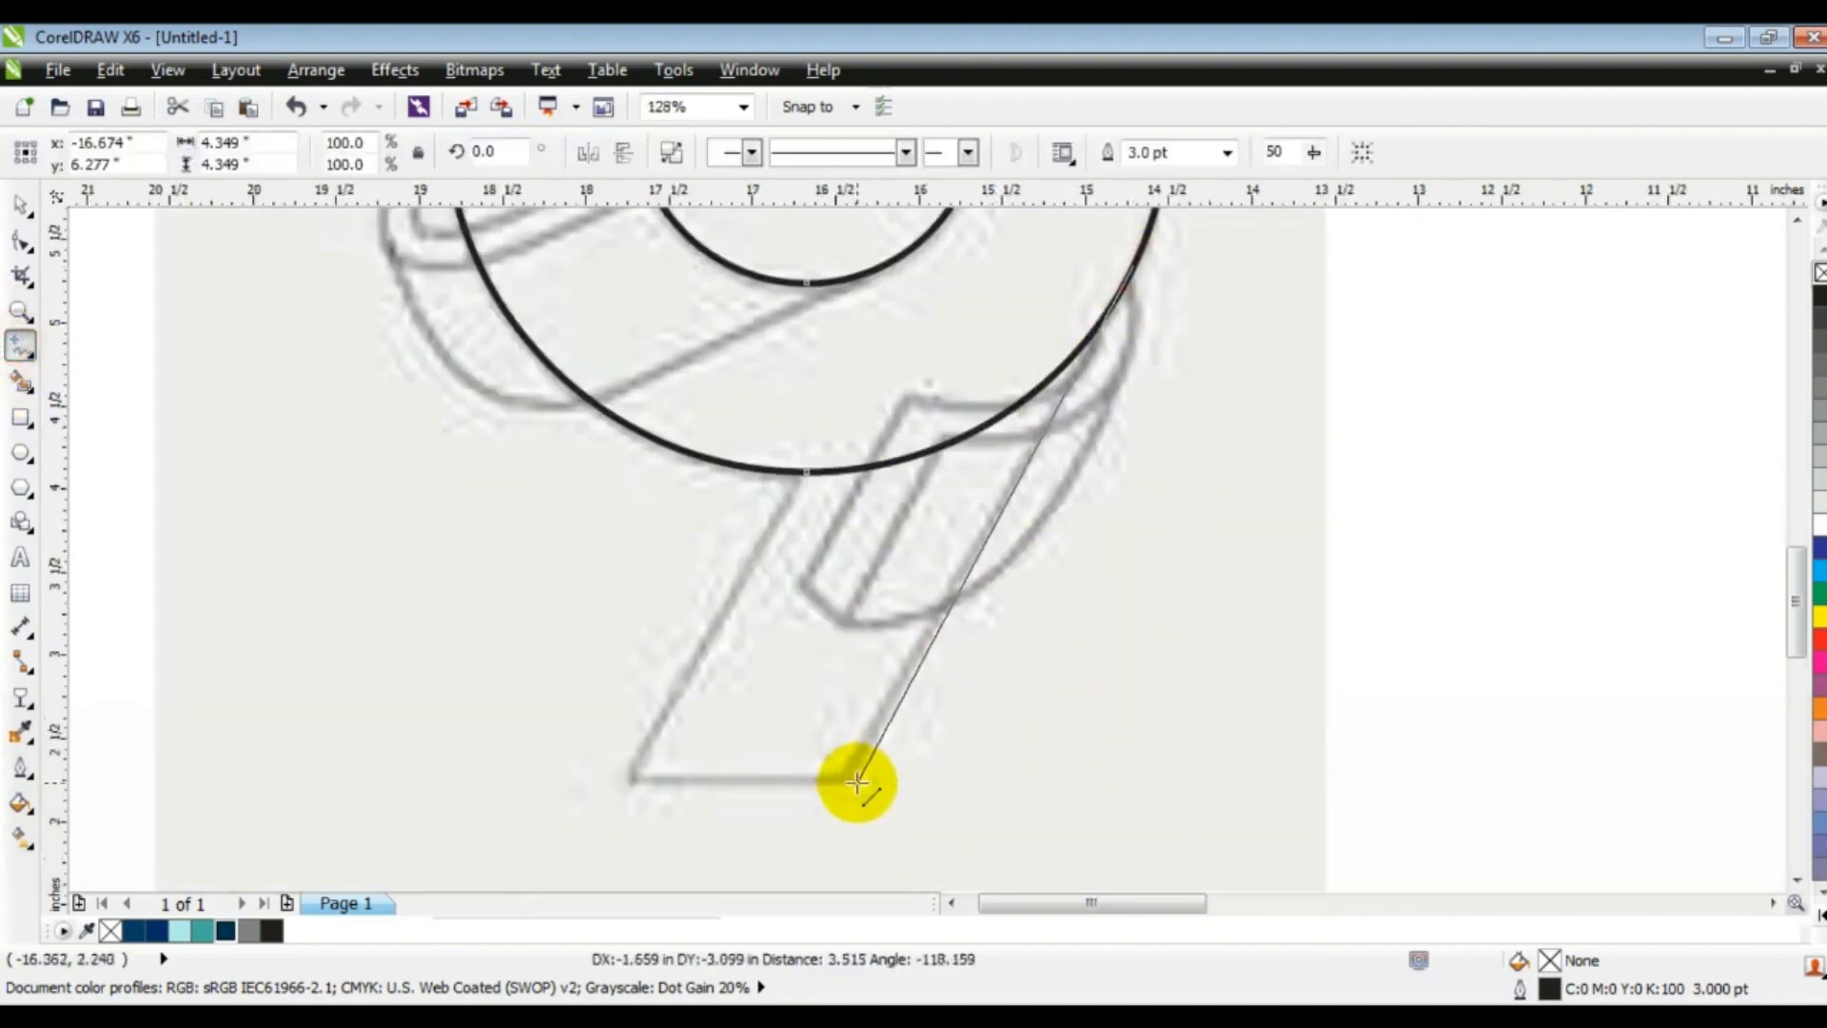
click(857, 782)
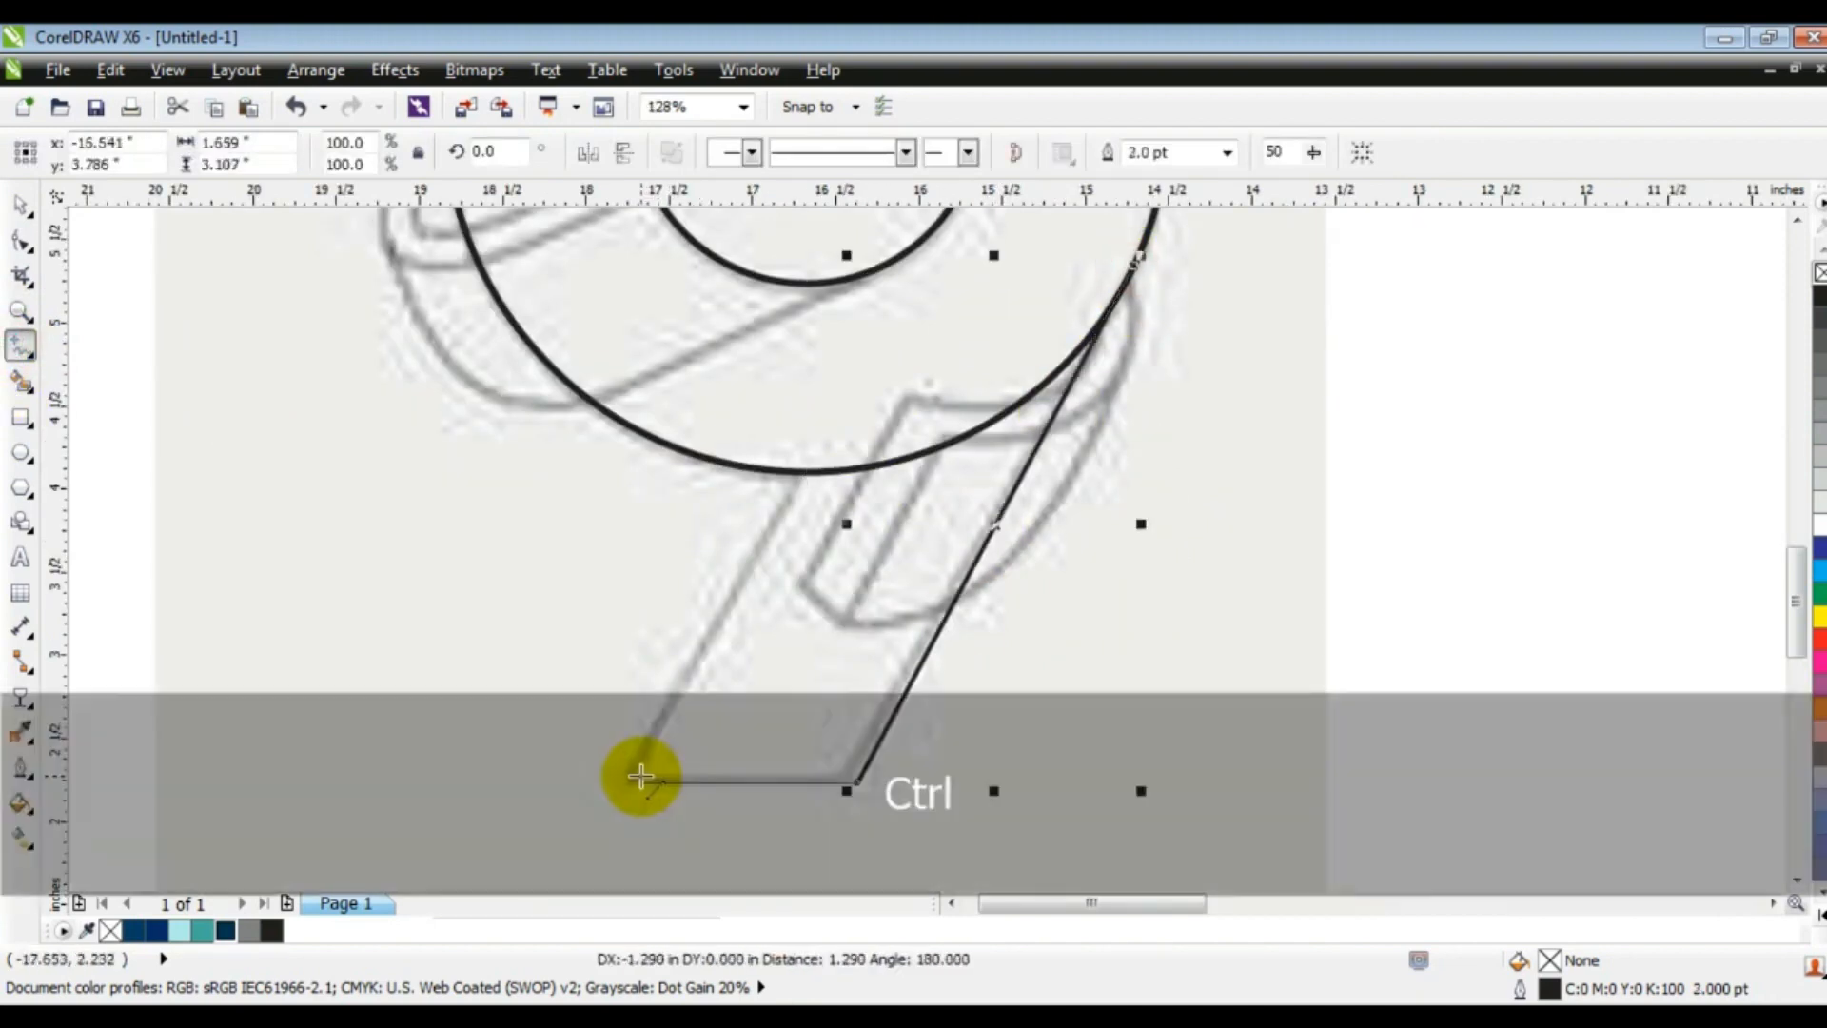
click(625, 781)
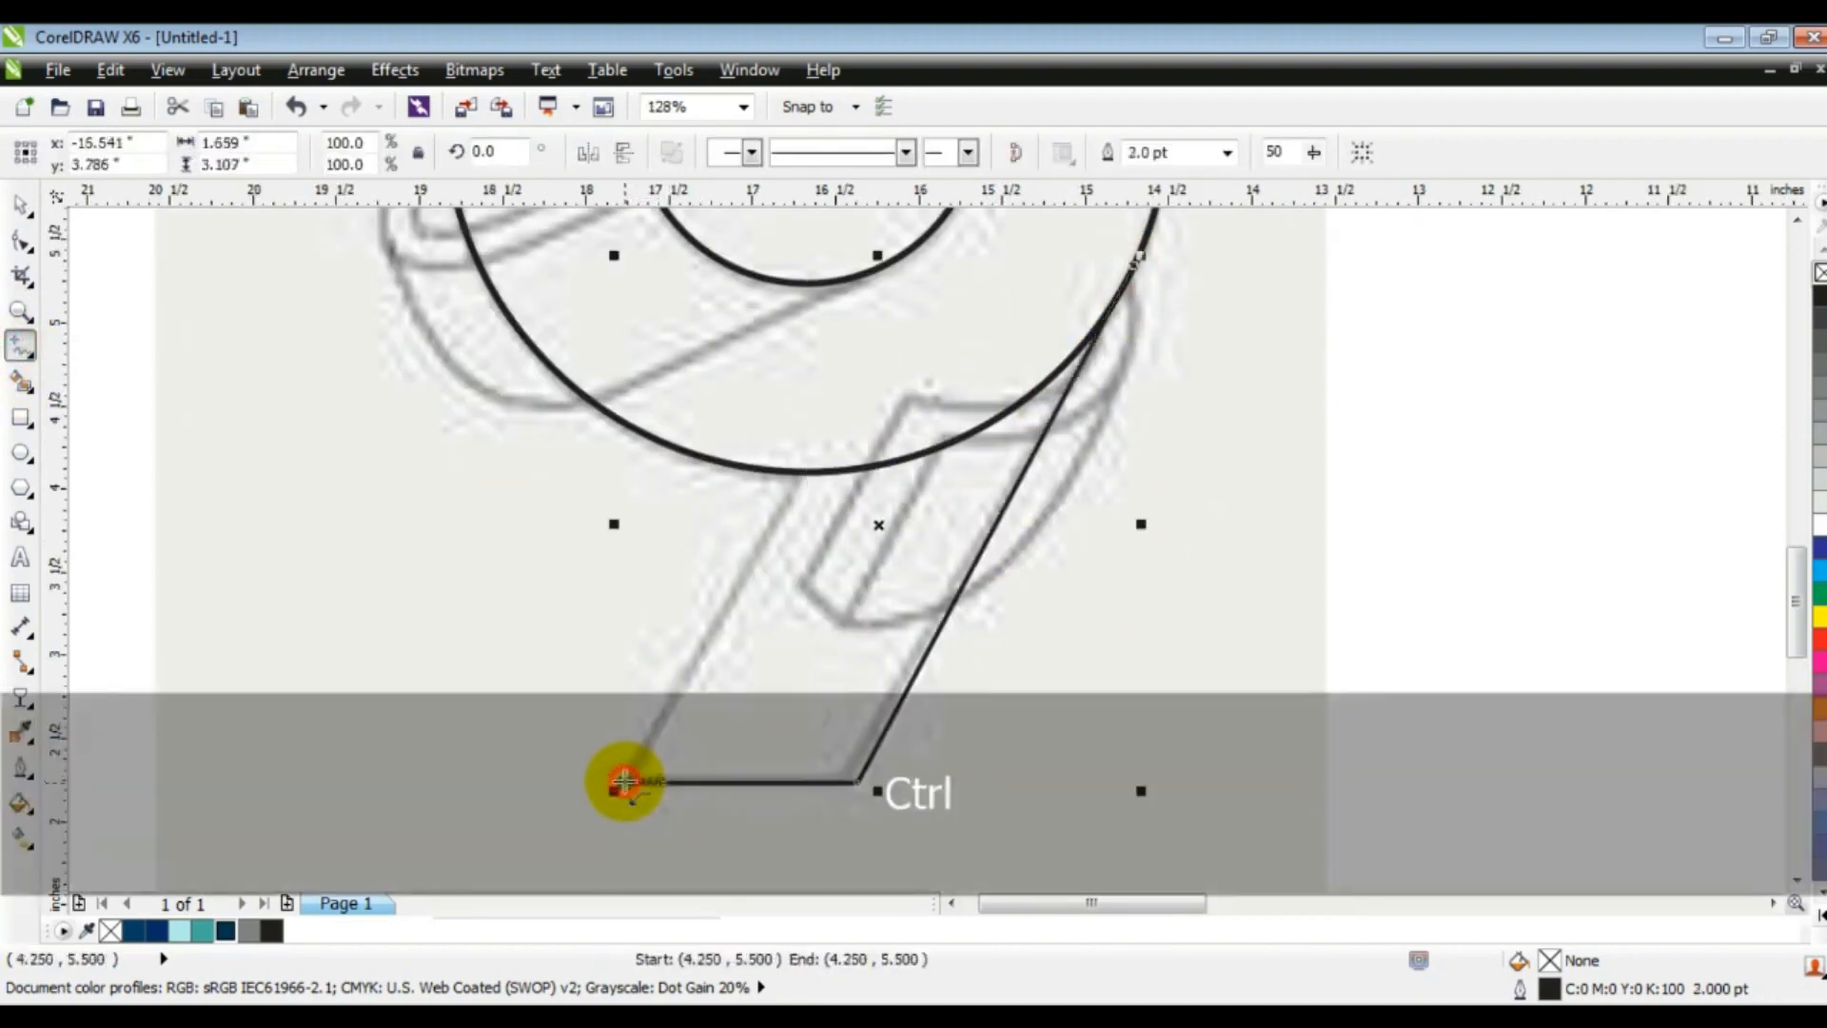
click(829, 418)
click(1137, 257)
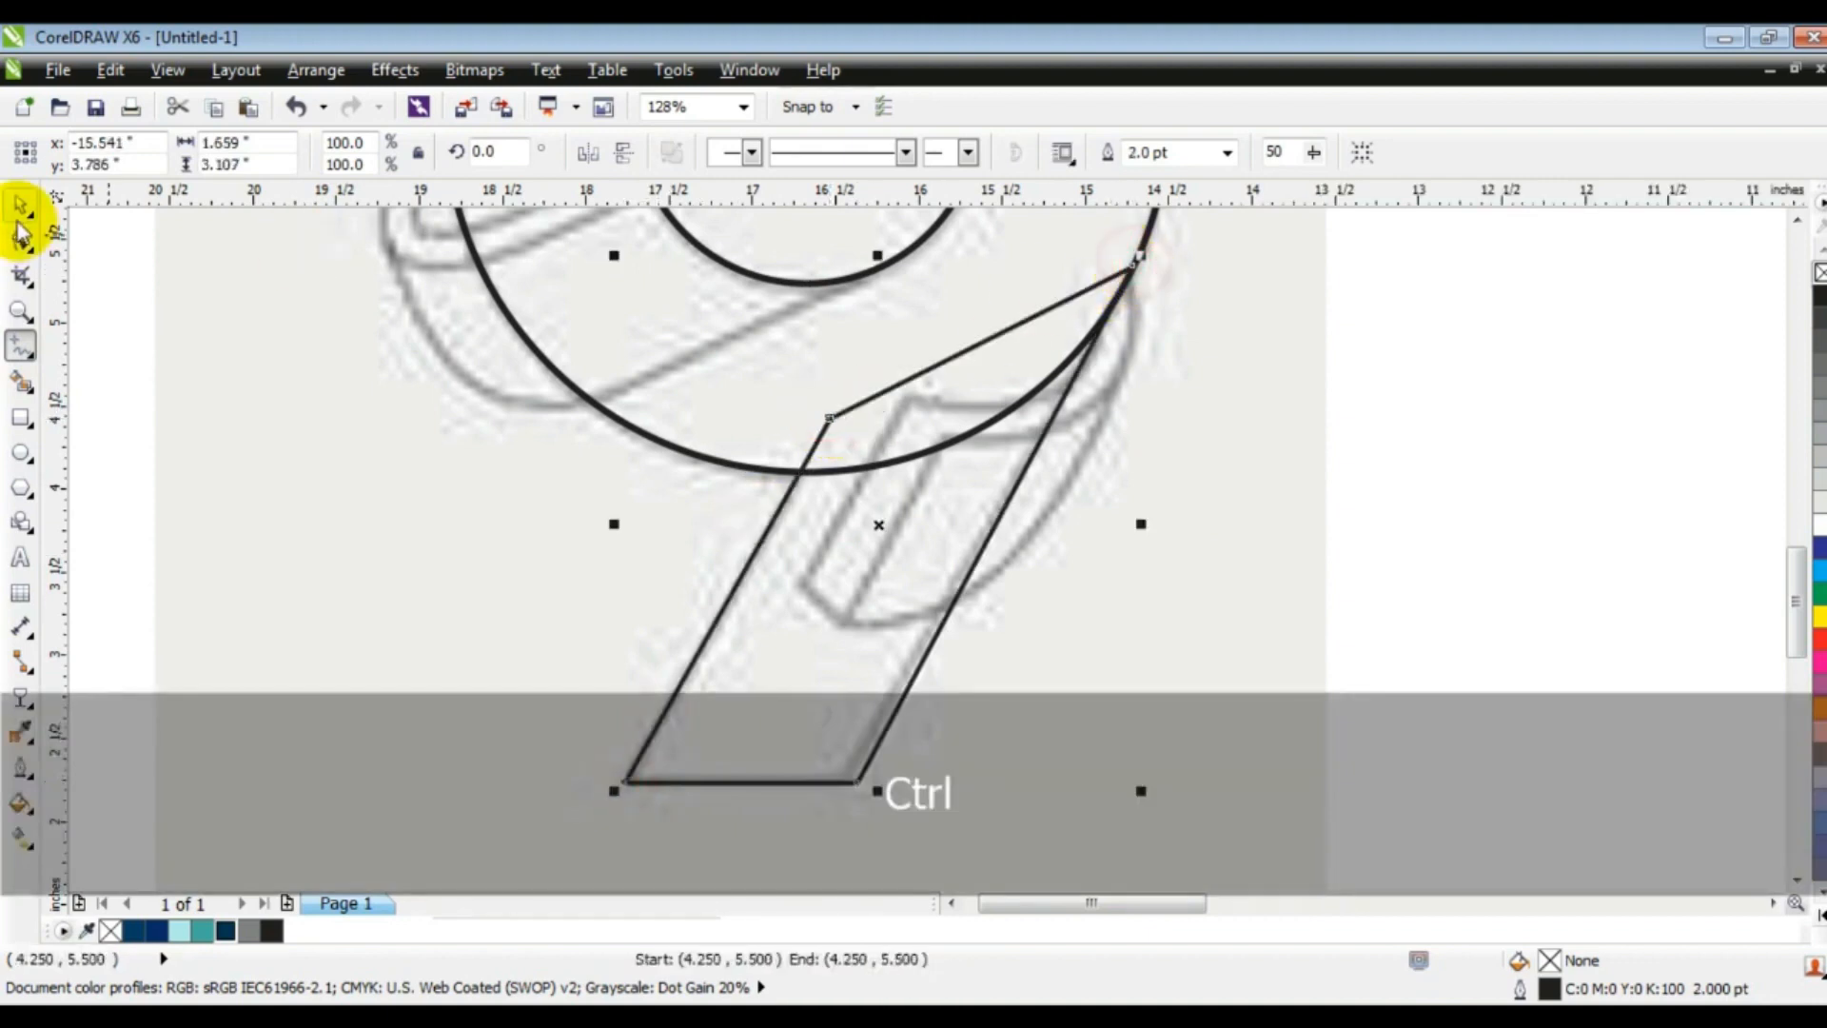
Weld the leg and the ring into one figure 9.
click(16, 207)
shift+click(568, 395)
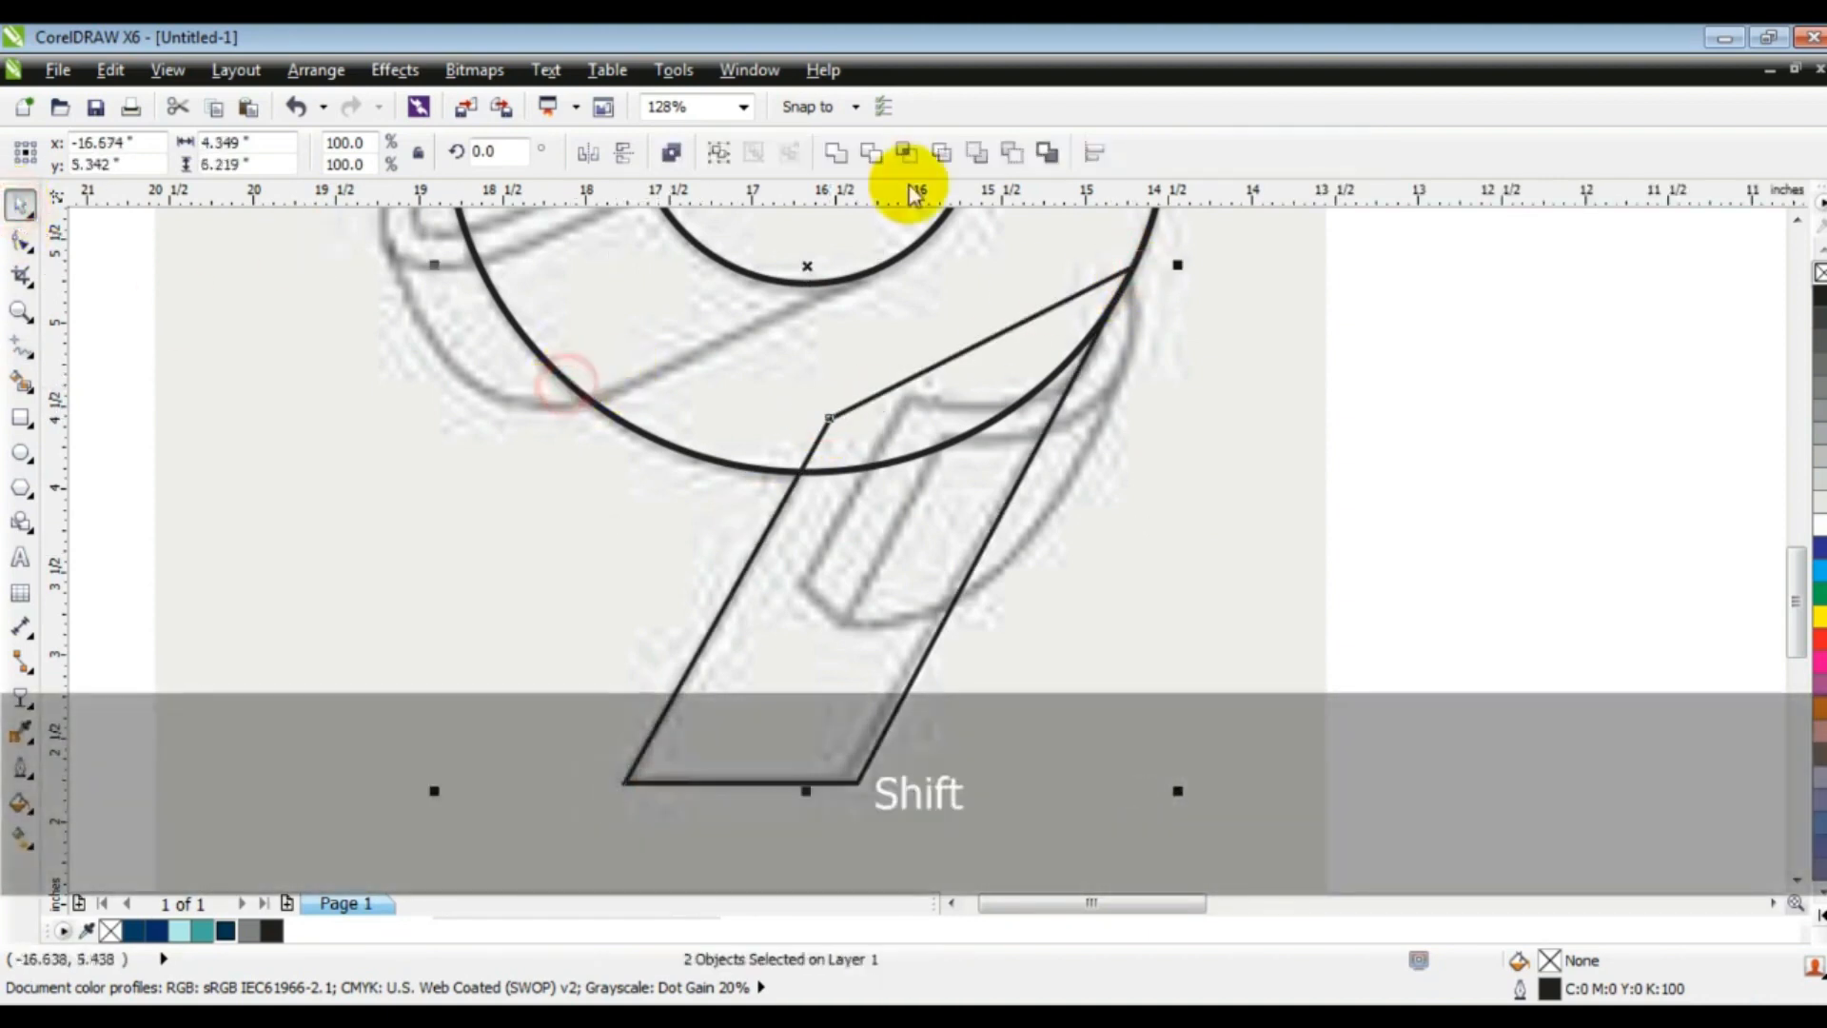
click(844, 155)
Fill the 9 with dark blue #003652, move it horizontally to the left of the sketch, and remove its outline.
key(F3)
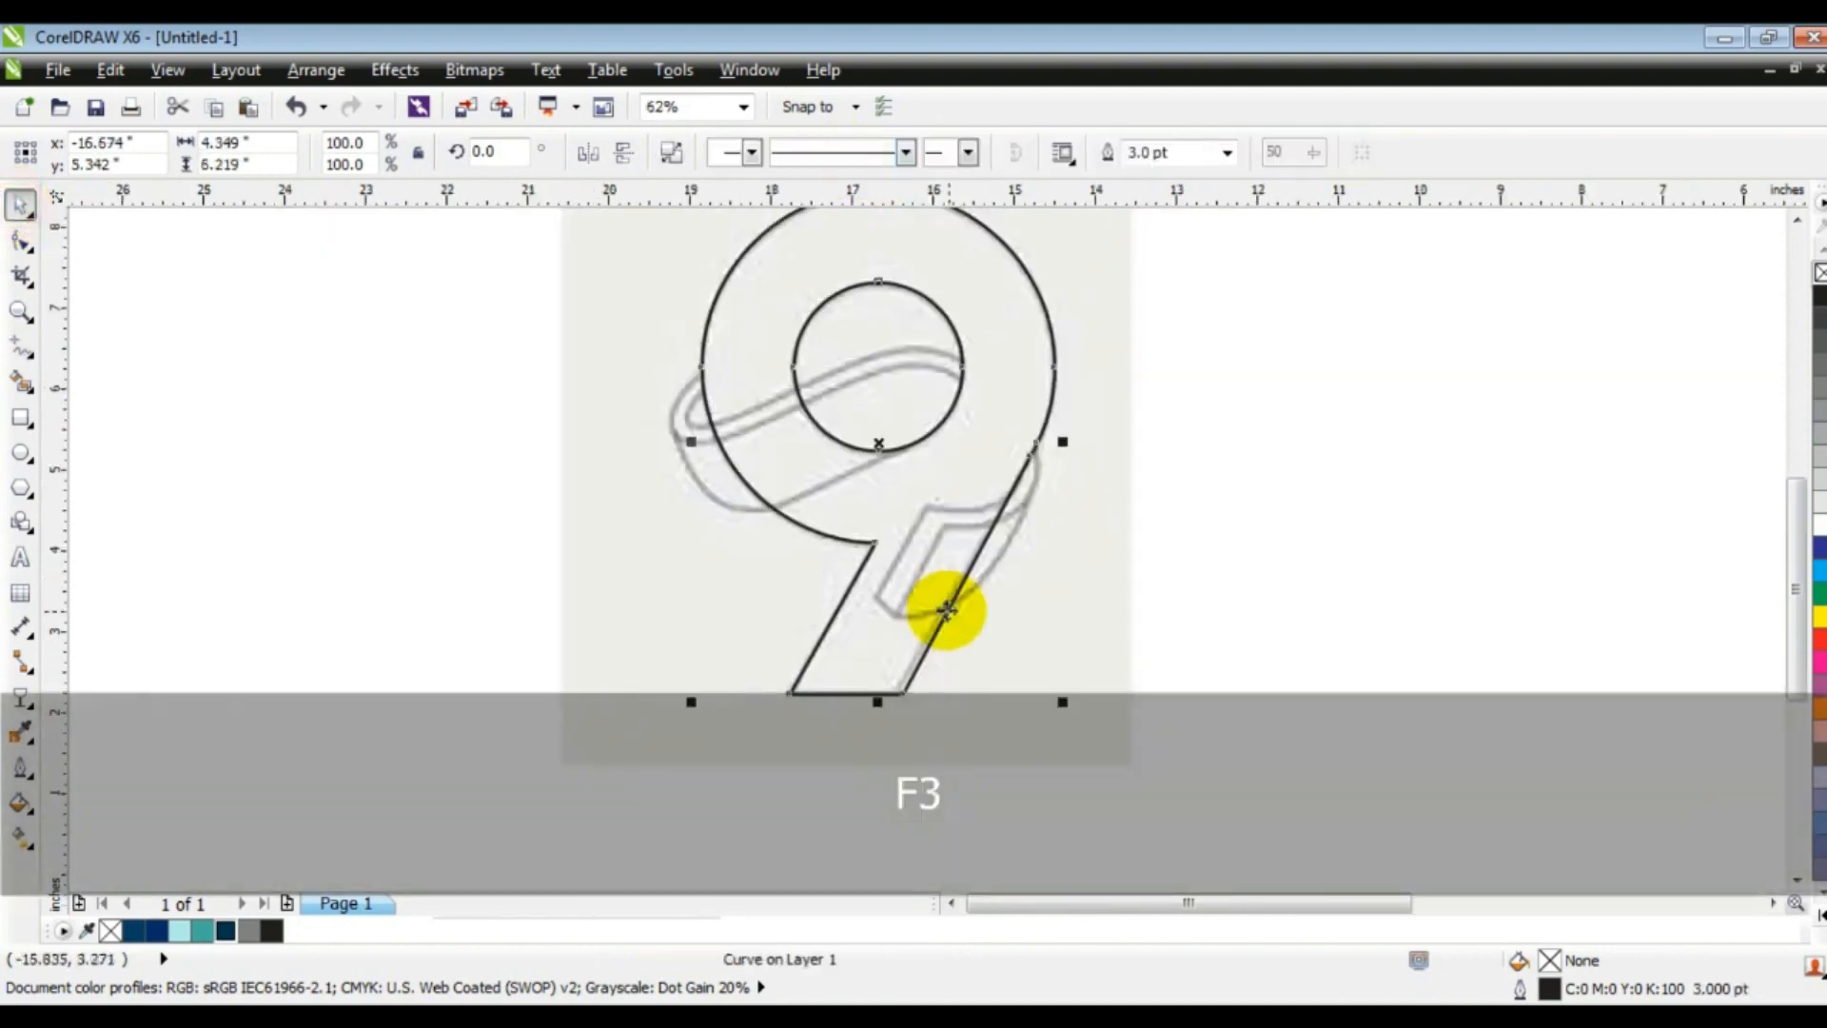
click(224, 930)
drag(946, 530, 429, 521)
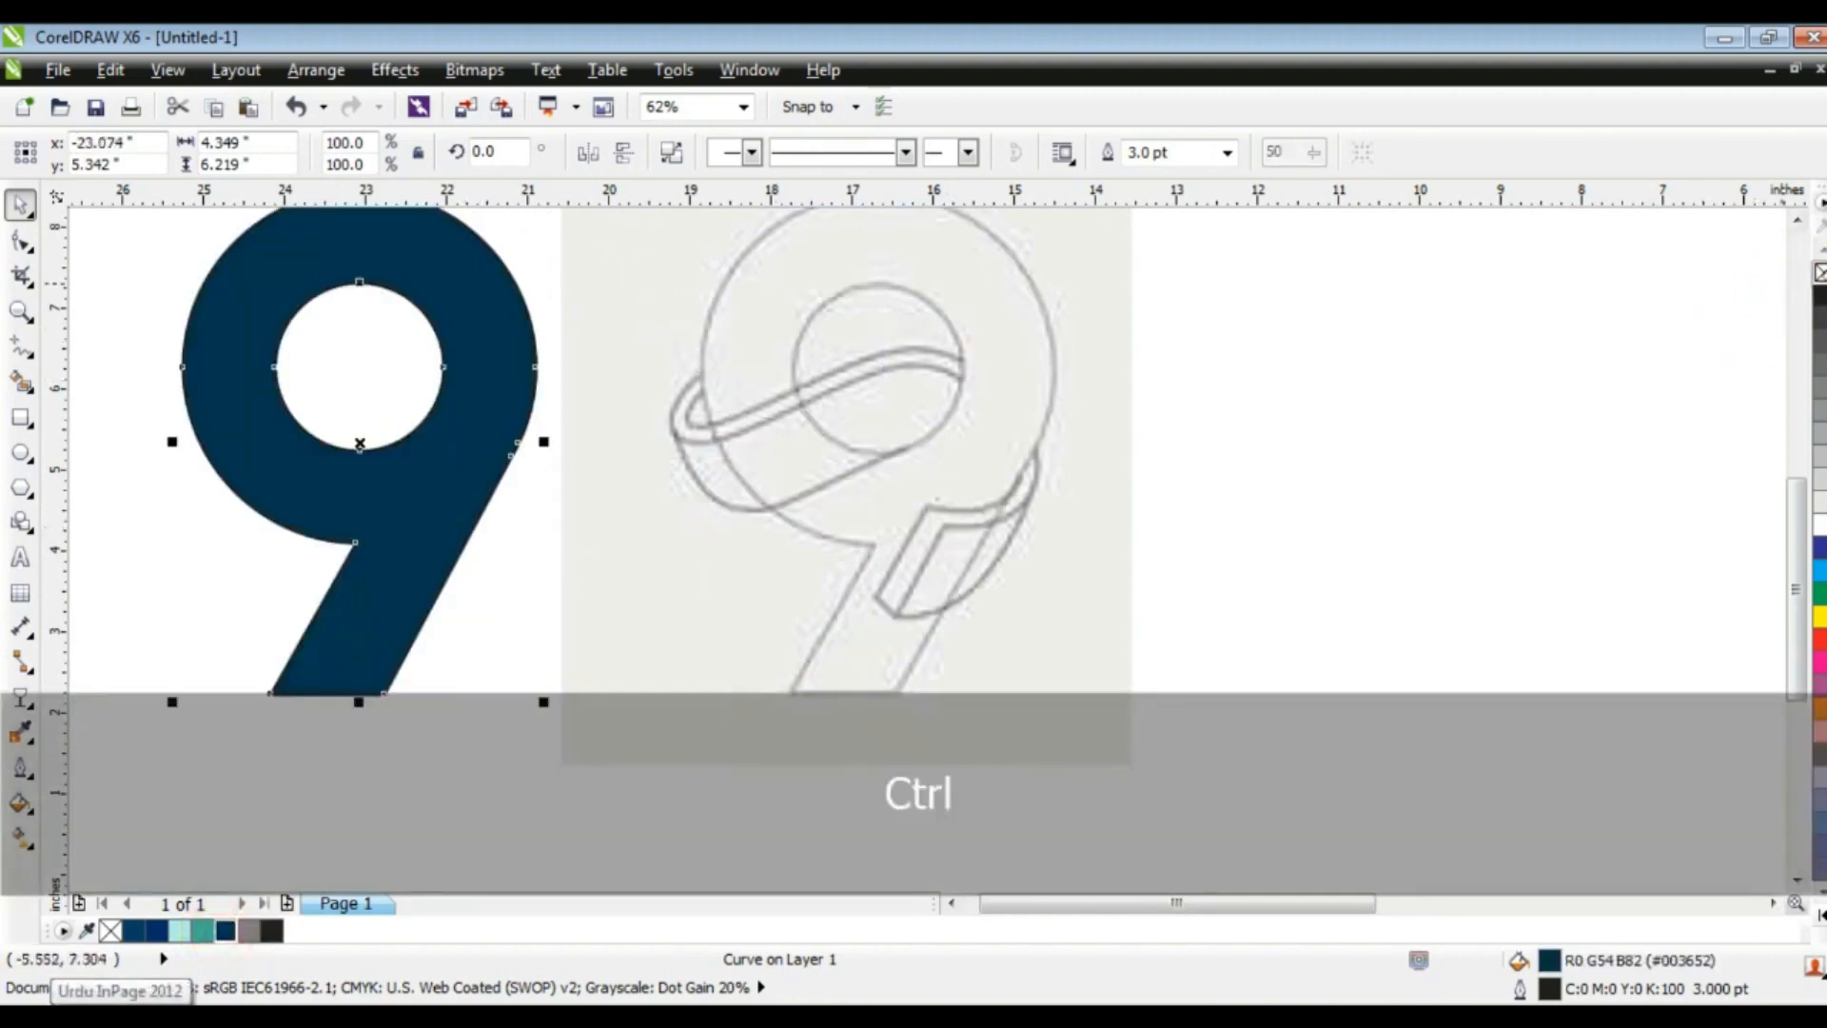
right_click(1820, 273)
click(1364, 423)
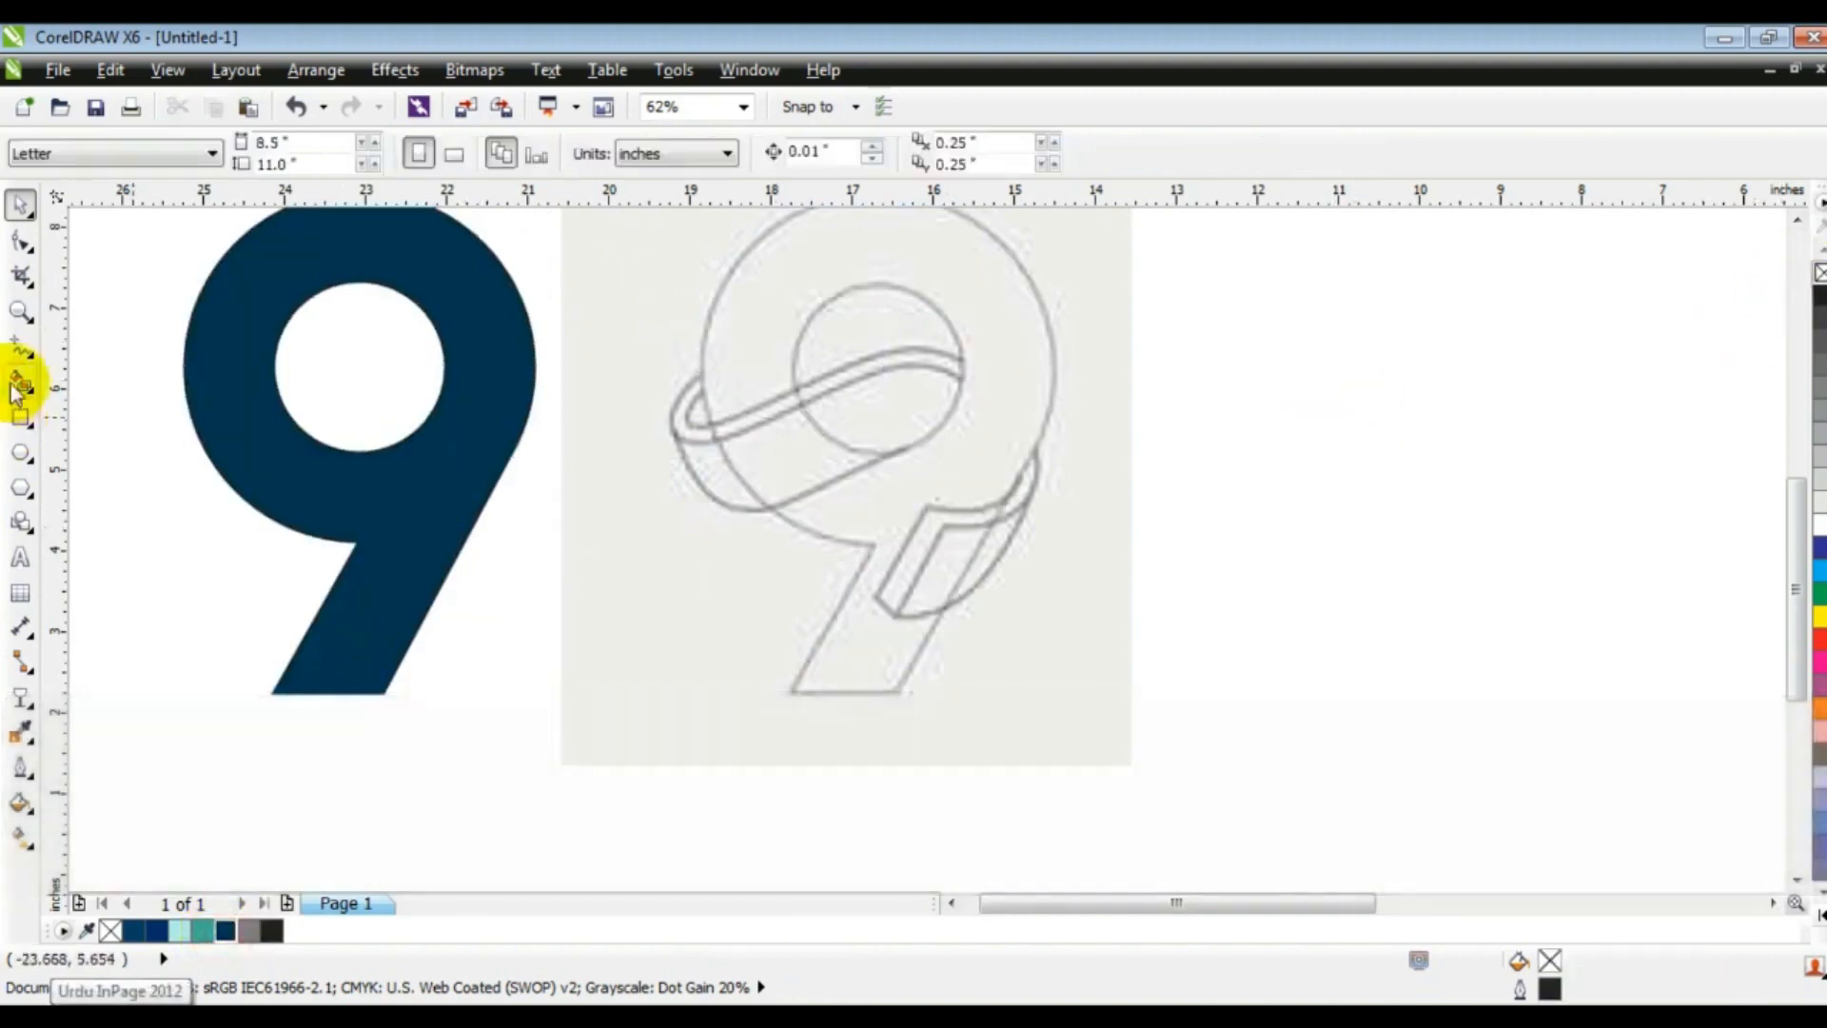
Trace the sketch's lower ribbon fold beside the leg as a closed six-node outline of straight segments.
click(17, 314)
drag(767, 389, 1189, 651)
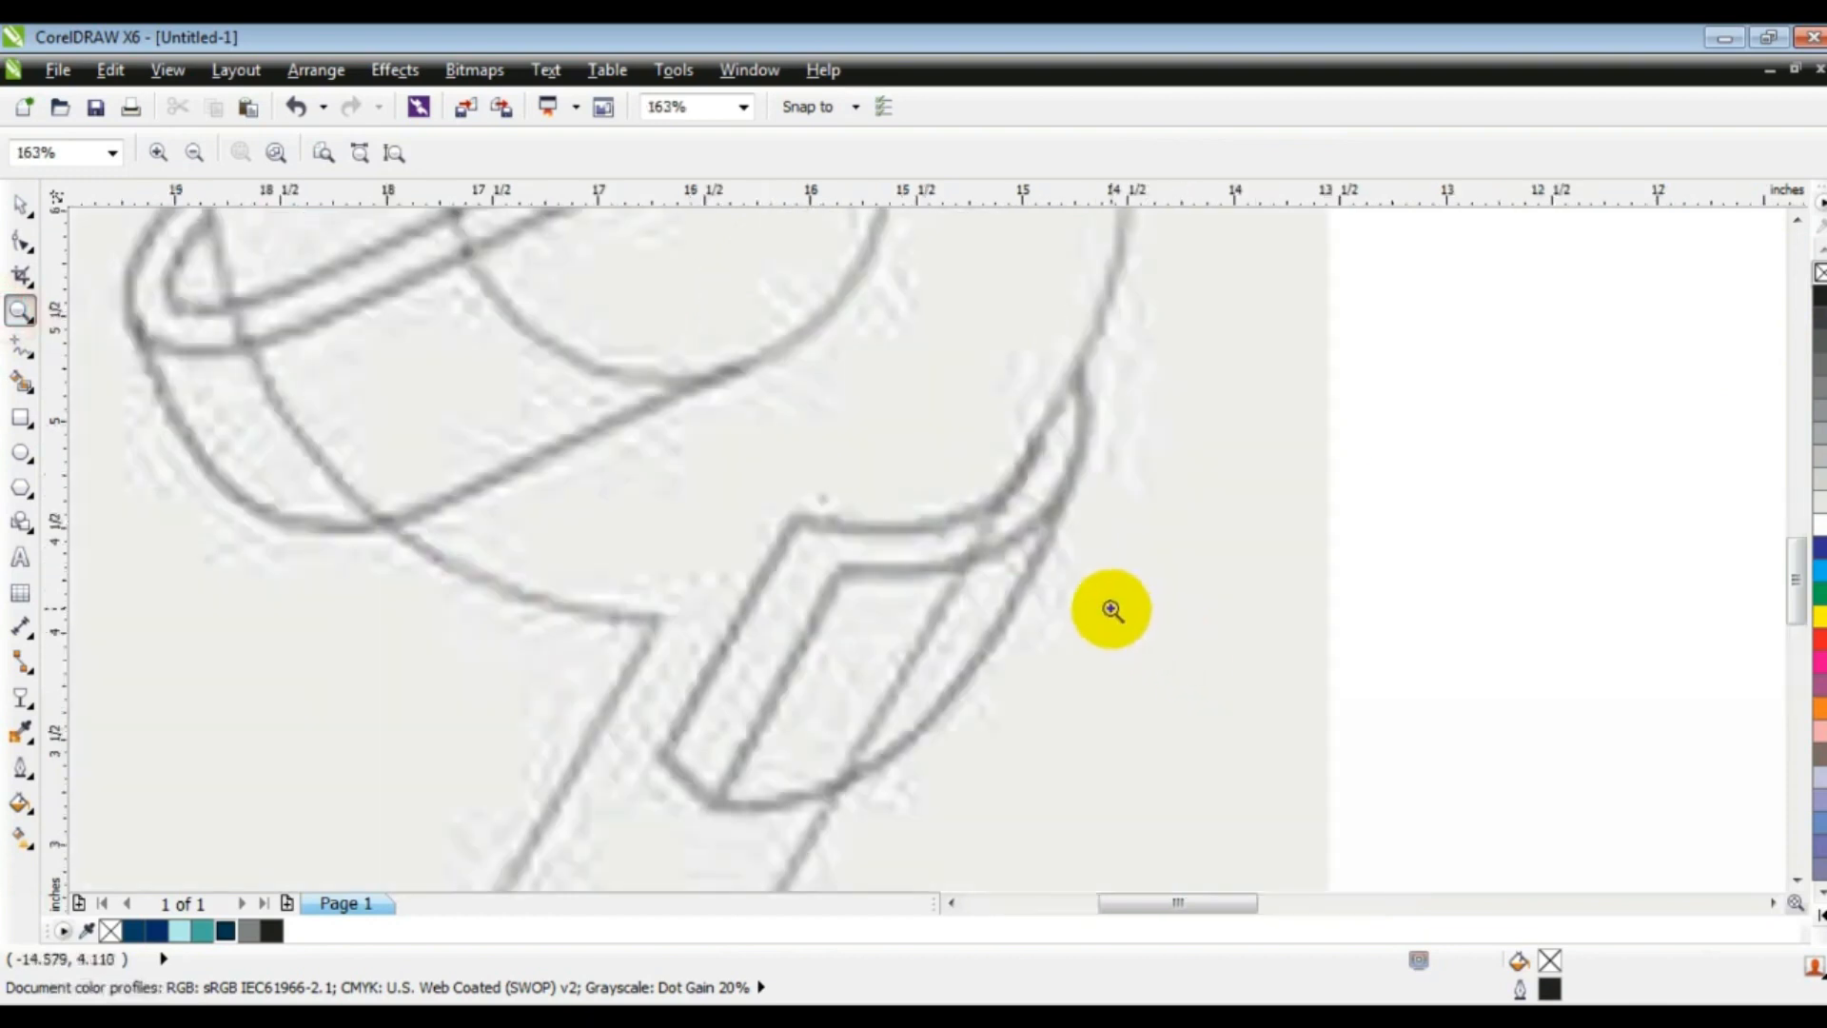
click(21, 347)
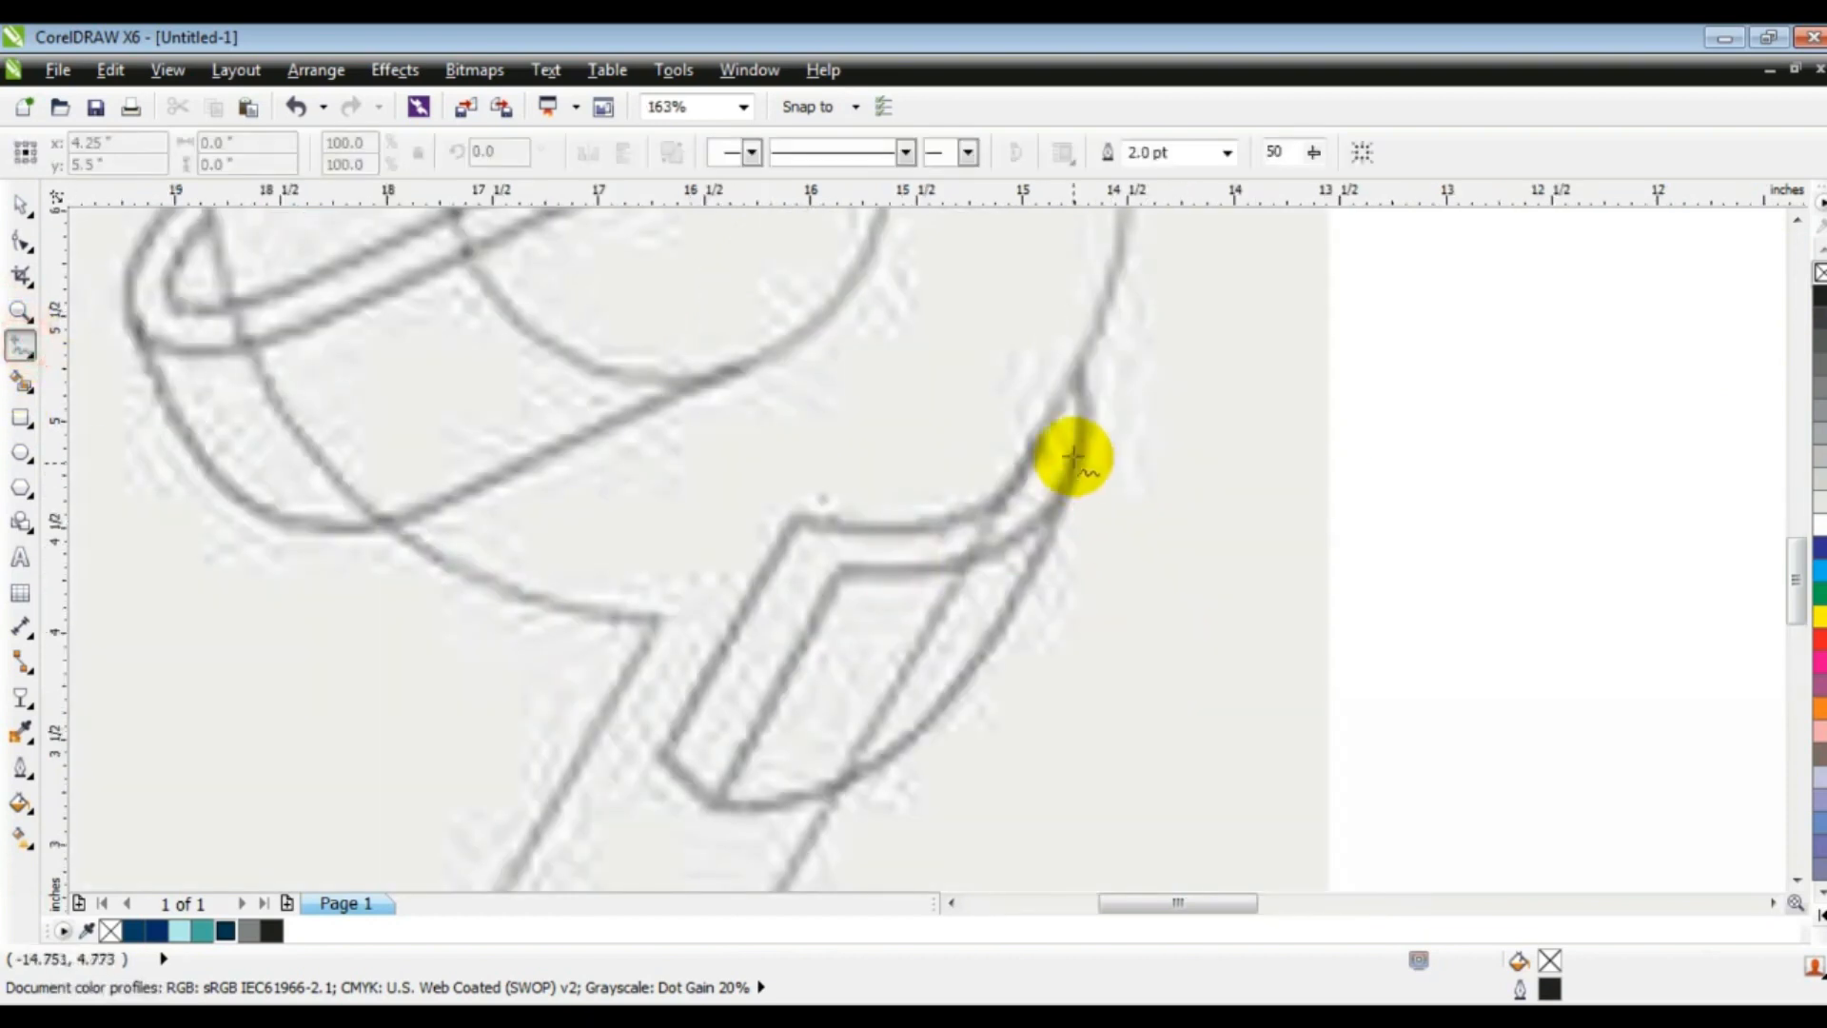
click(1079, 365)
double_click(1030, 440)
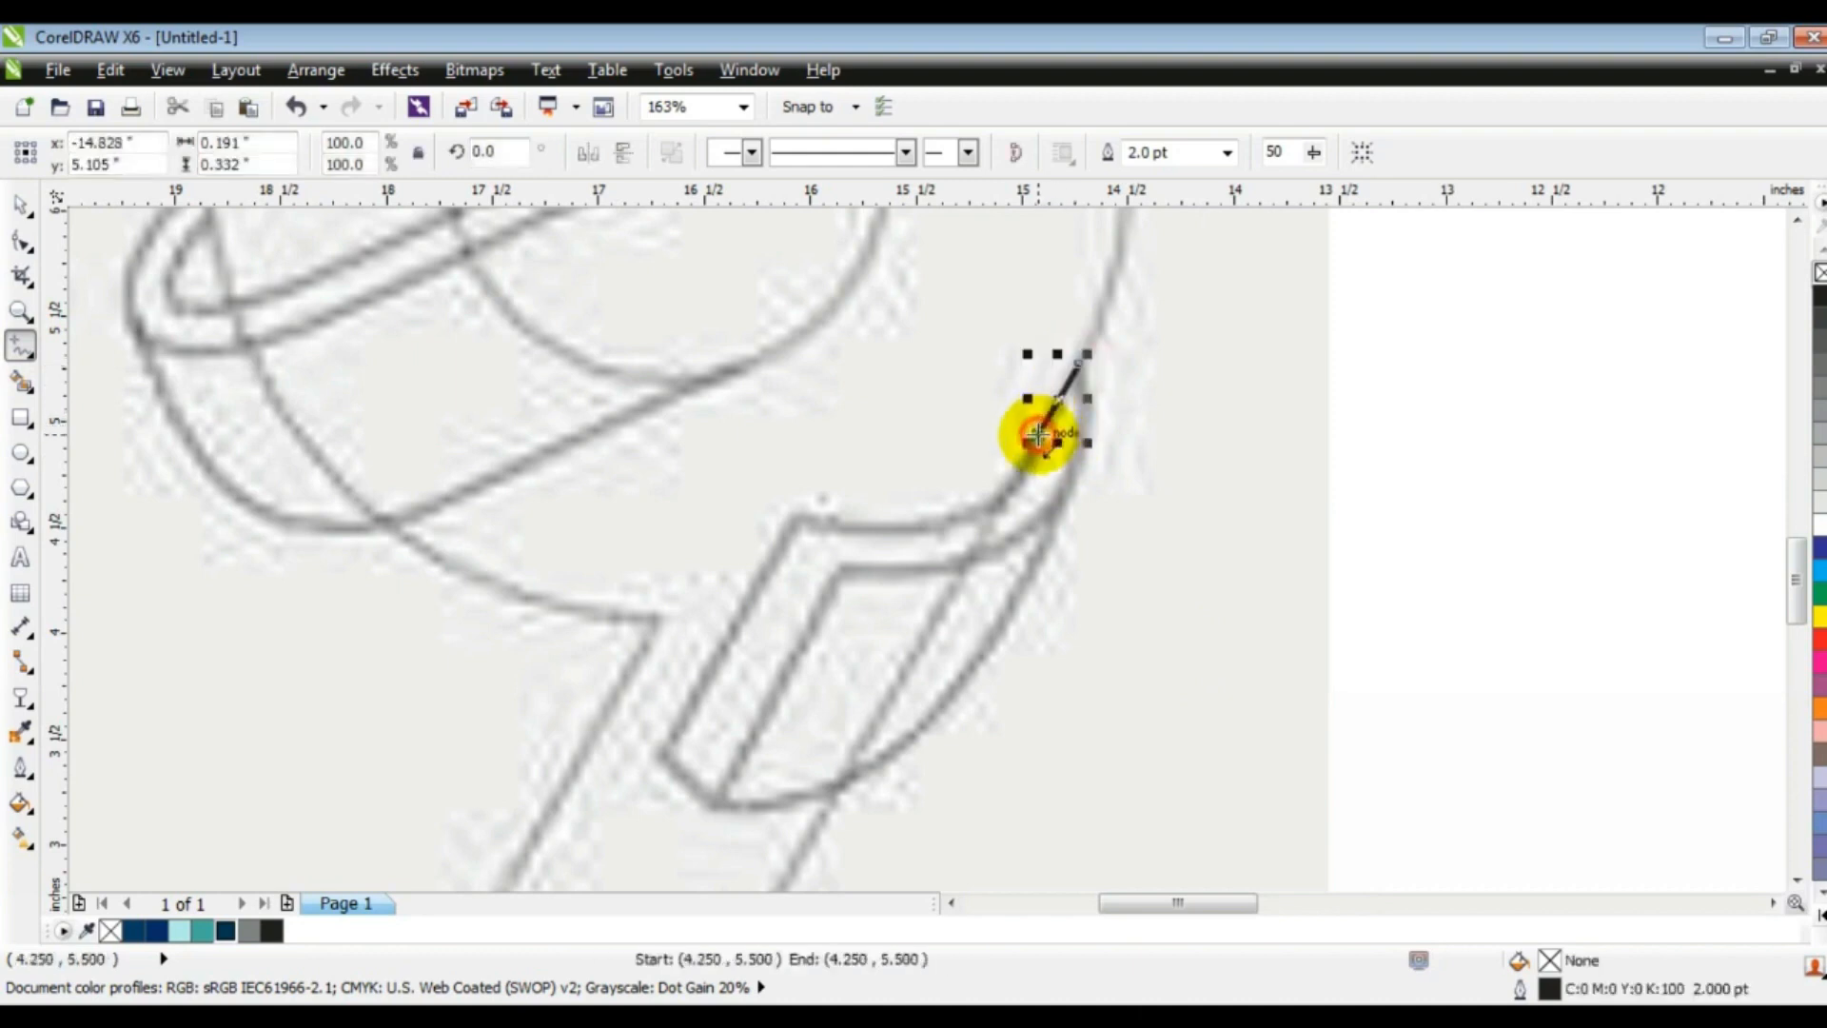
double_click(790, 519)
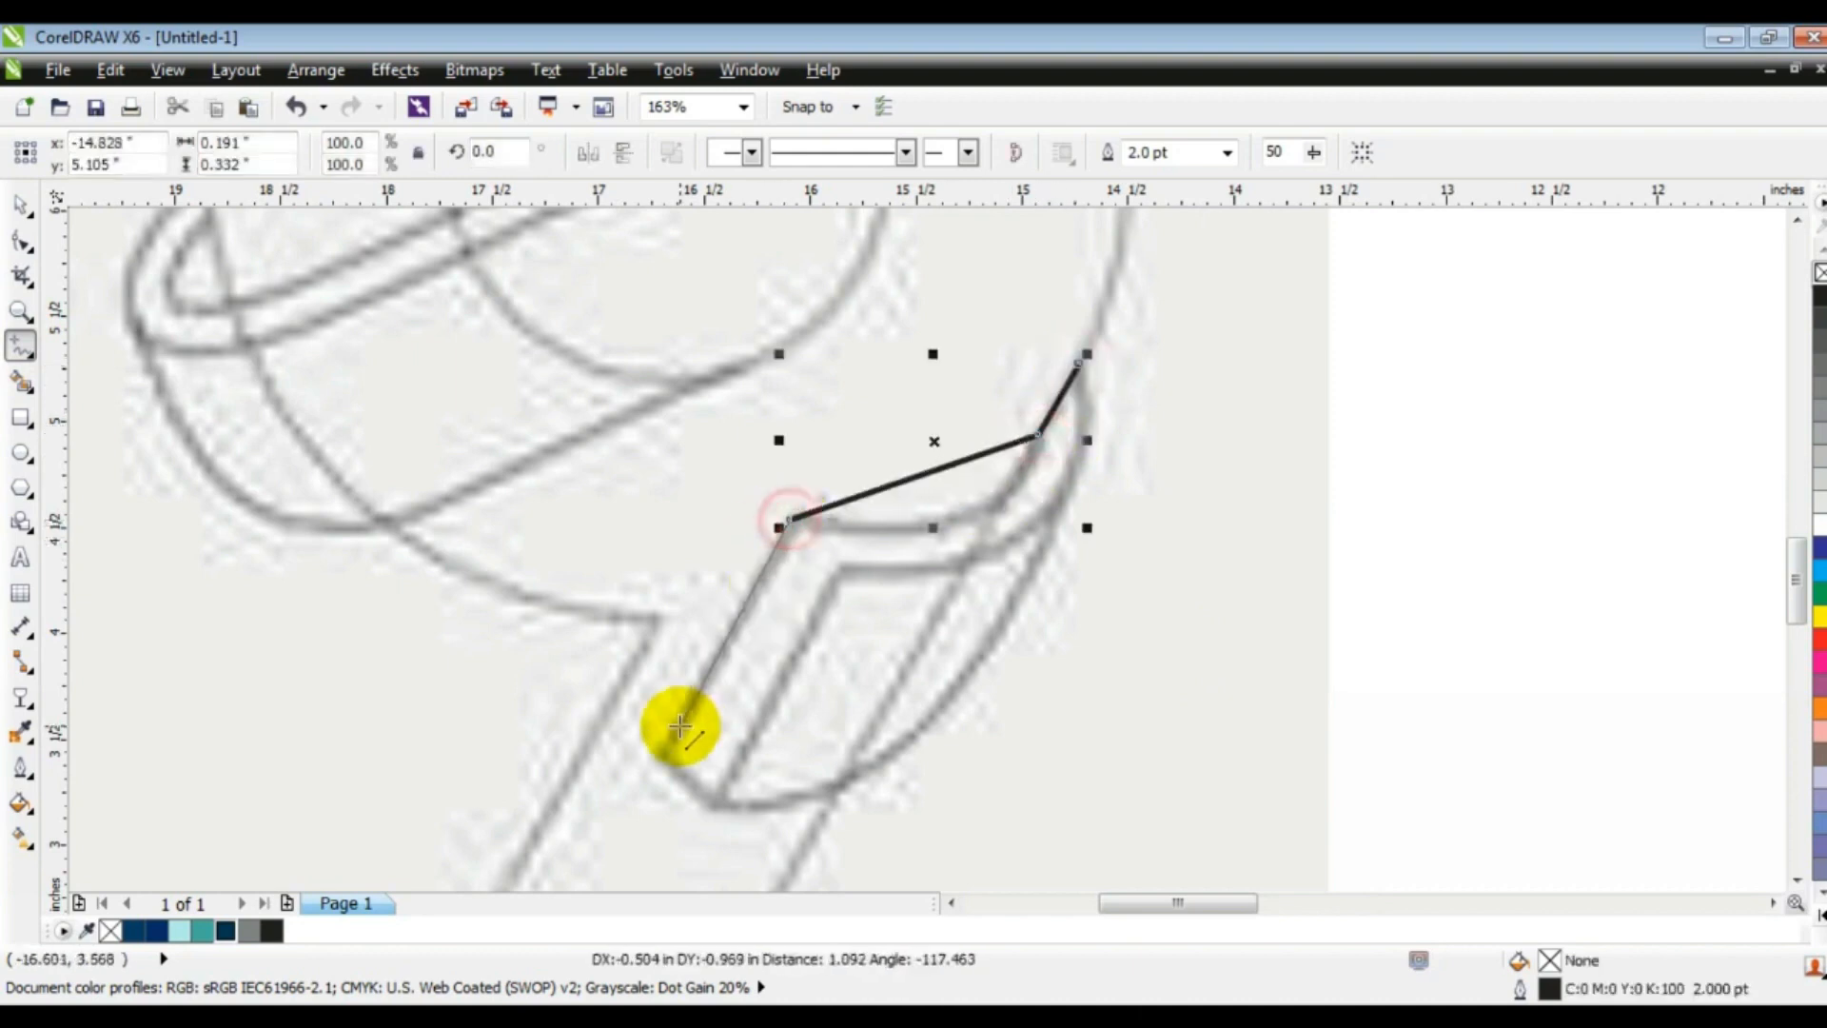
double_click(659, 758)
double_click(717, 812)
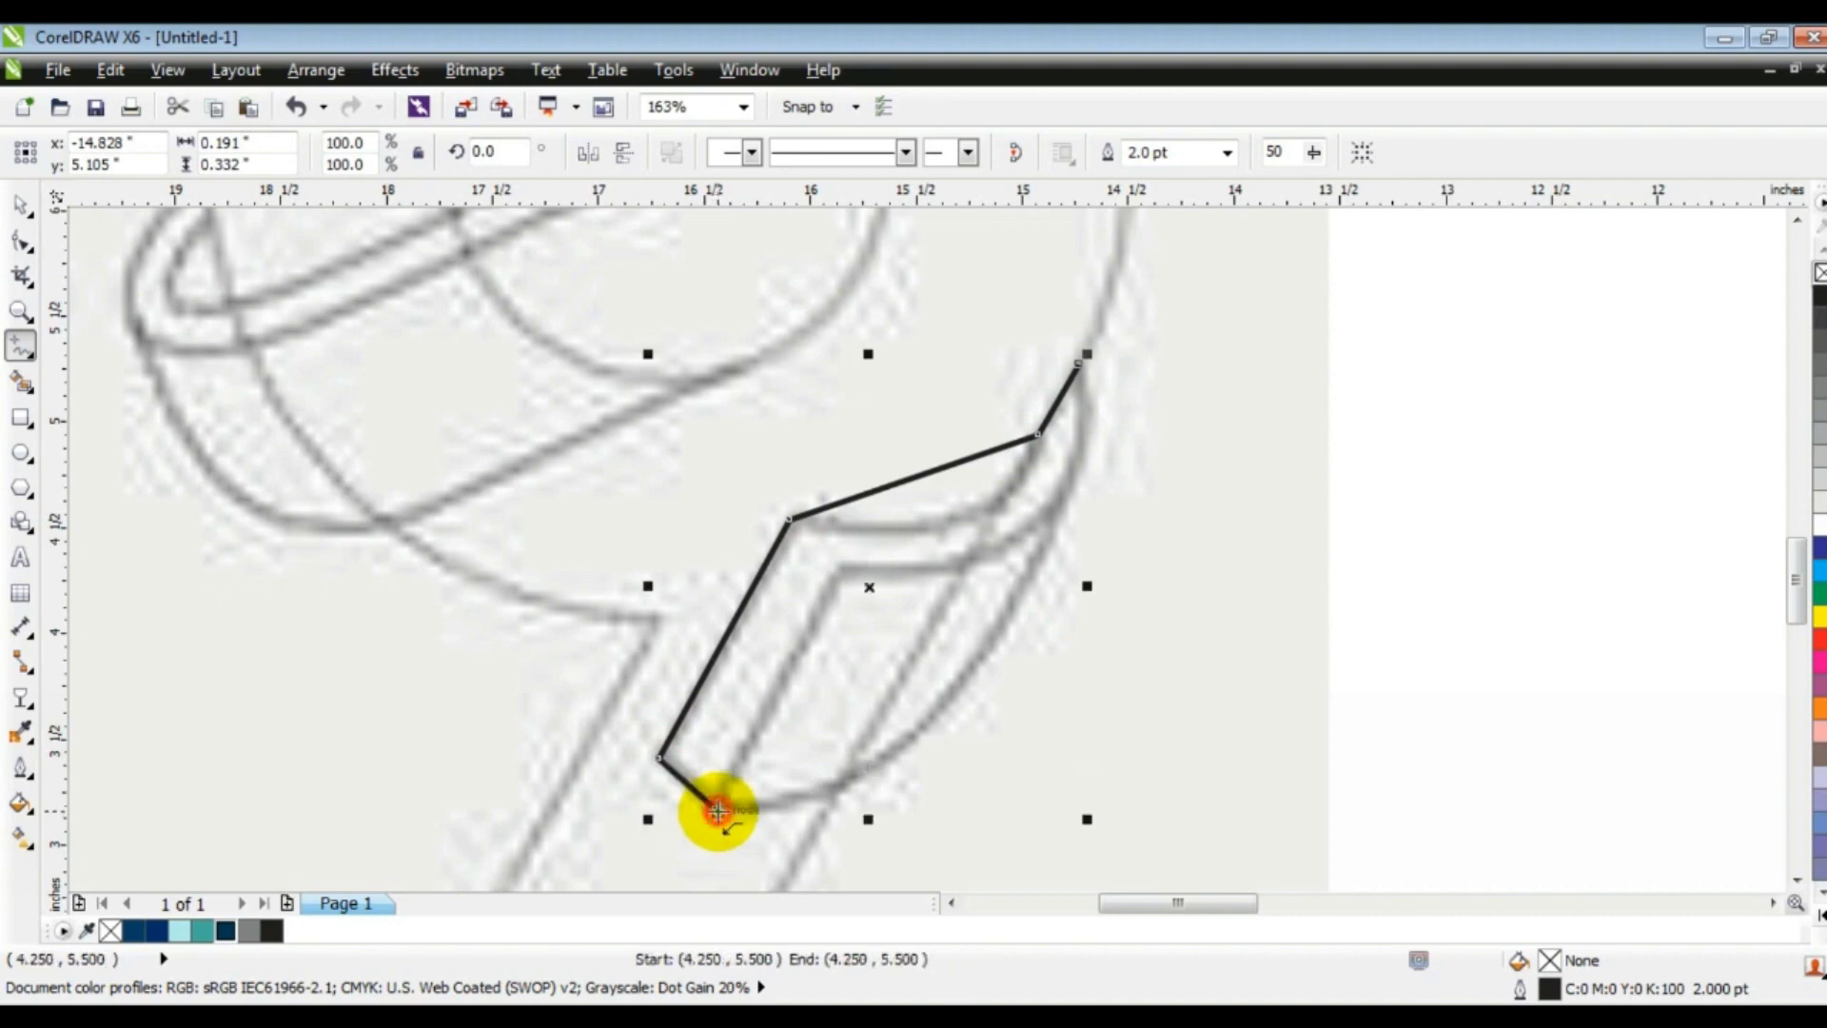
double_click(837, 578)
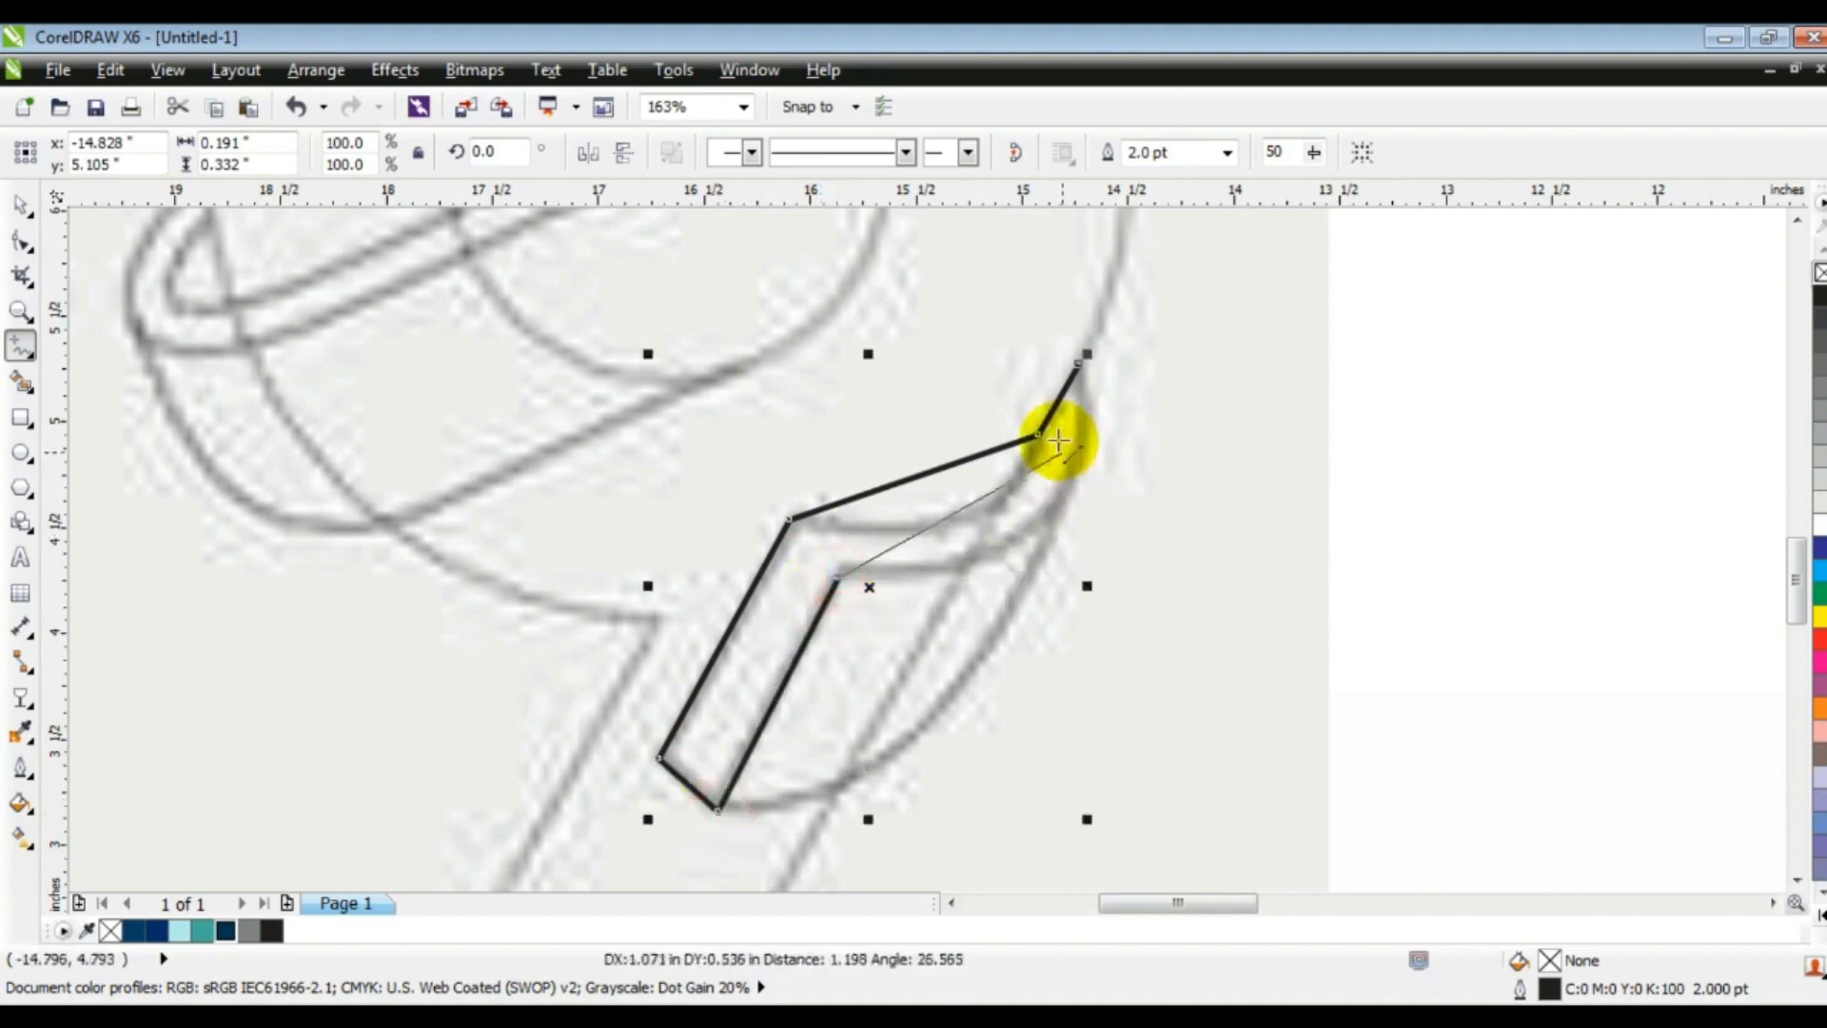
double_click(1078, 363)
Convert the fold outline's segments to curves and bend its two long upper edges to follow the sketch.
click(17, 238)
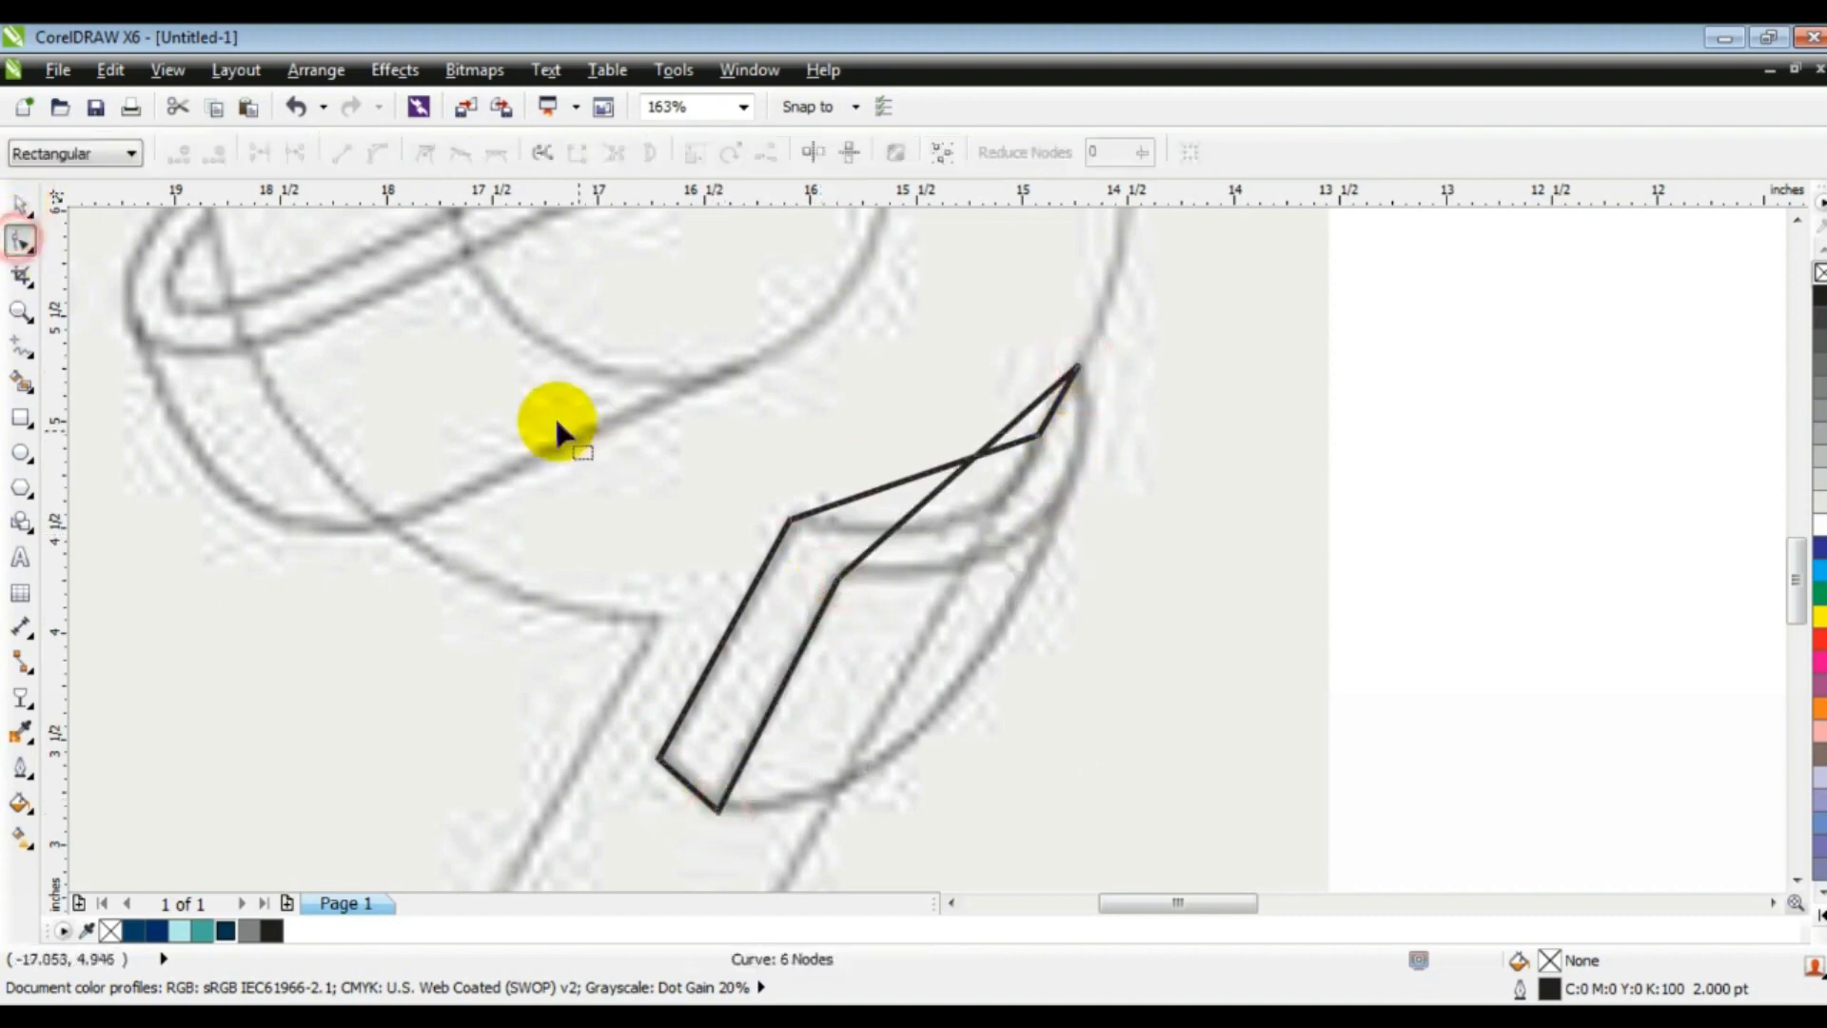
drag(1062, 725, 1134, 837)
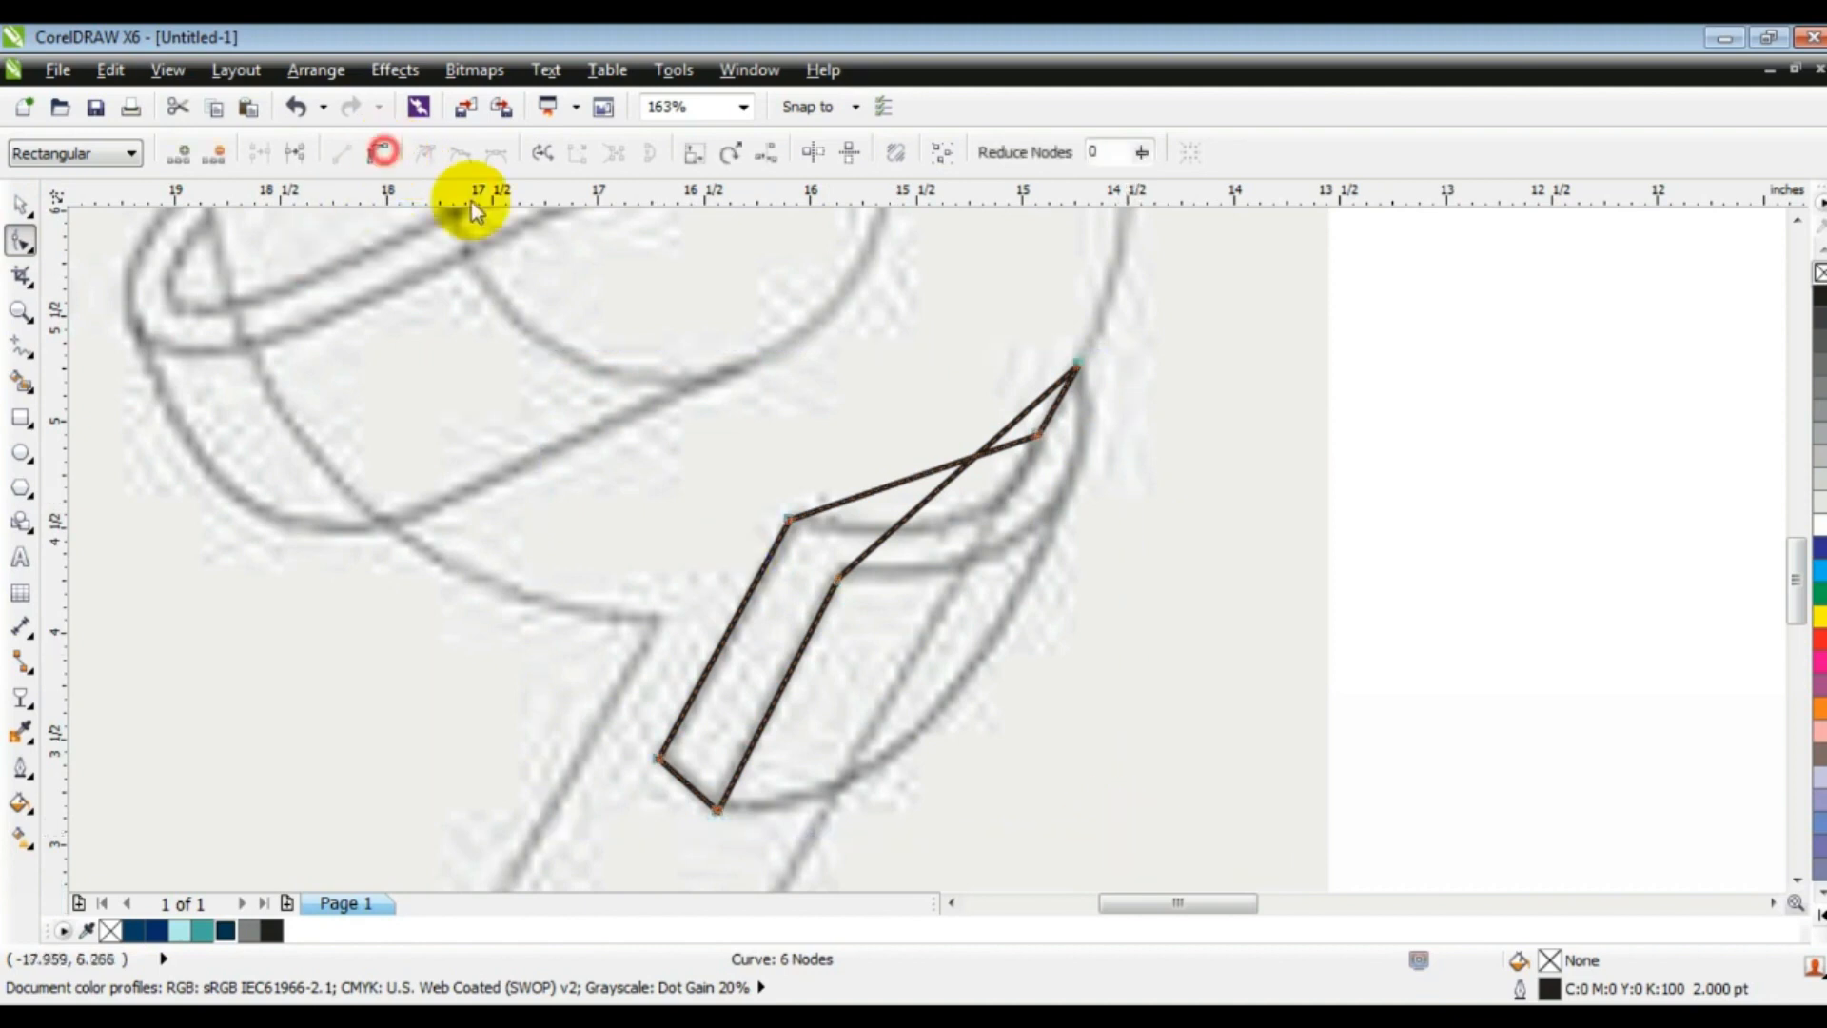
drag(946, 482, 1033, 526)
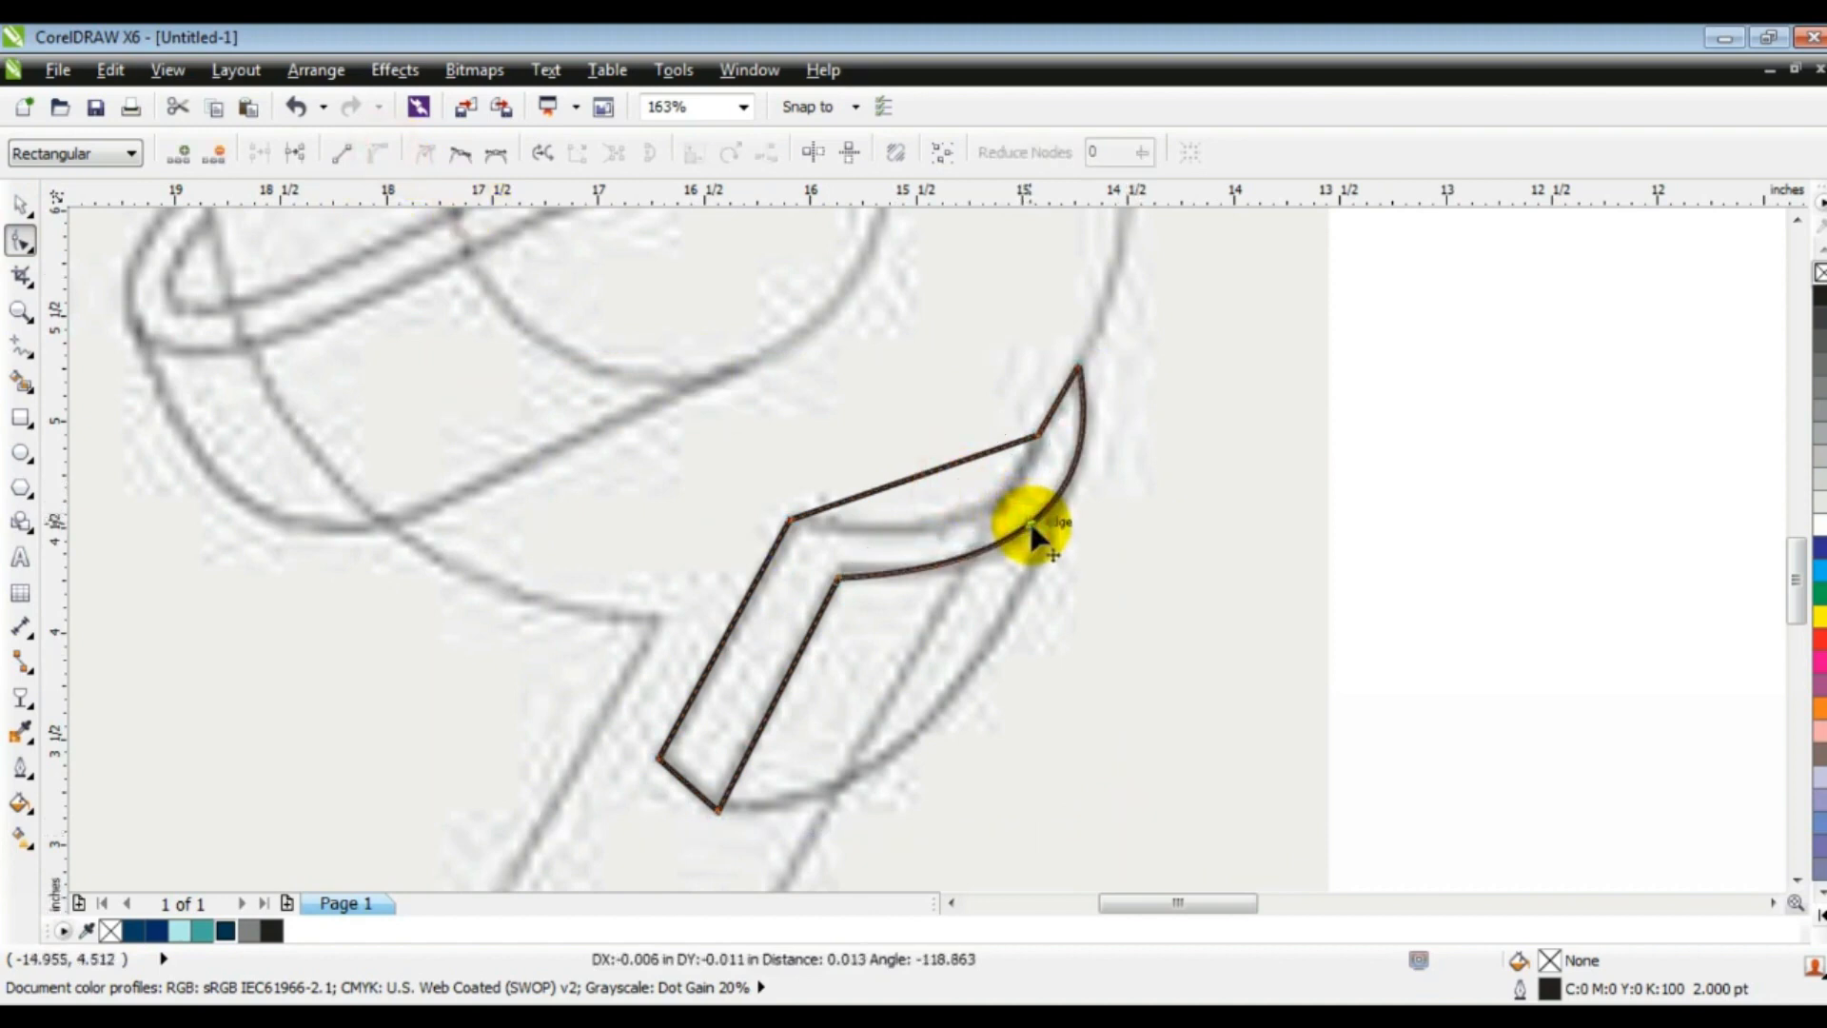
drag(944, 471, 977, 522)
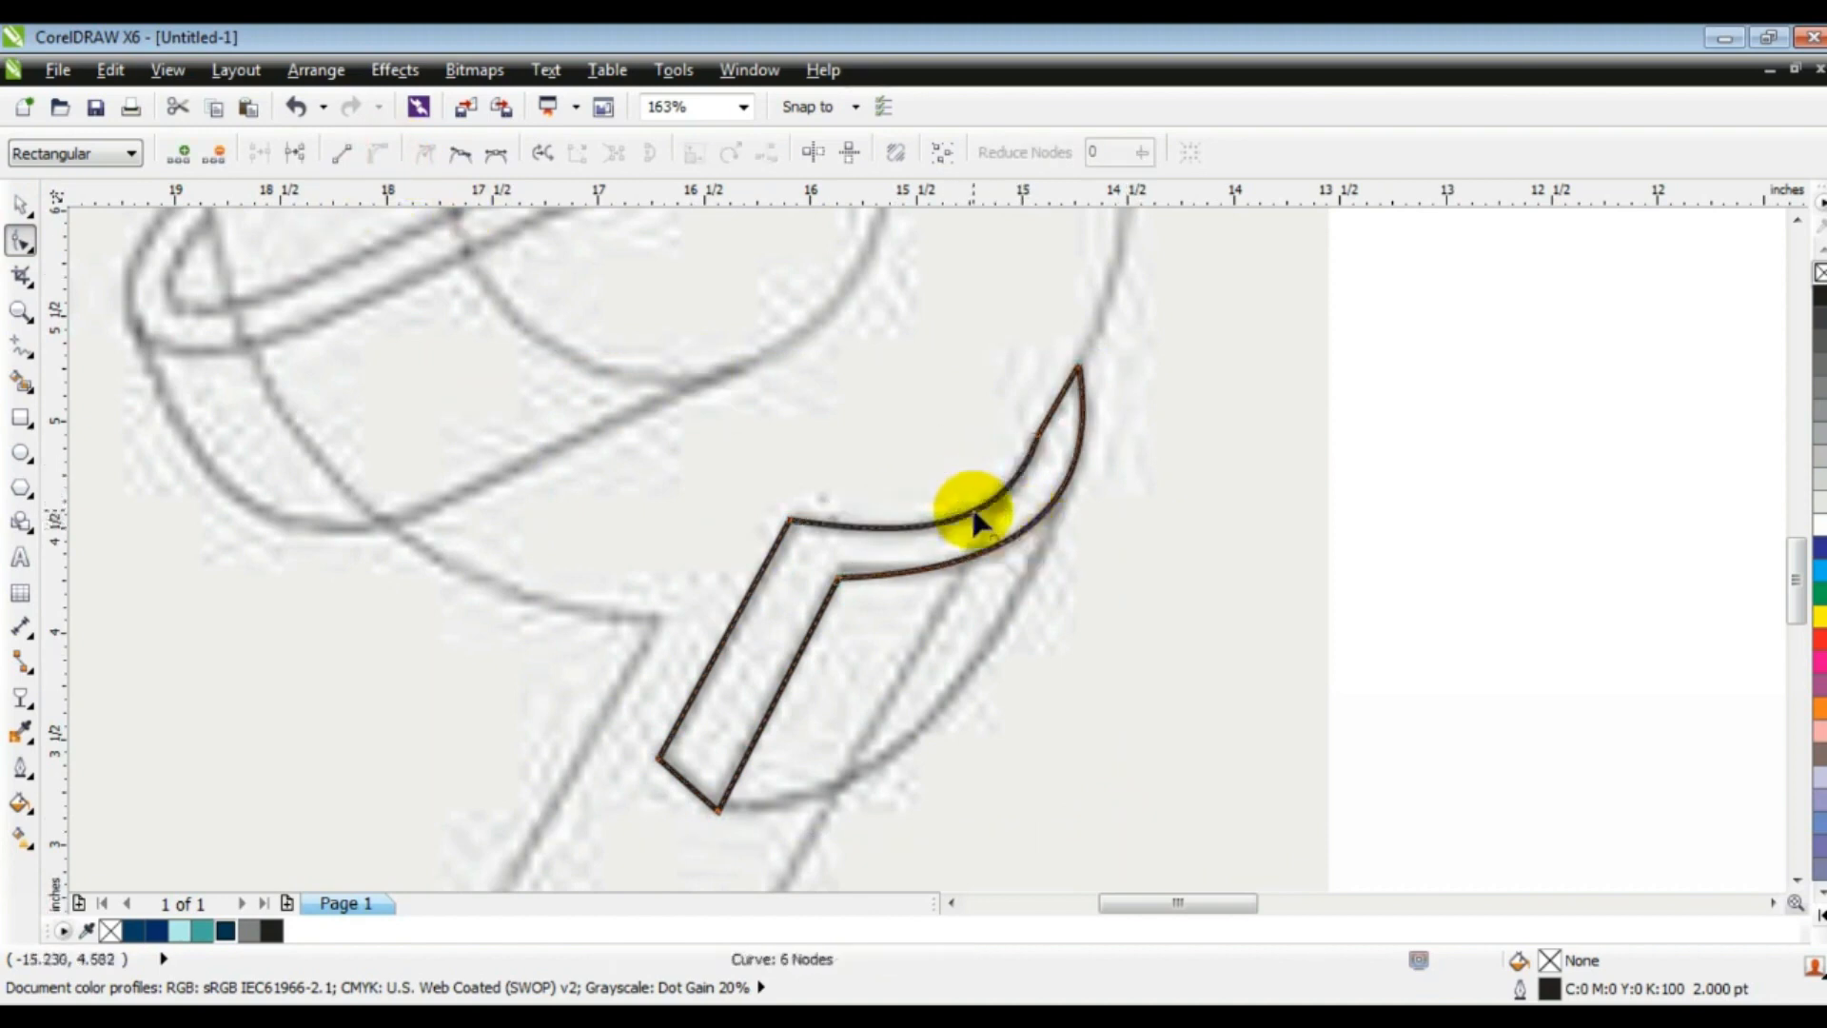
Draw a line from the fold's tip to its lower corner and bend it outward along the sketched arc.
click(20, 347)
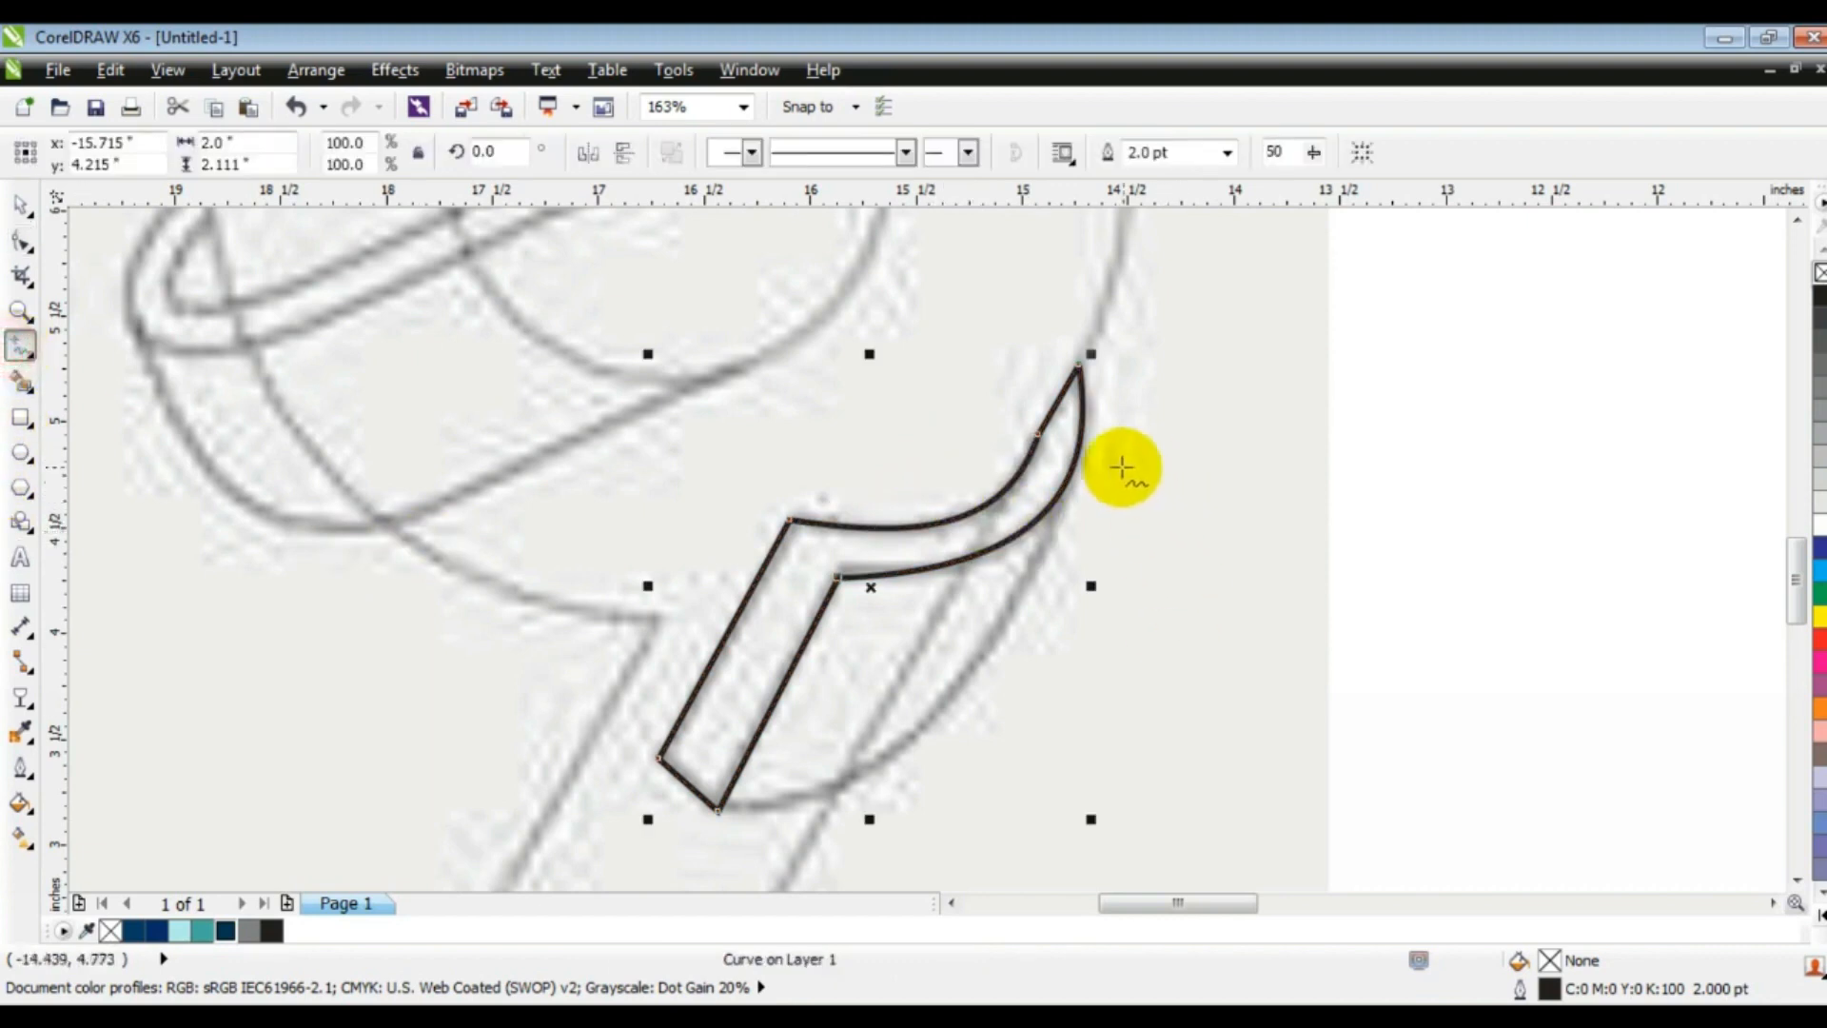
click(1083, 431)
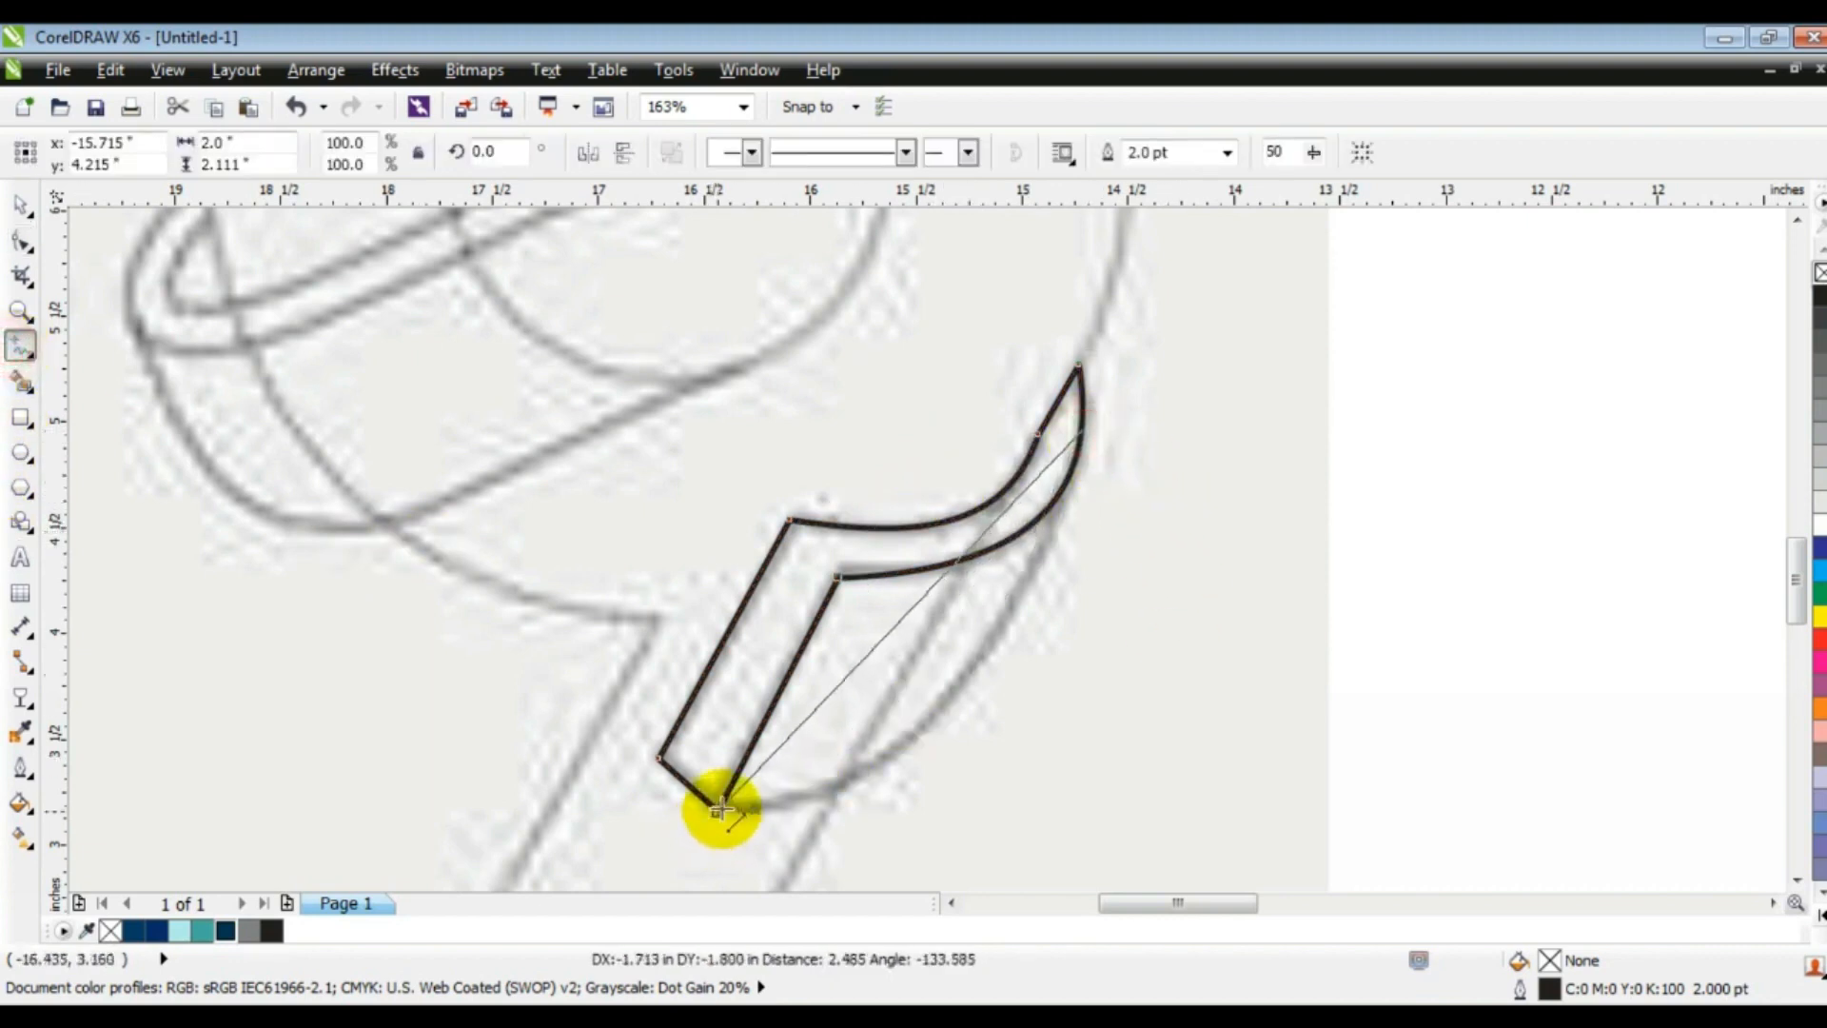
click(718, 810)
click(20, 239)
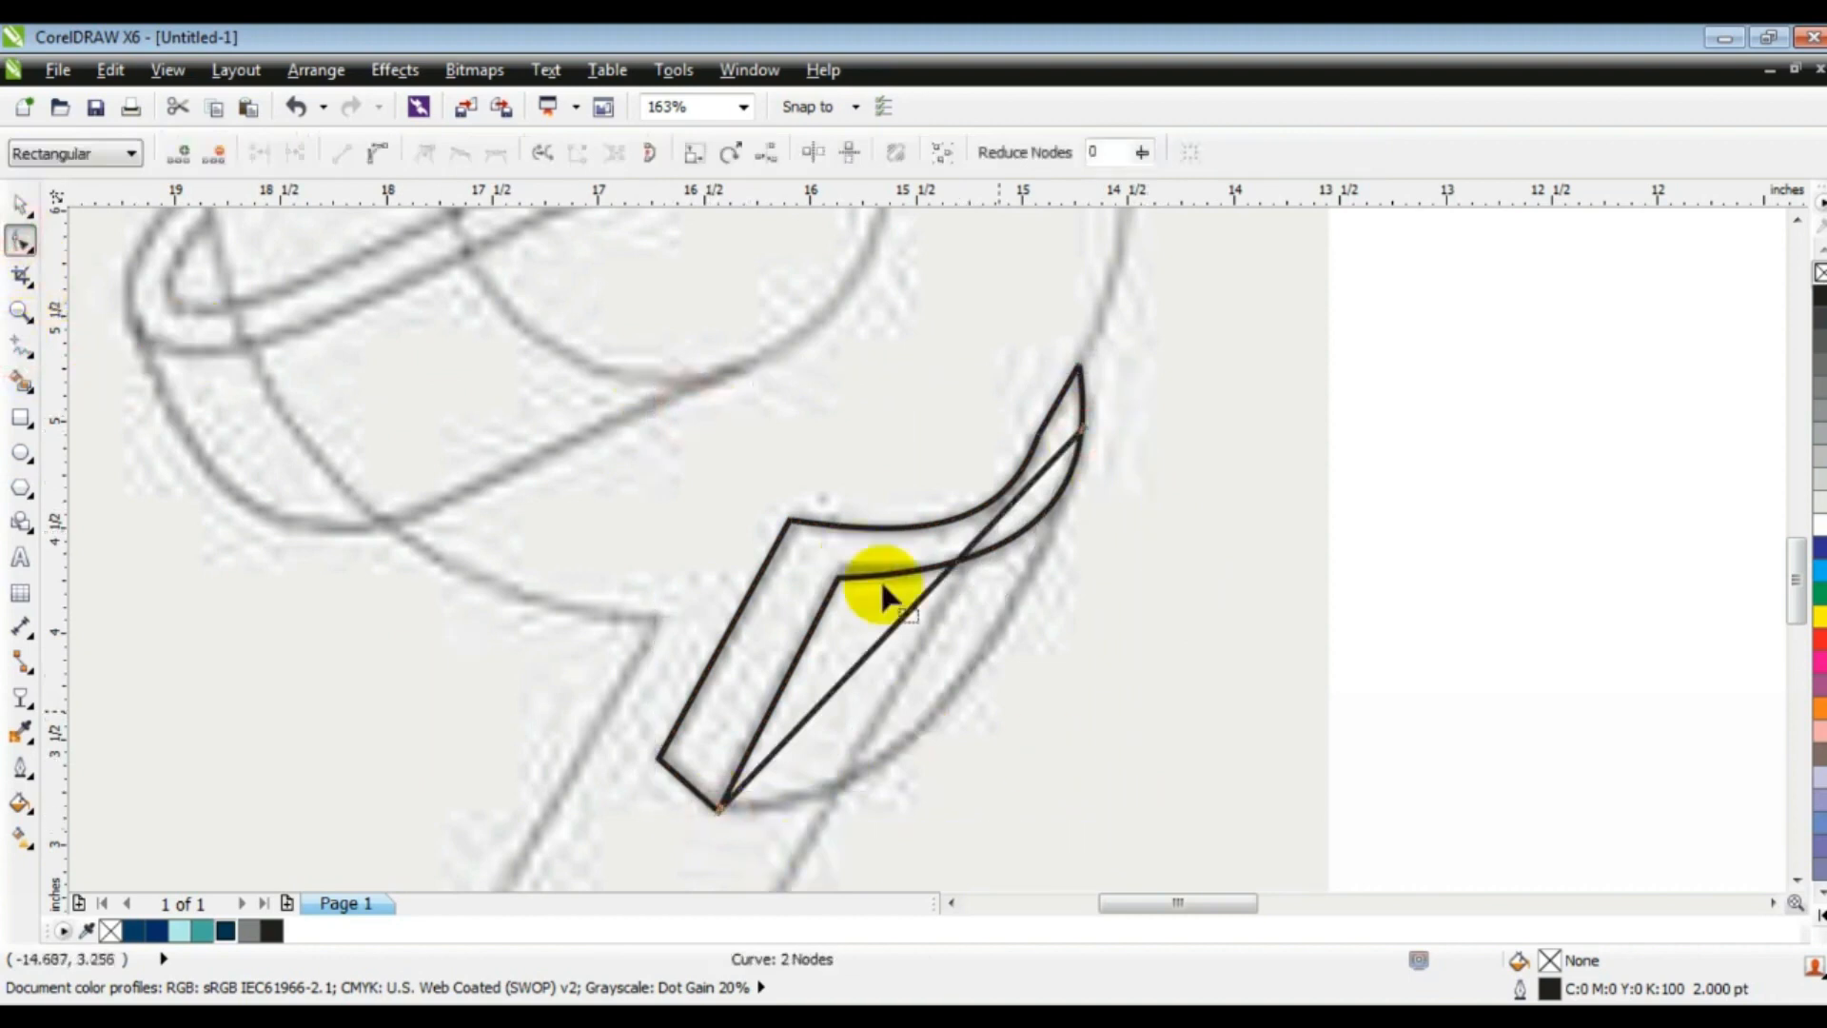
drag(894, 636, 960, 687)
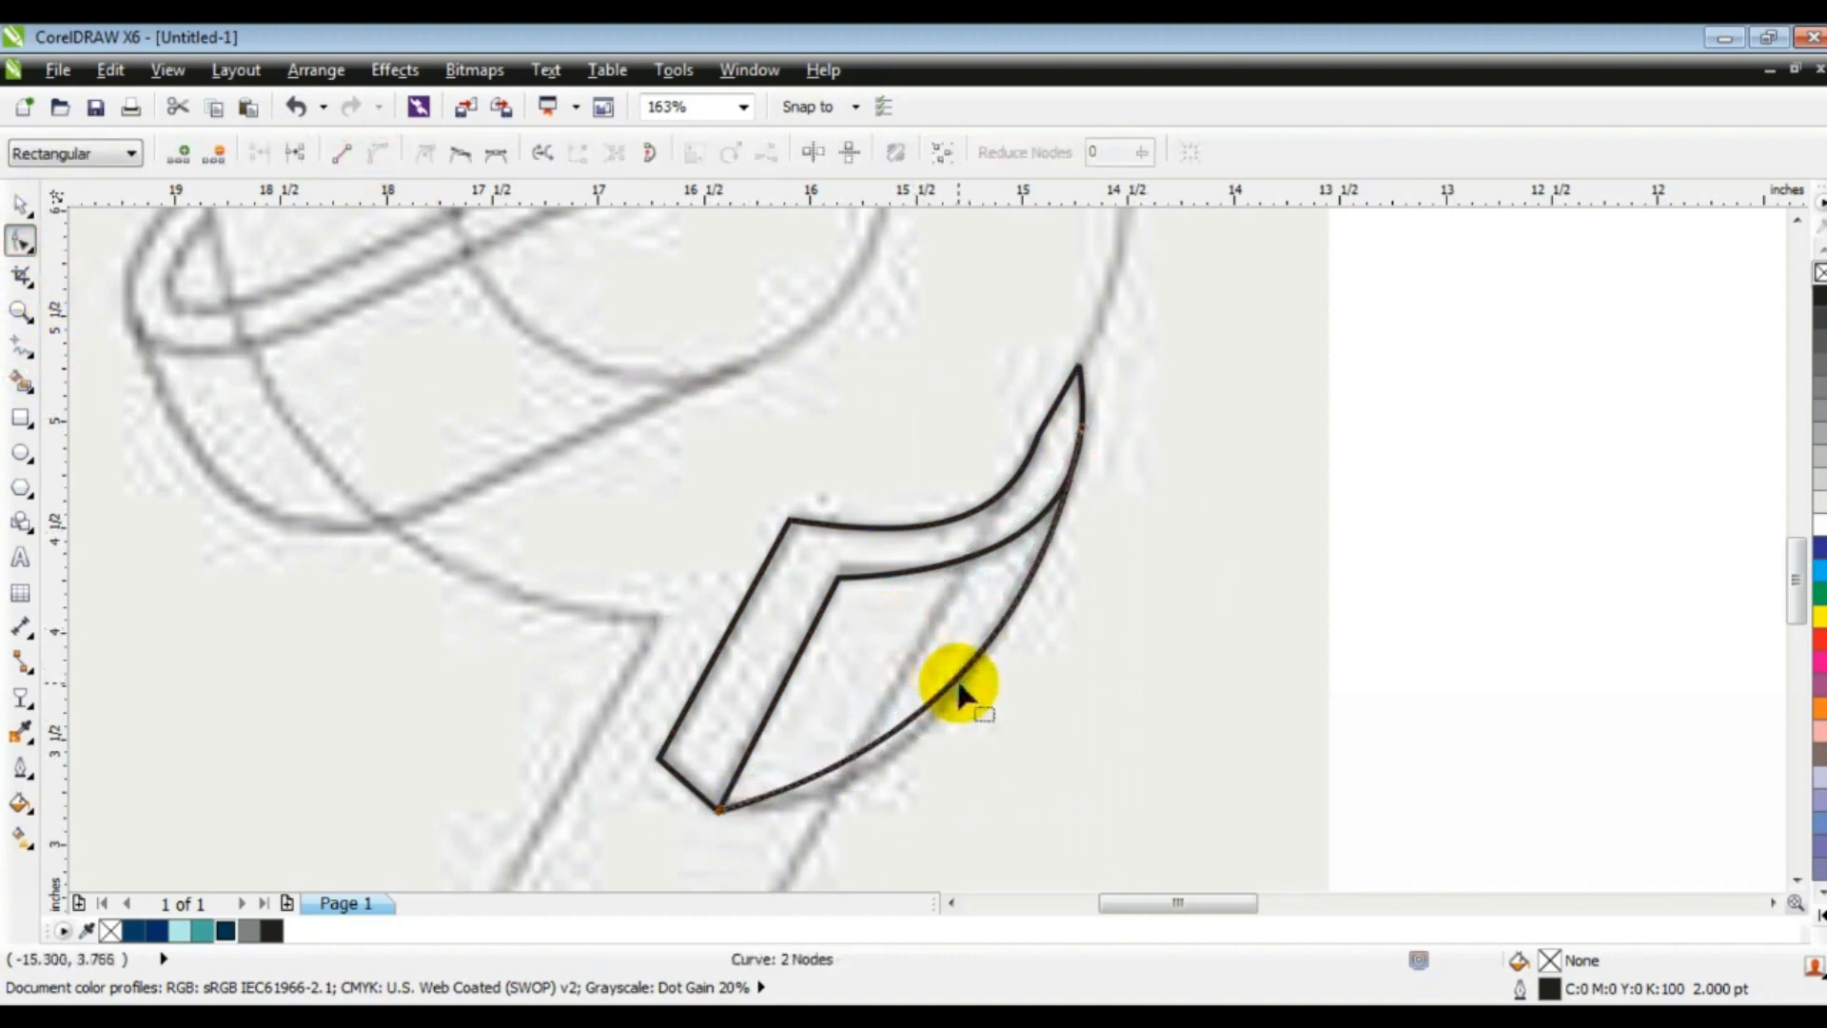
Use Smart Fill to create grey shapes from the fold's inner area and its bordering band.
click(17, 385)
click(909, 647)
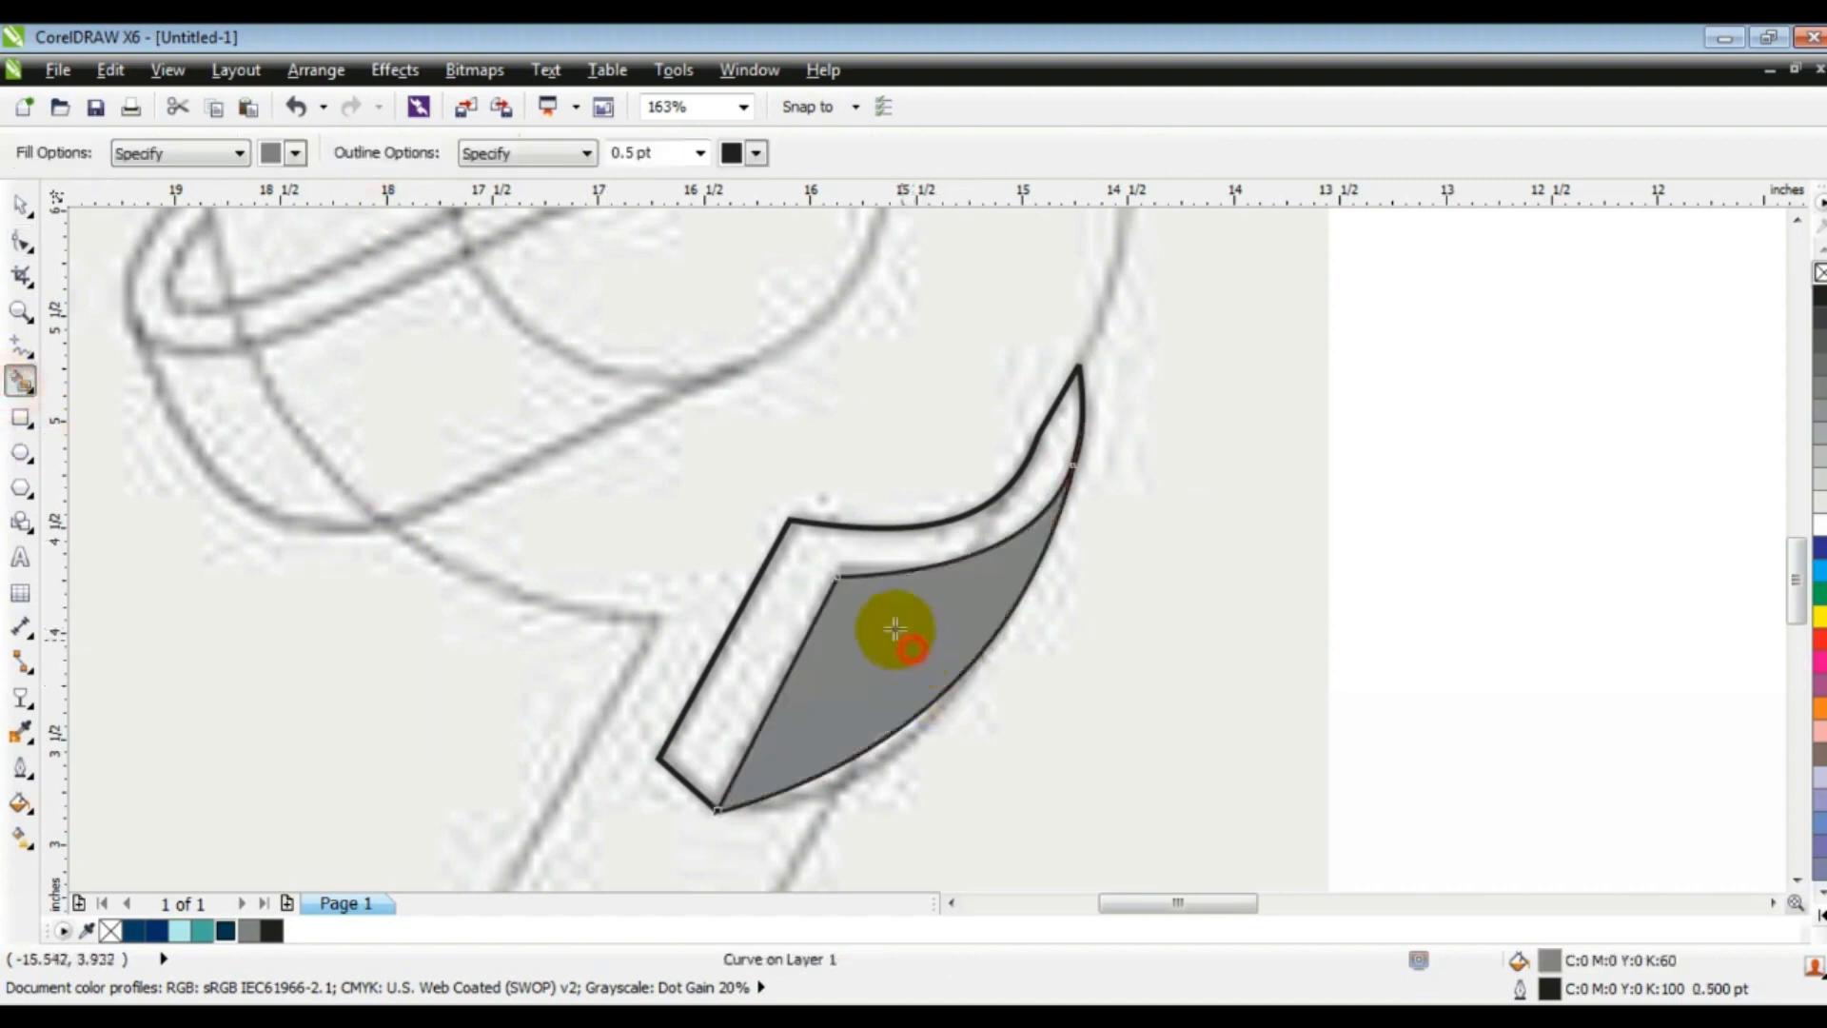
click(882, 546)
Select both grey fold shapes and move them horizontally onto the leg of the blue 9.
click(20, 203)
click(1252, 518)
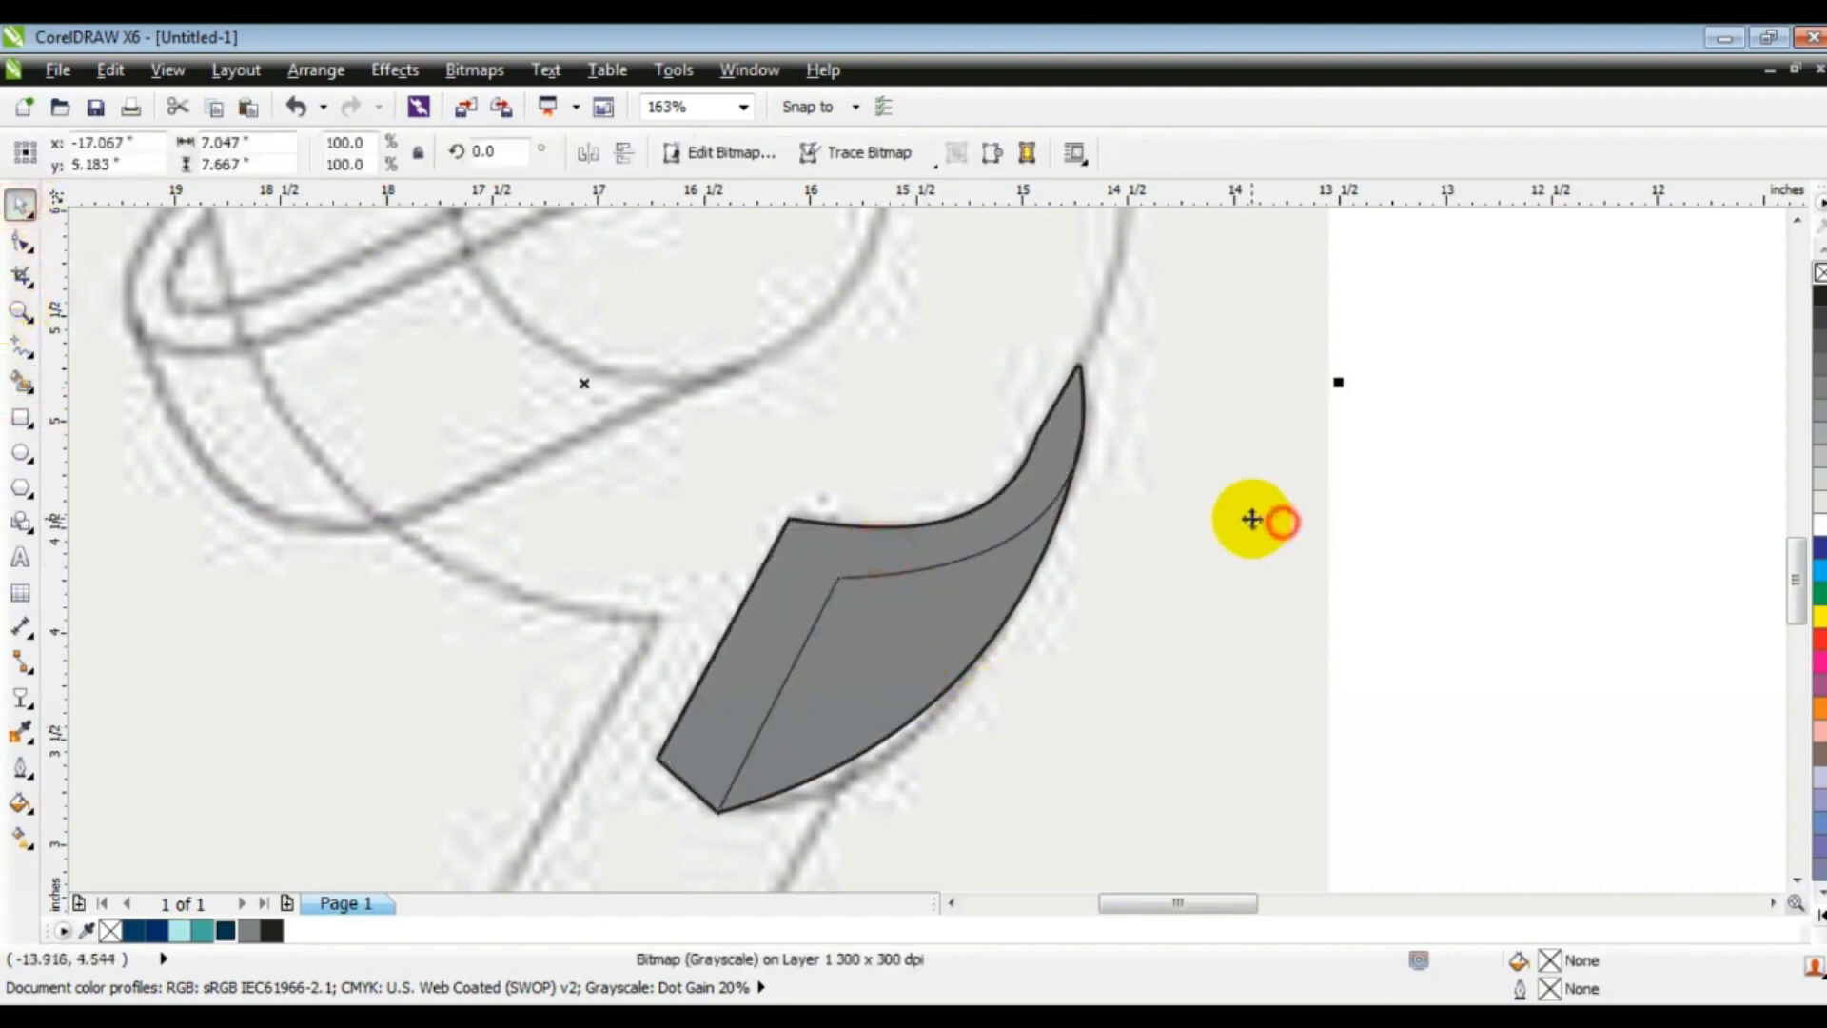
key(F3)
key(Escape)
click(1095, 550)
shift+click(1094, 571)
drag(1094, 571, 481, 614)
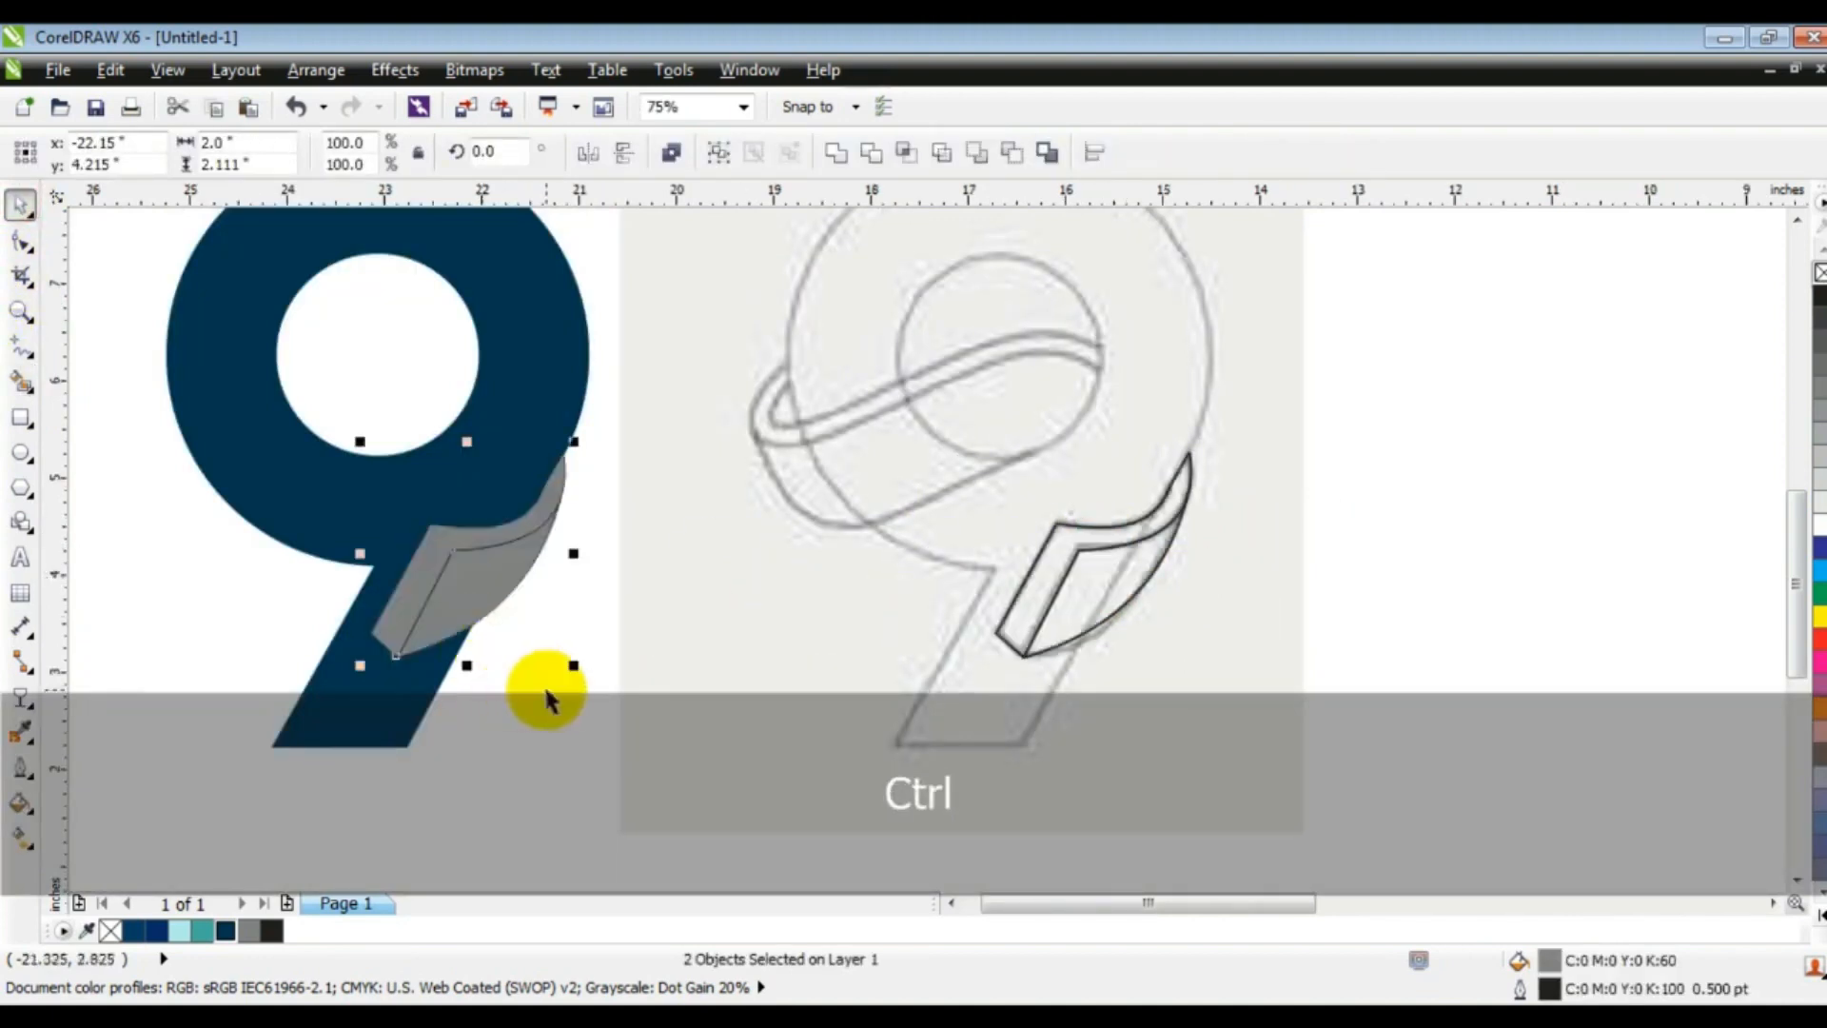
key(Escape)
Draw a straight line from the lower right of the sketched inner circle to the left end of the upper ribbon.
key(F3)
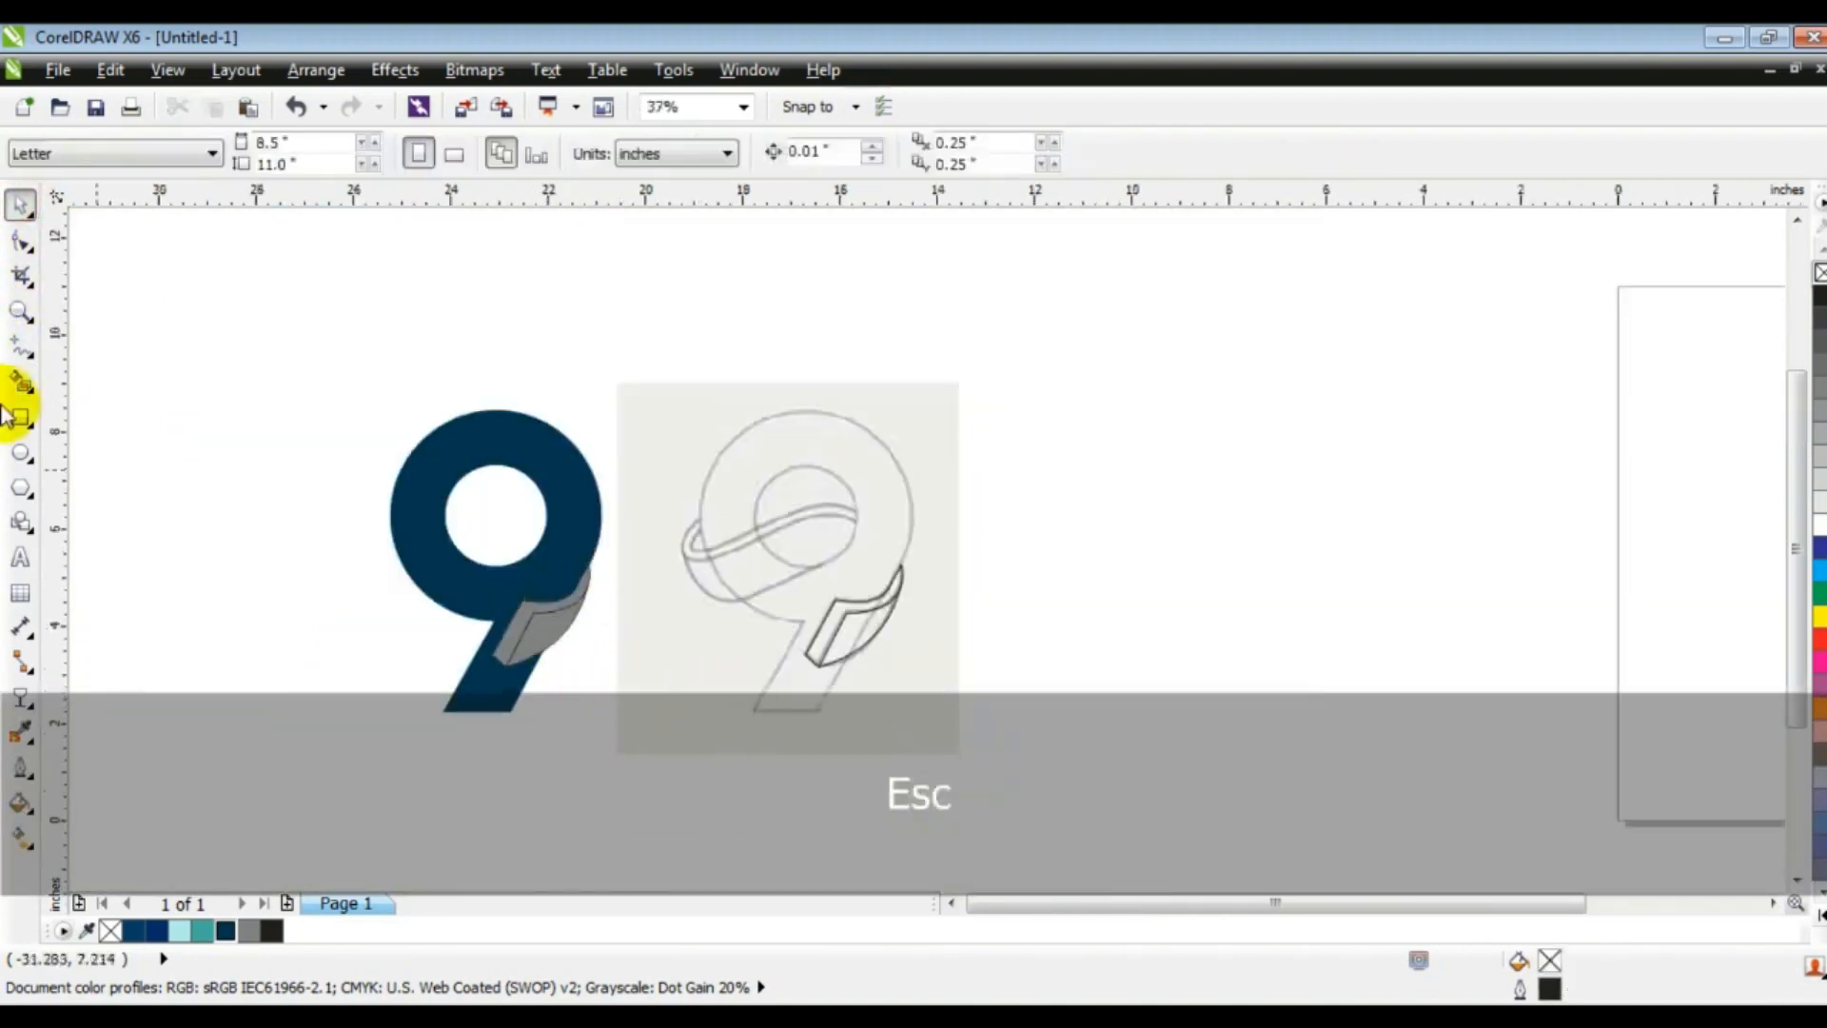
click(17, 314)
drag(657, 381, 1040, 653)
drag(453, 370, 1221, 854)
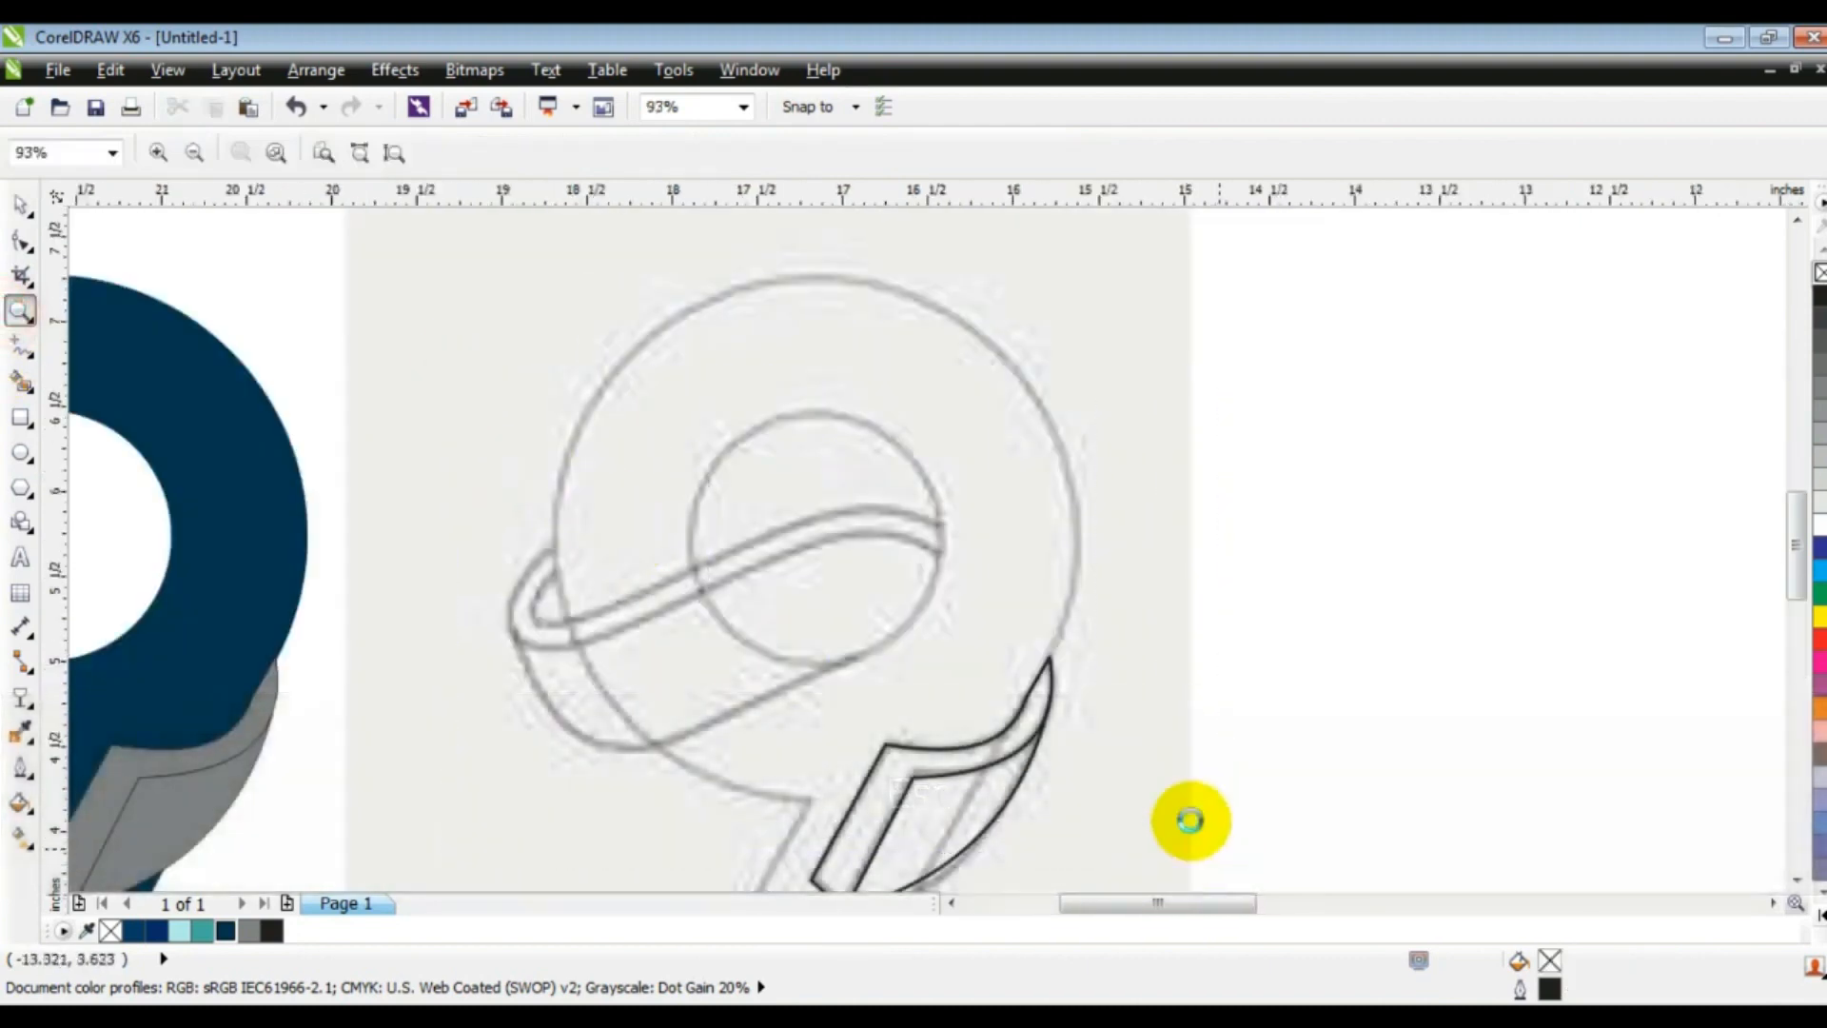
click(20, 346)
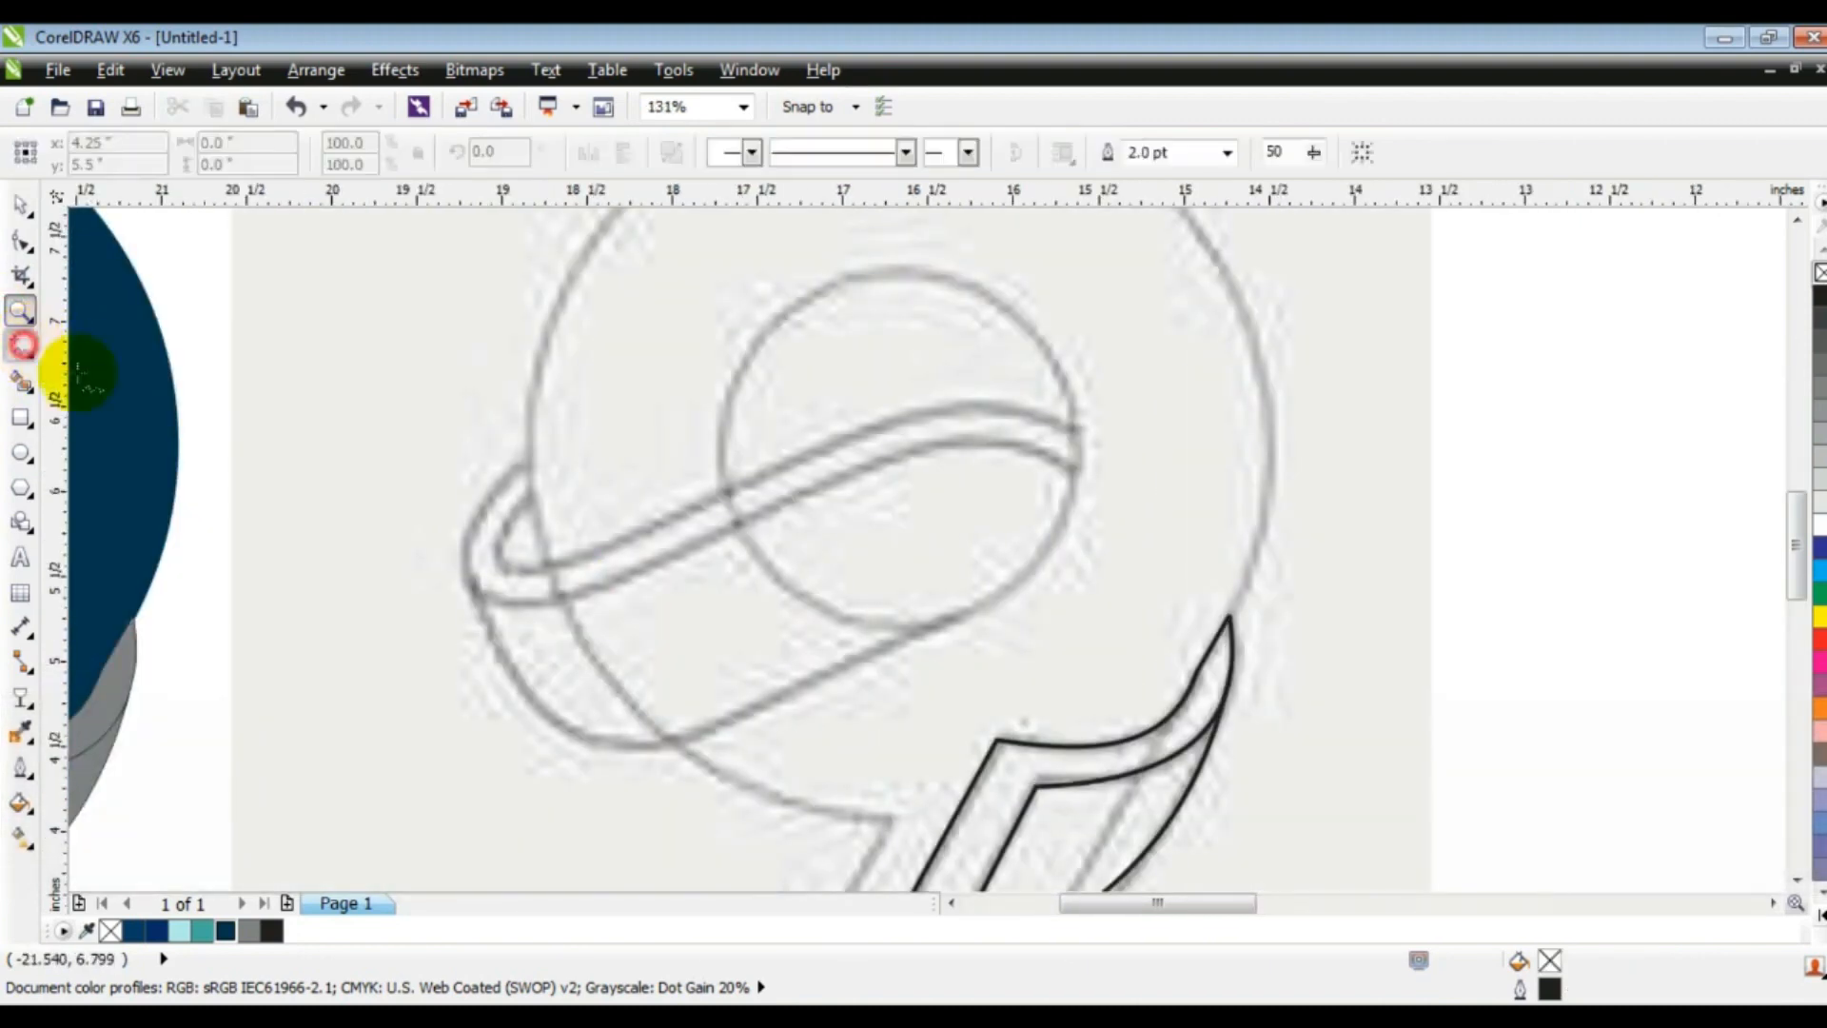
click(1017, 578)
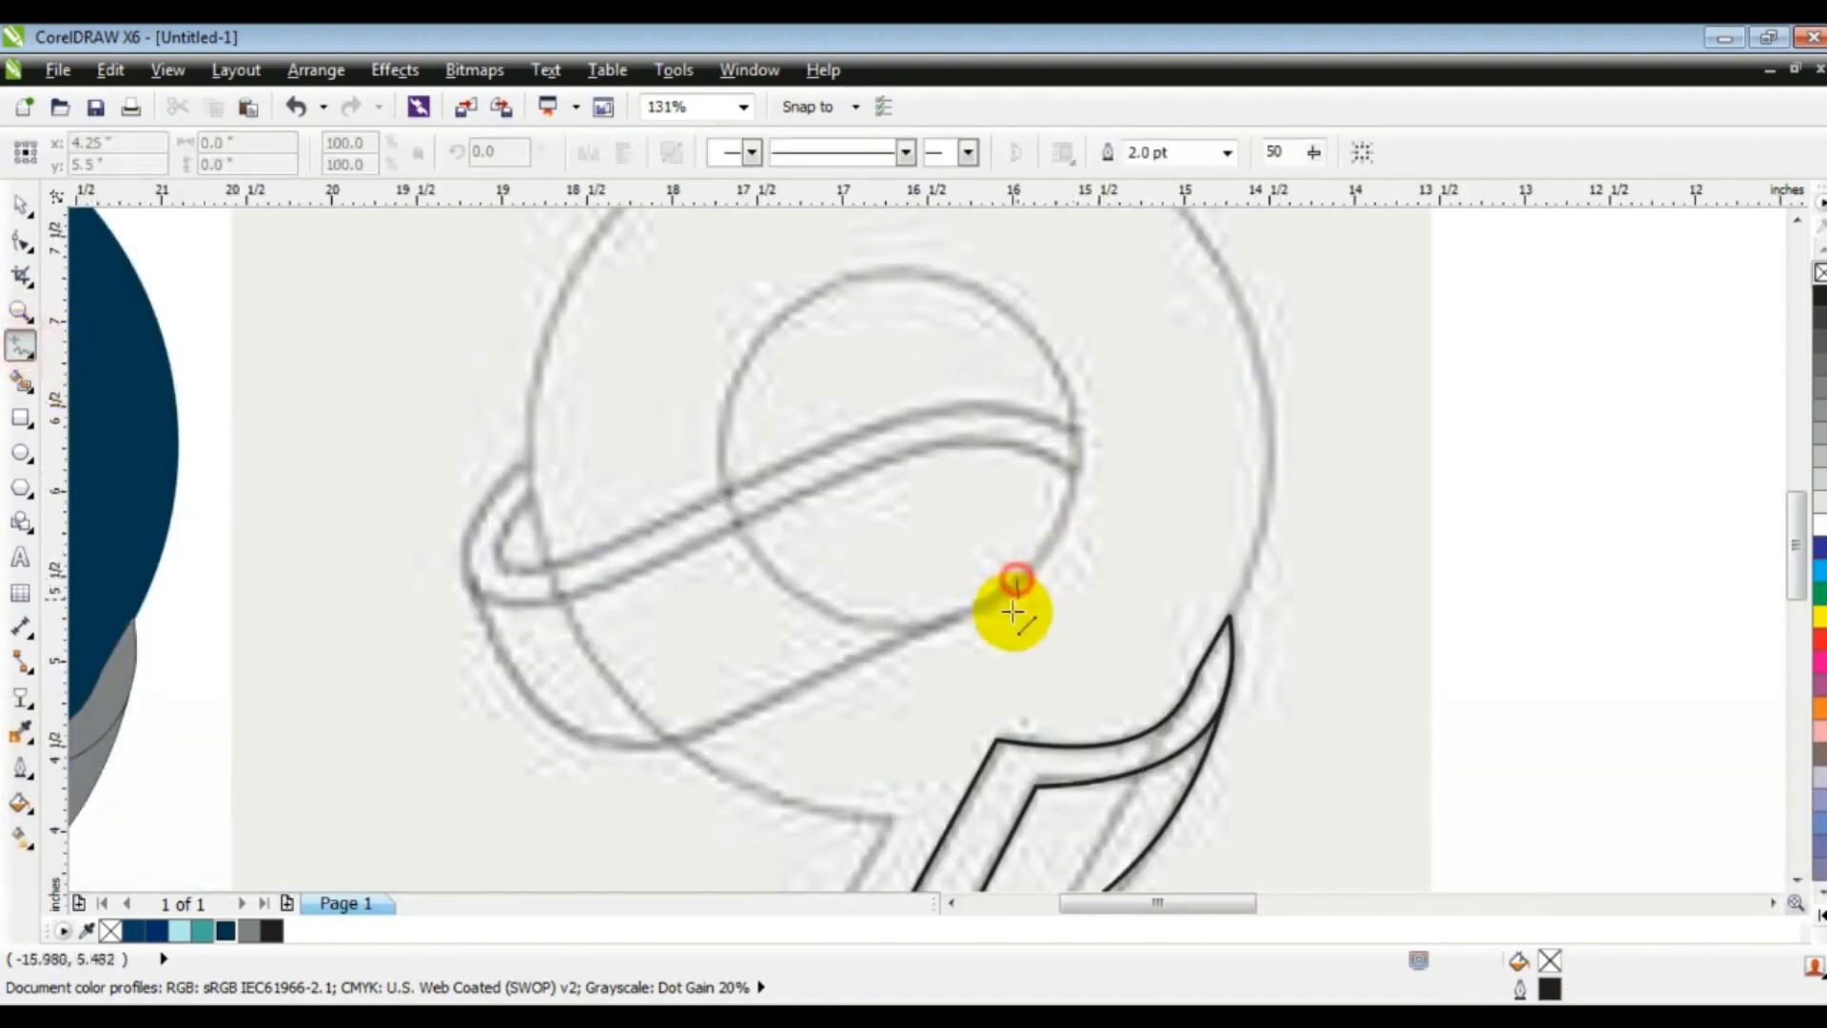
click(473, 588)
Convert the line to a curve and shape it along the upper ribbon's lower edge in the sketch.
click(23, 243)
drag(226, 341, 1135, 734)
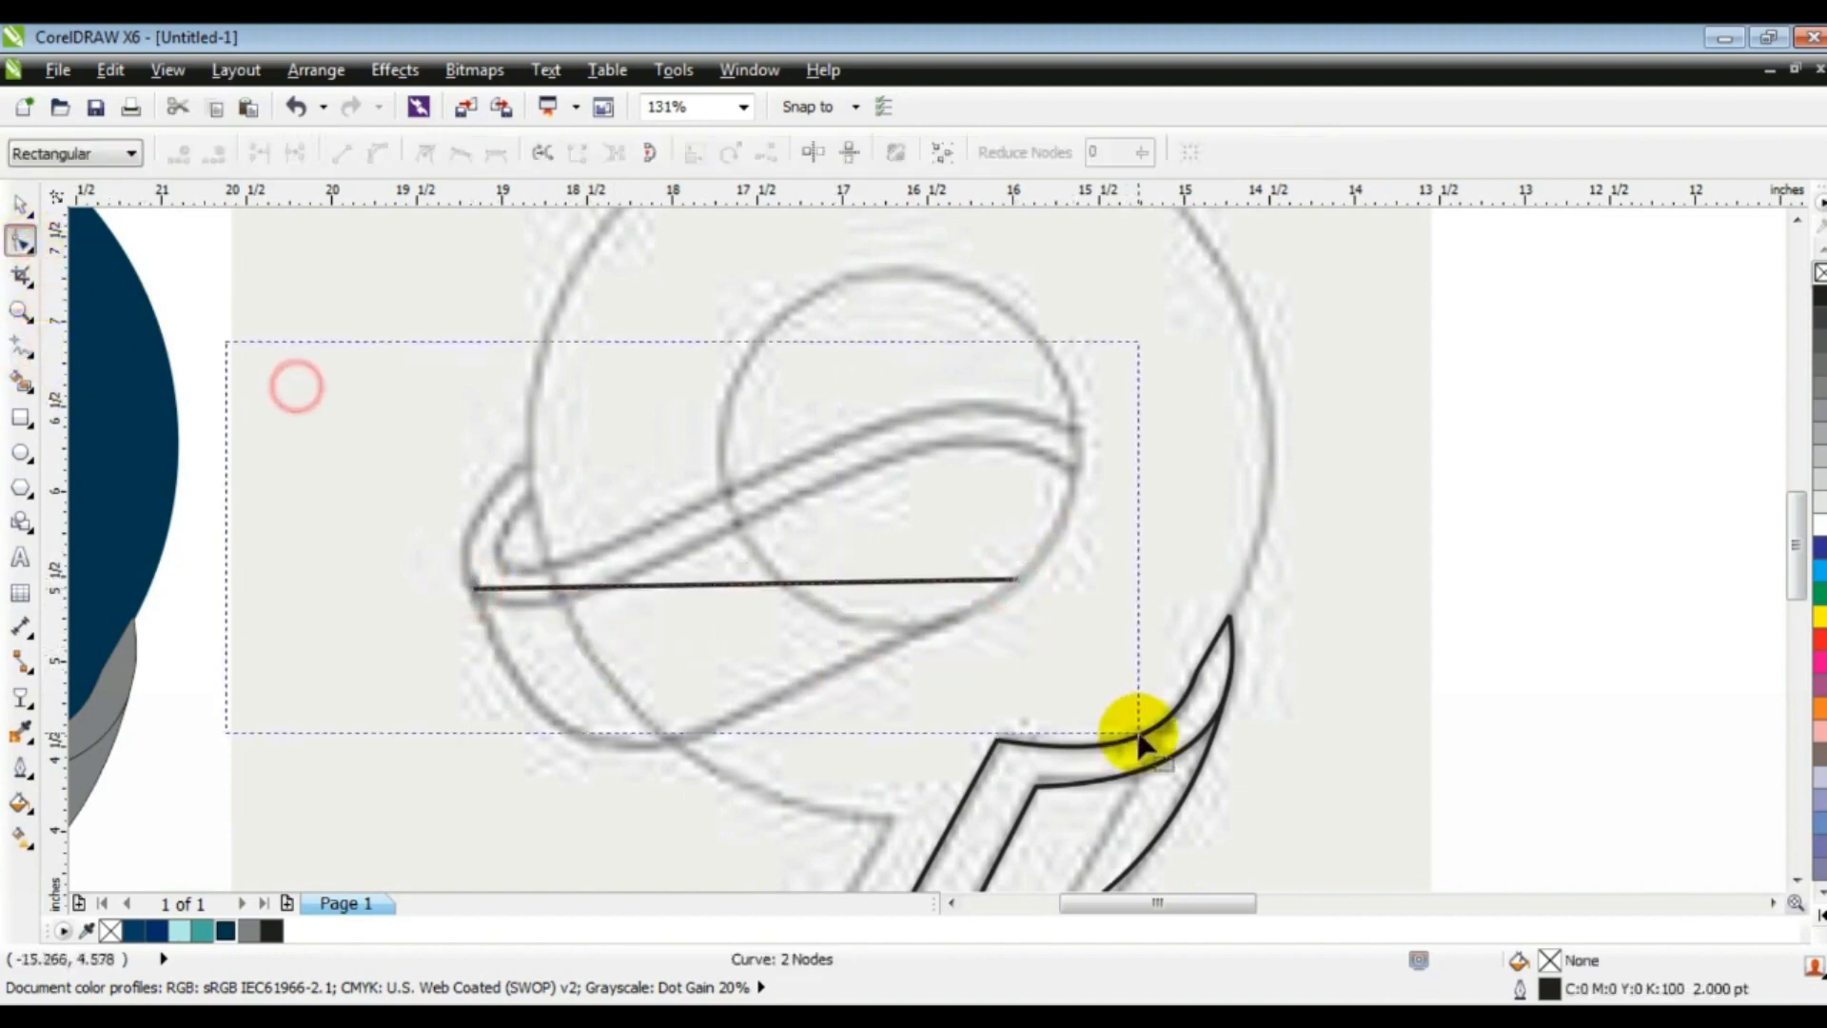
drag(641, 588, 599, 727)
drag(838, 582, 775, 678)
drag(576, 727, 561, 811)
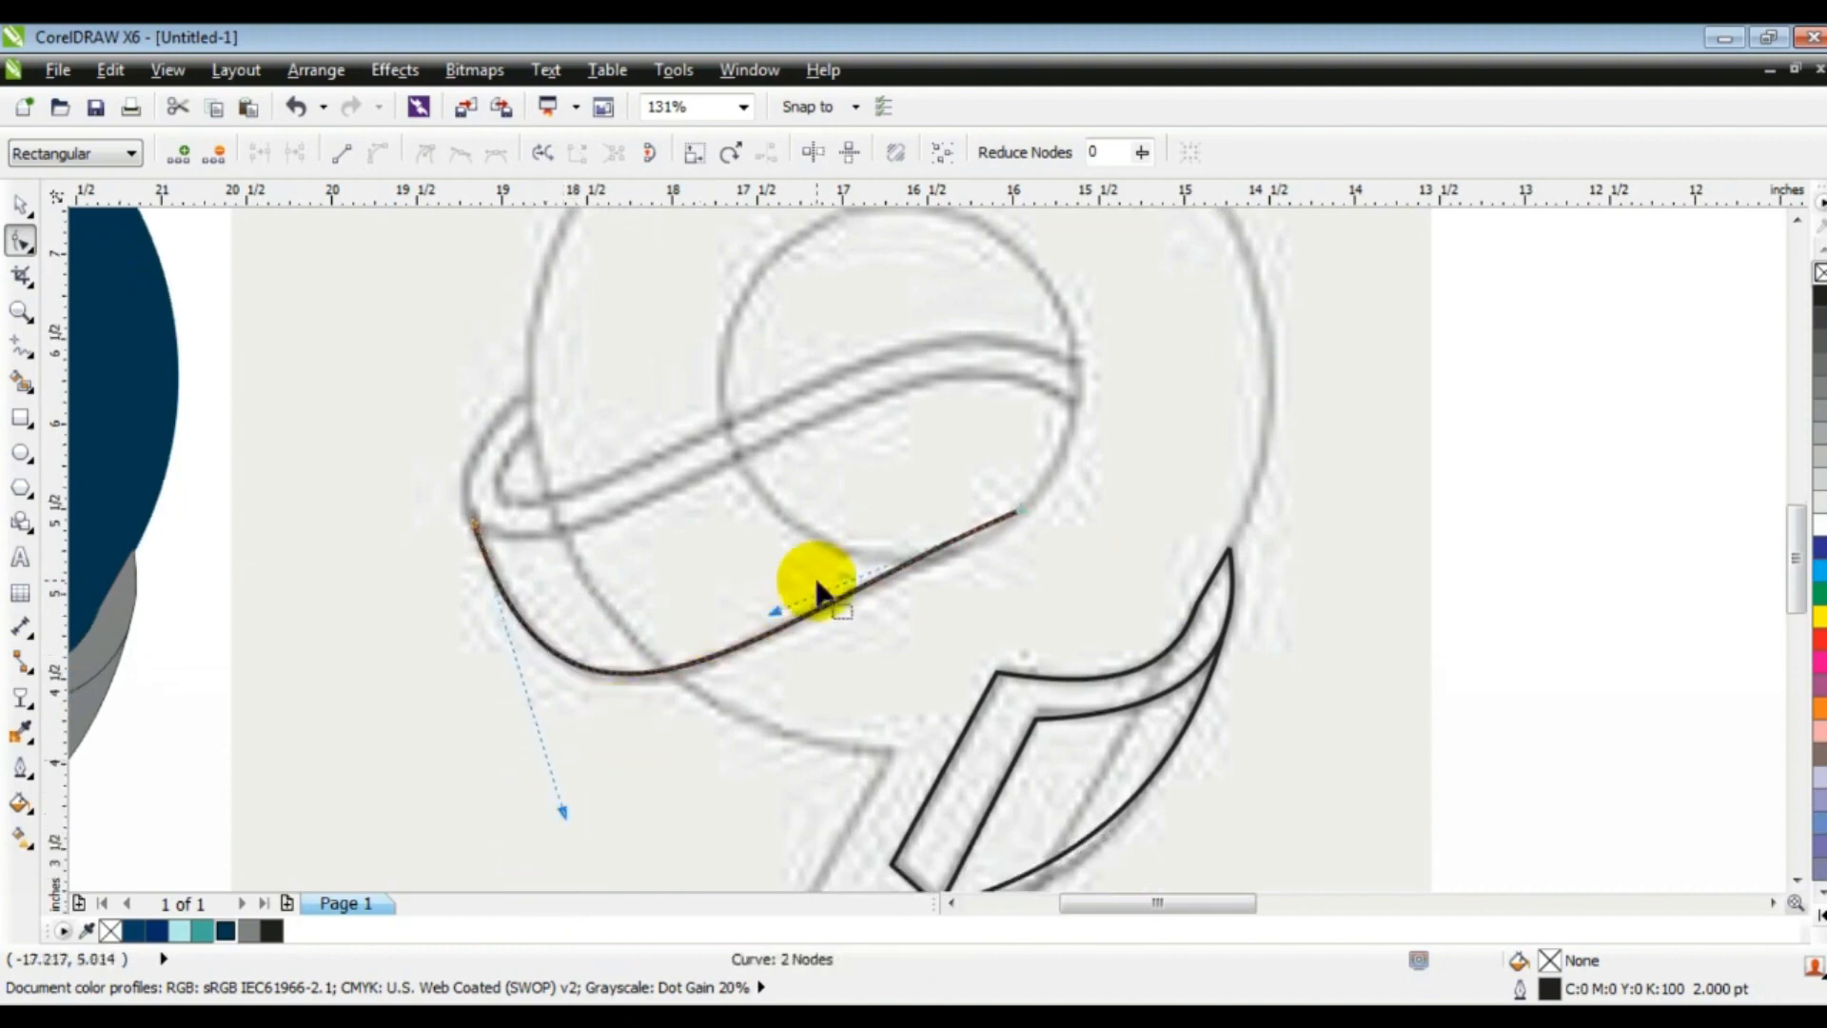
Draw a two-segment line from the upper ribbon's left tip through its lower bend to the inner circle's right edge.
click(22, 351)
click(523, 392)
click(559, 533)
double_click(1081, 409)
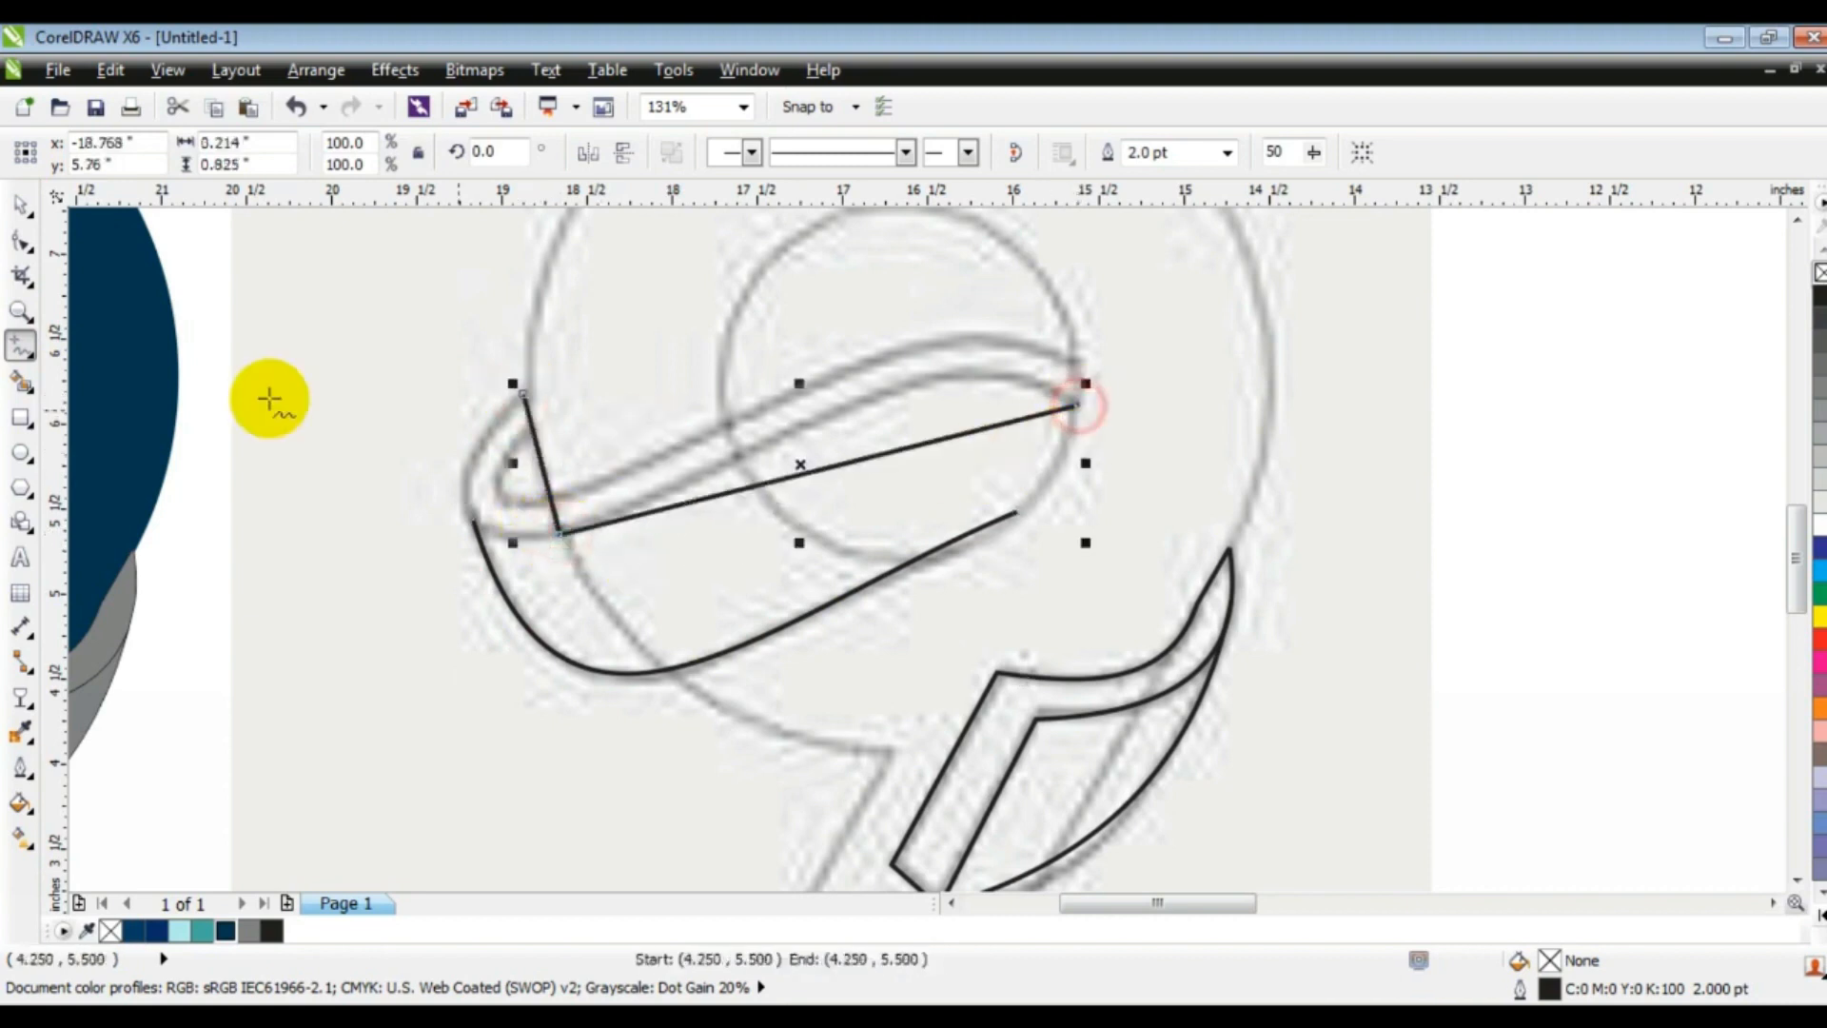
Convert both segments to curves and shape them along the sketched band's outer left bend and lower edge.
click(21, 241)
drag(443, 296, 1177, 718)
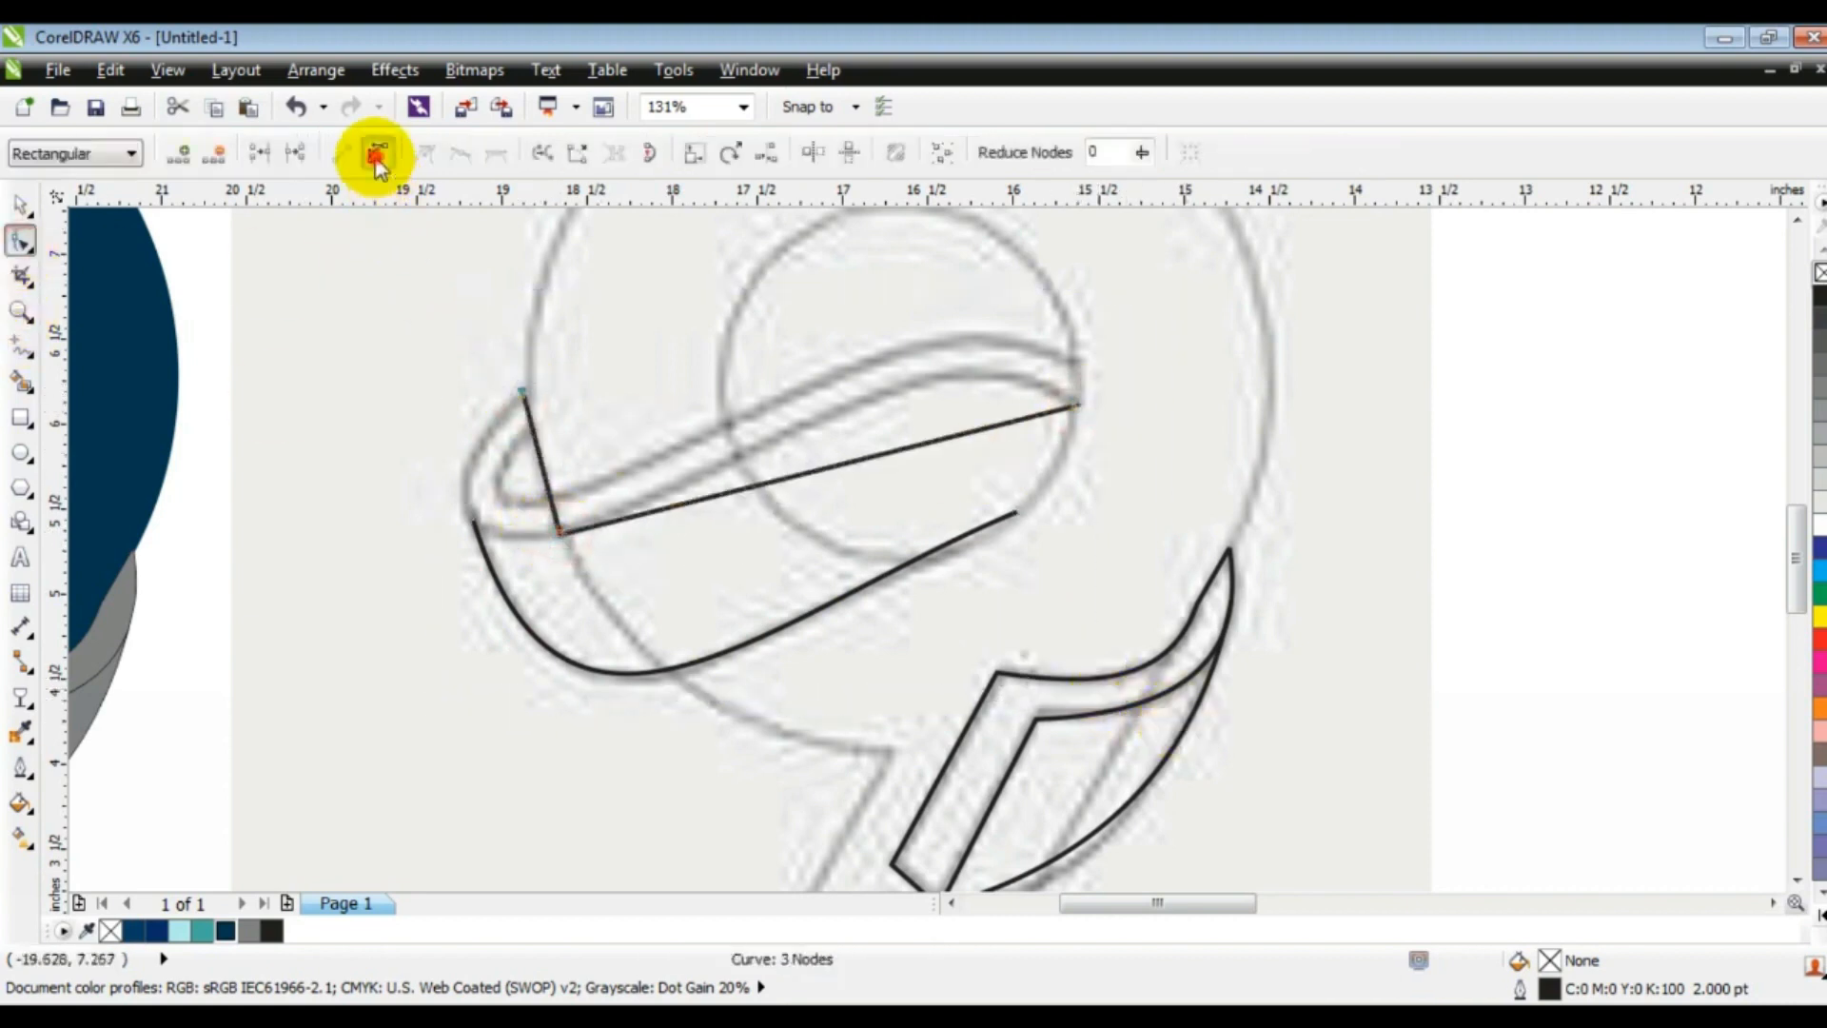
drag(537, 441, 463, 438)
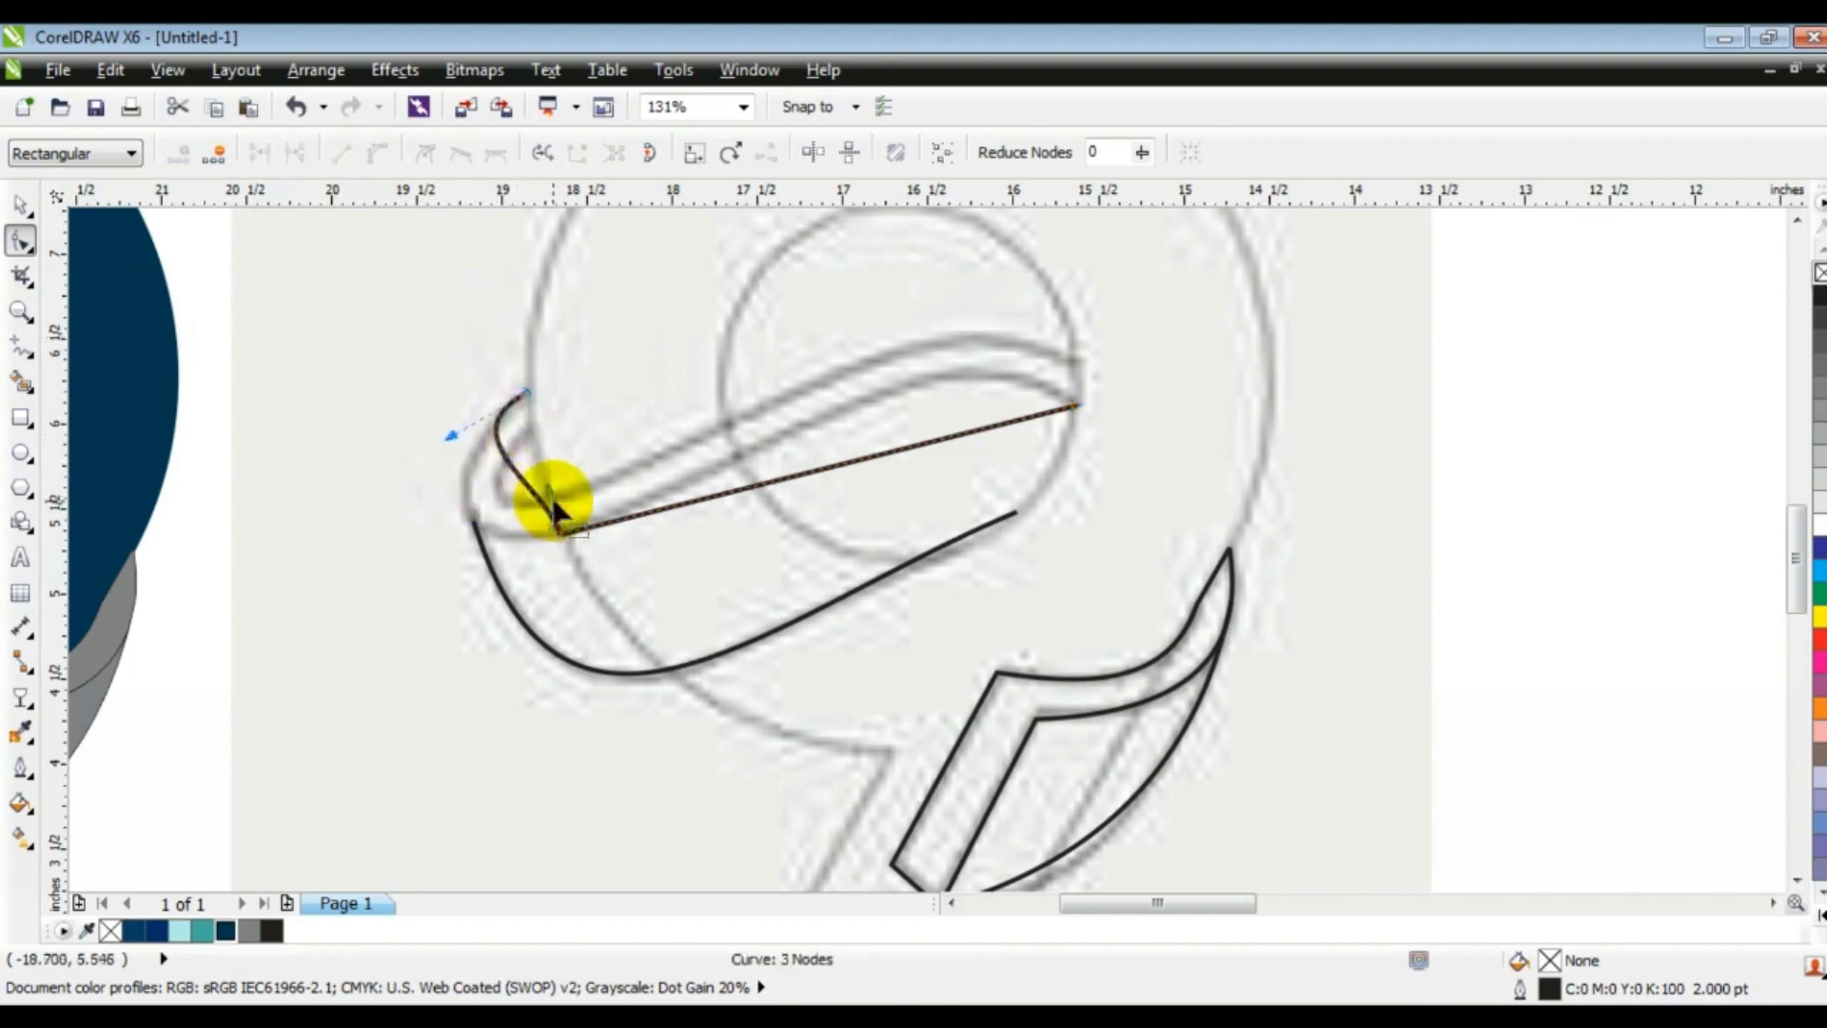
drag(417, 560, 413, 558)
drag(907, 454, 931, 300)
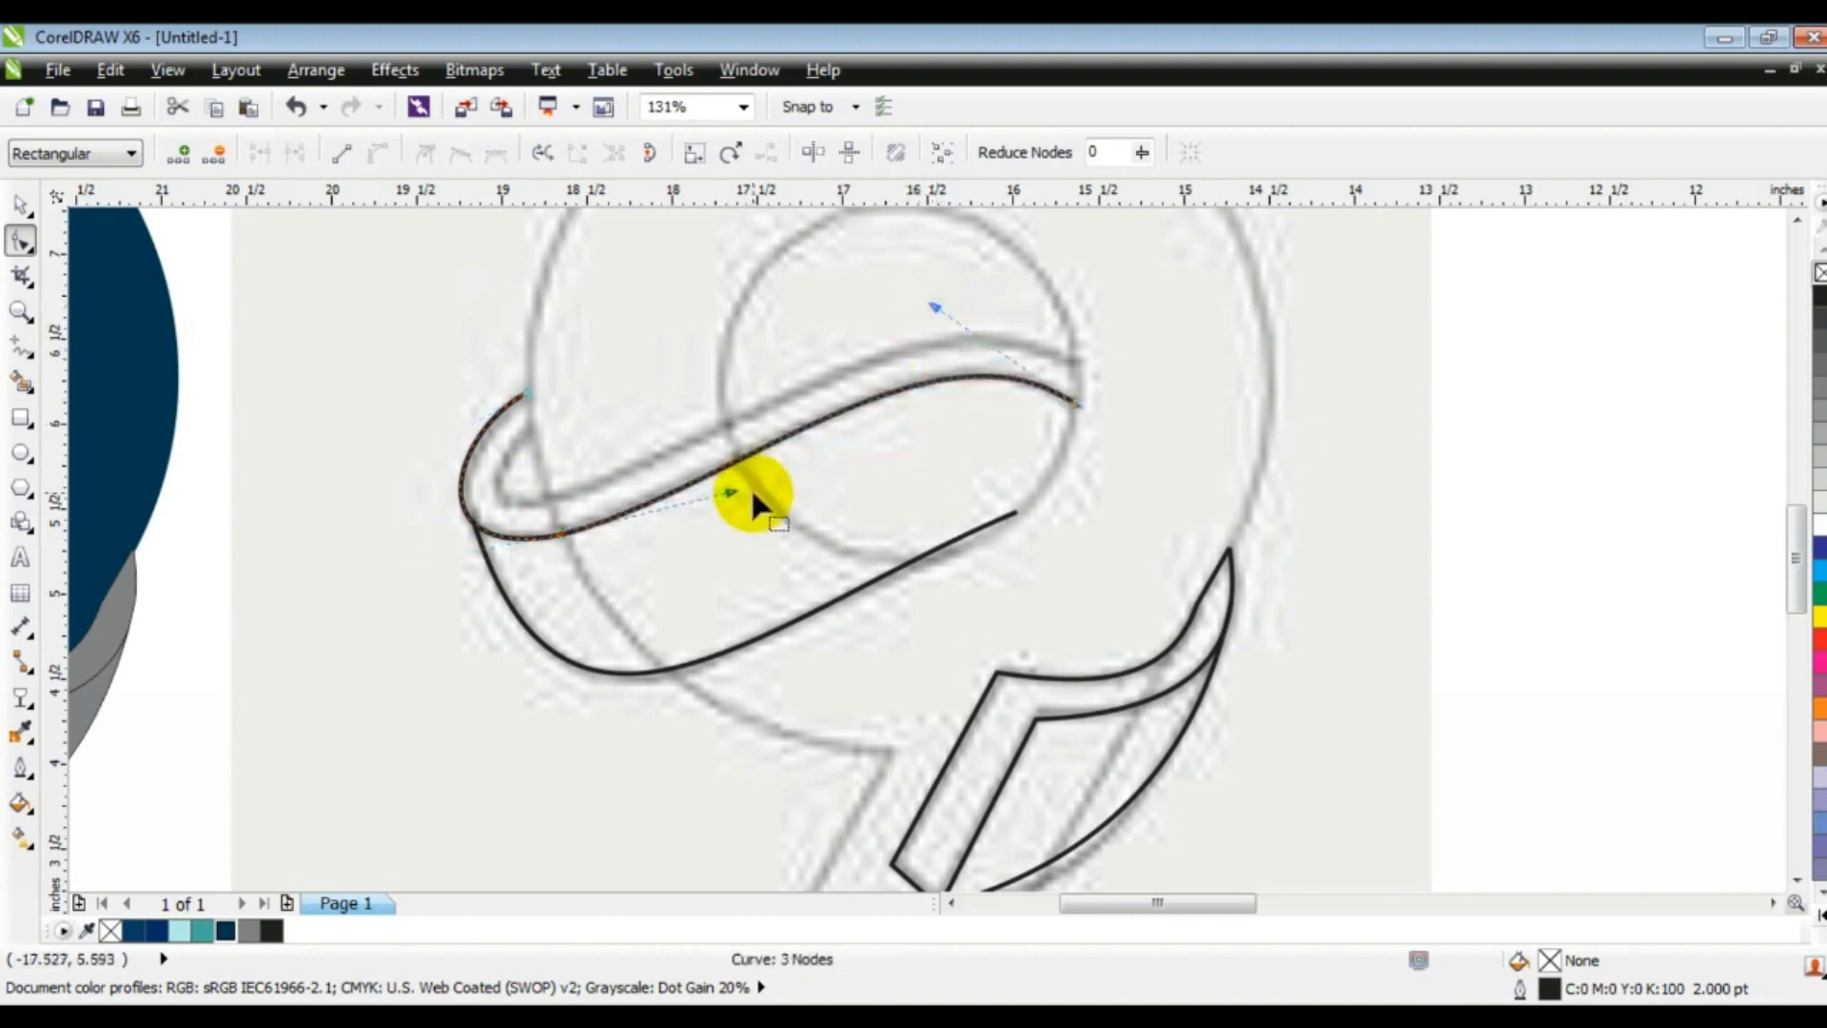
drag(730, 490, 733, 489)
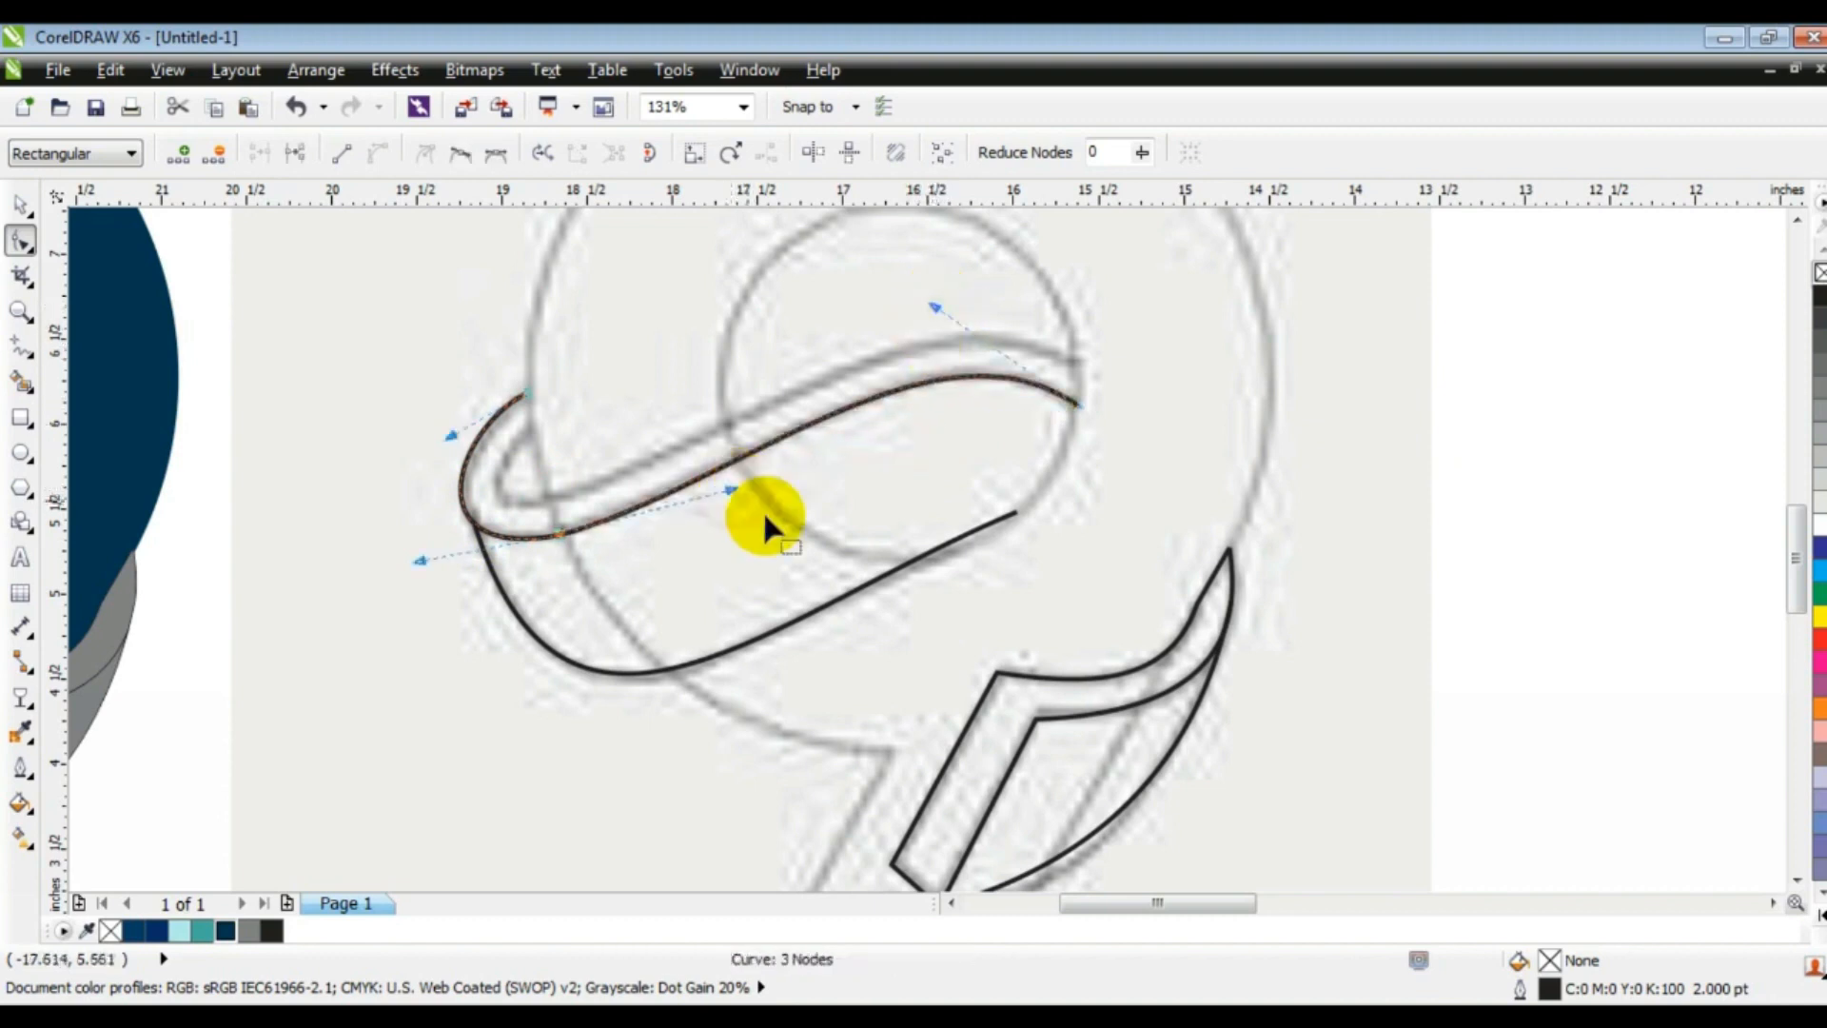
Extend the curve with straight segments from the left tip along the band's upper edge and close it at the right end.
click(17, 354)
drag(528, 394, 550, 496)
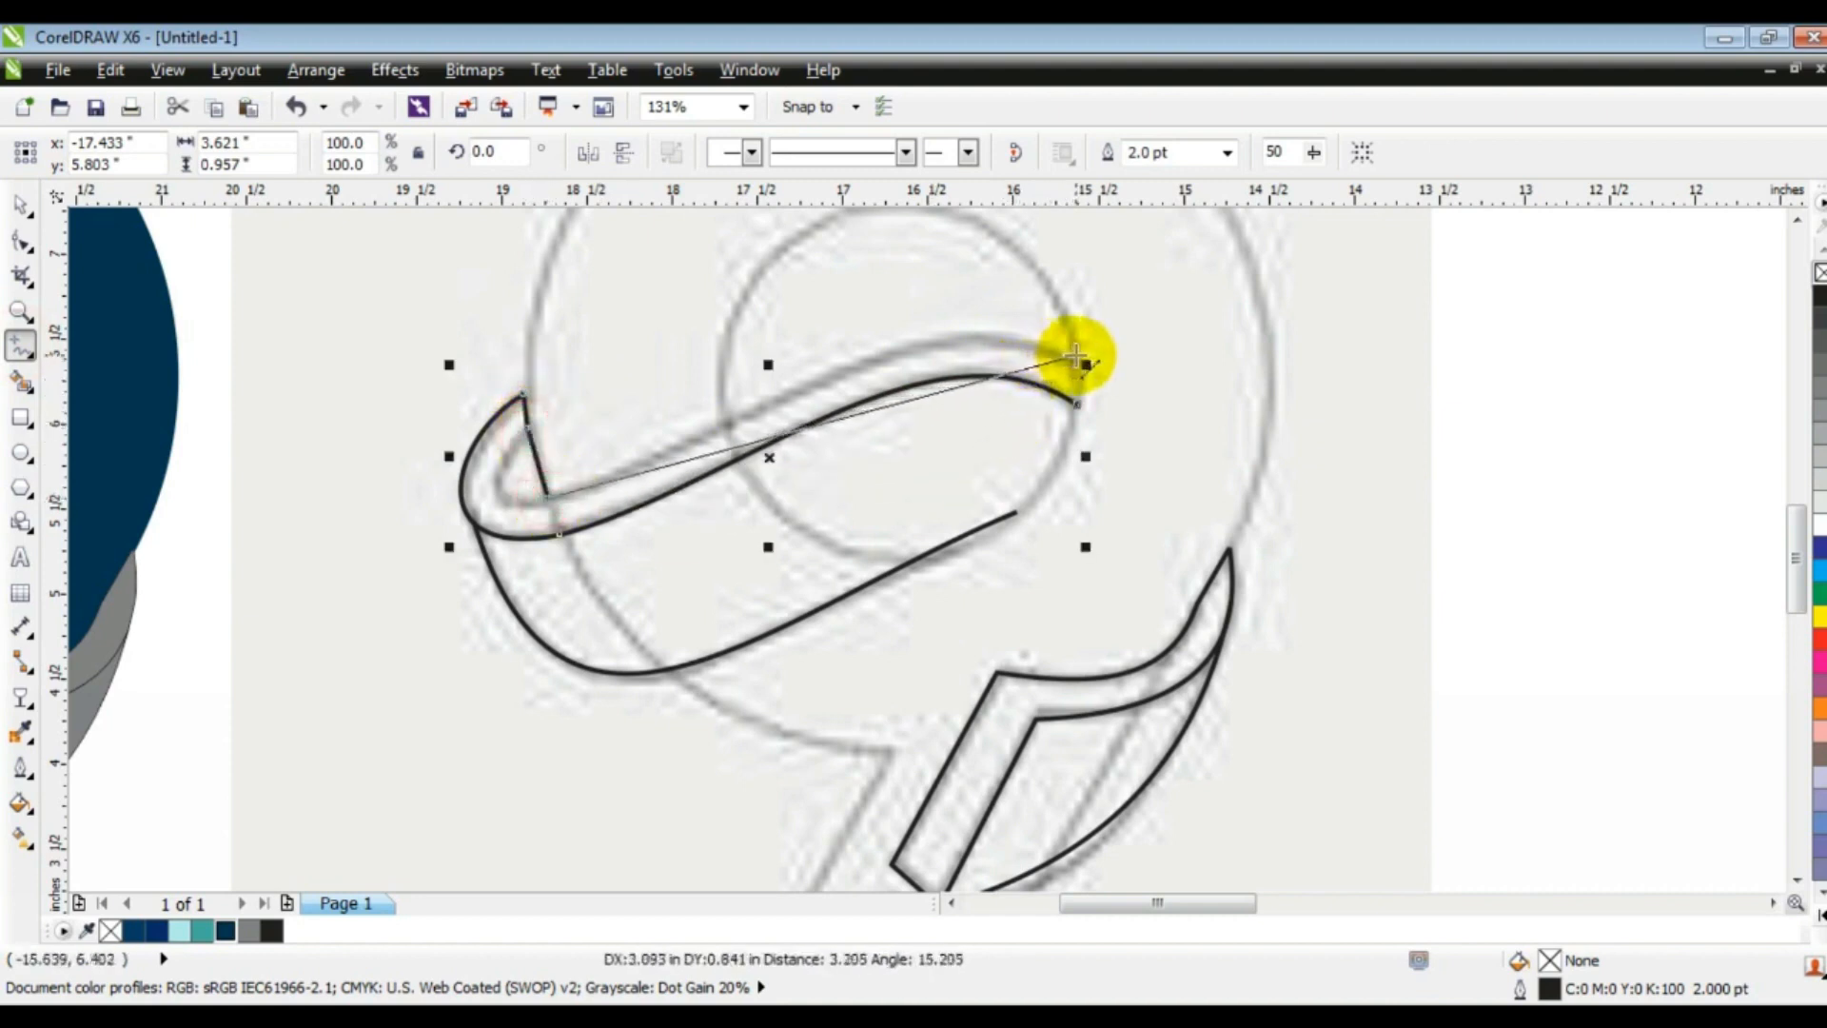
click(1076, 356)
click(1077, 404)
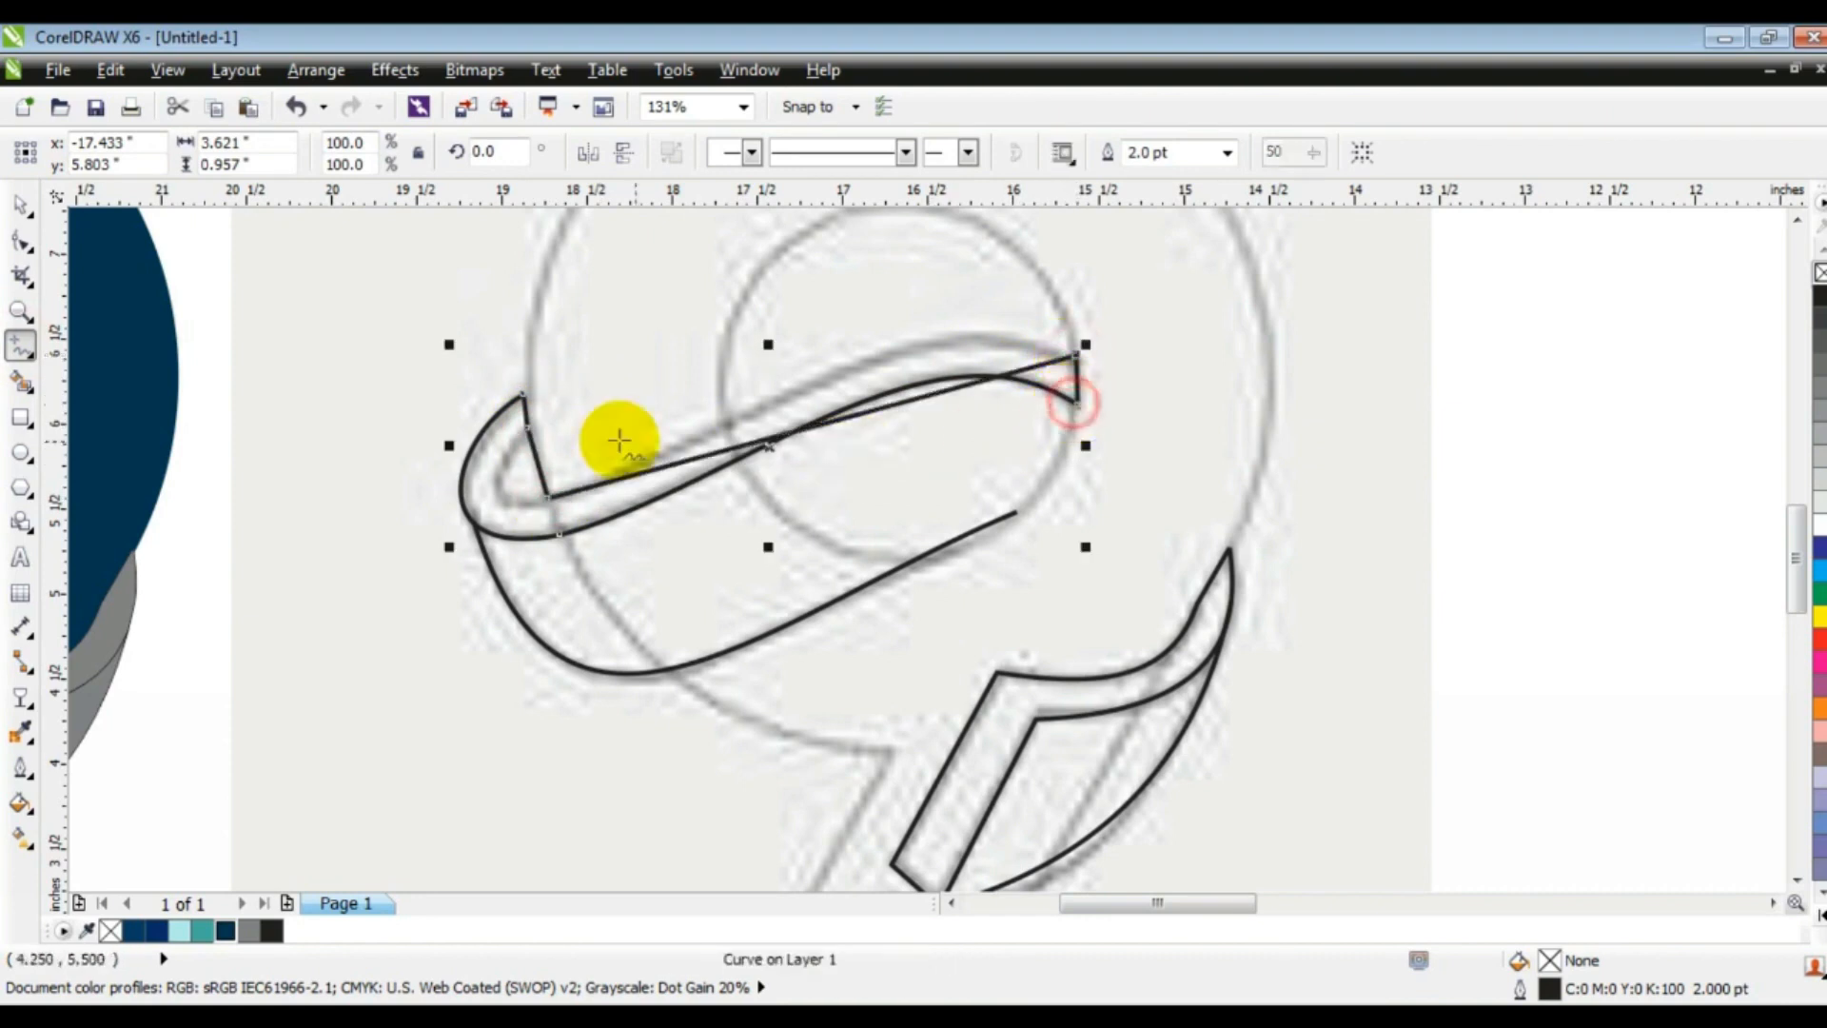
Convert the closed shape's straight segments to curves and fit them to the band's upper edge and small inner left bend.
click(20, 249)
drag(391, 277, 1225, 748)
click(378, 155)
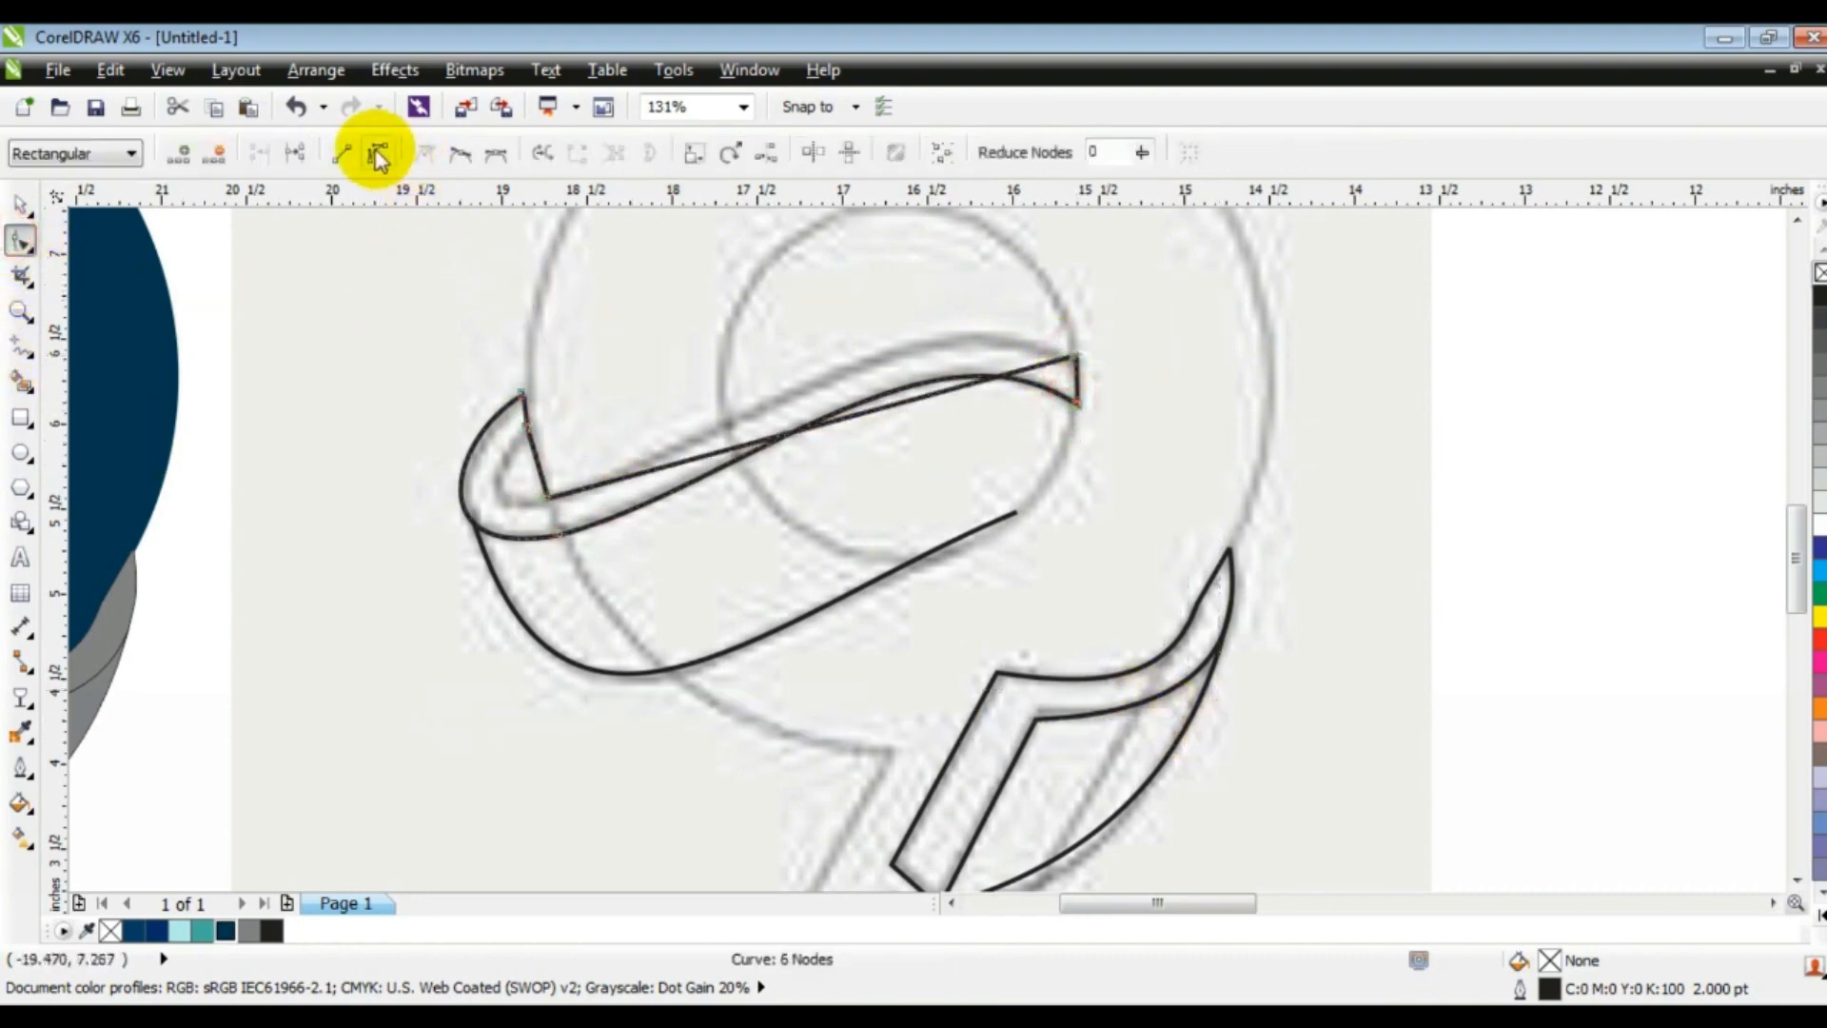
drag(904, 403, 894, 287)
click(716, 449)
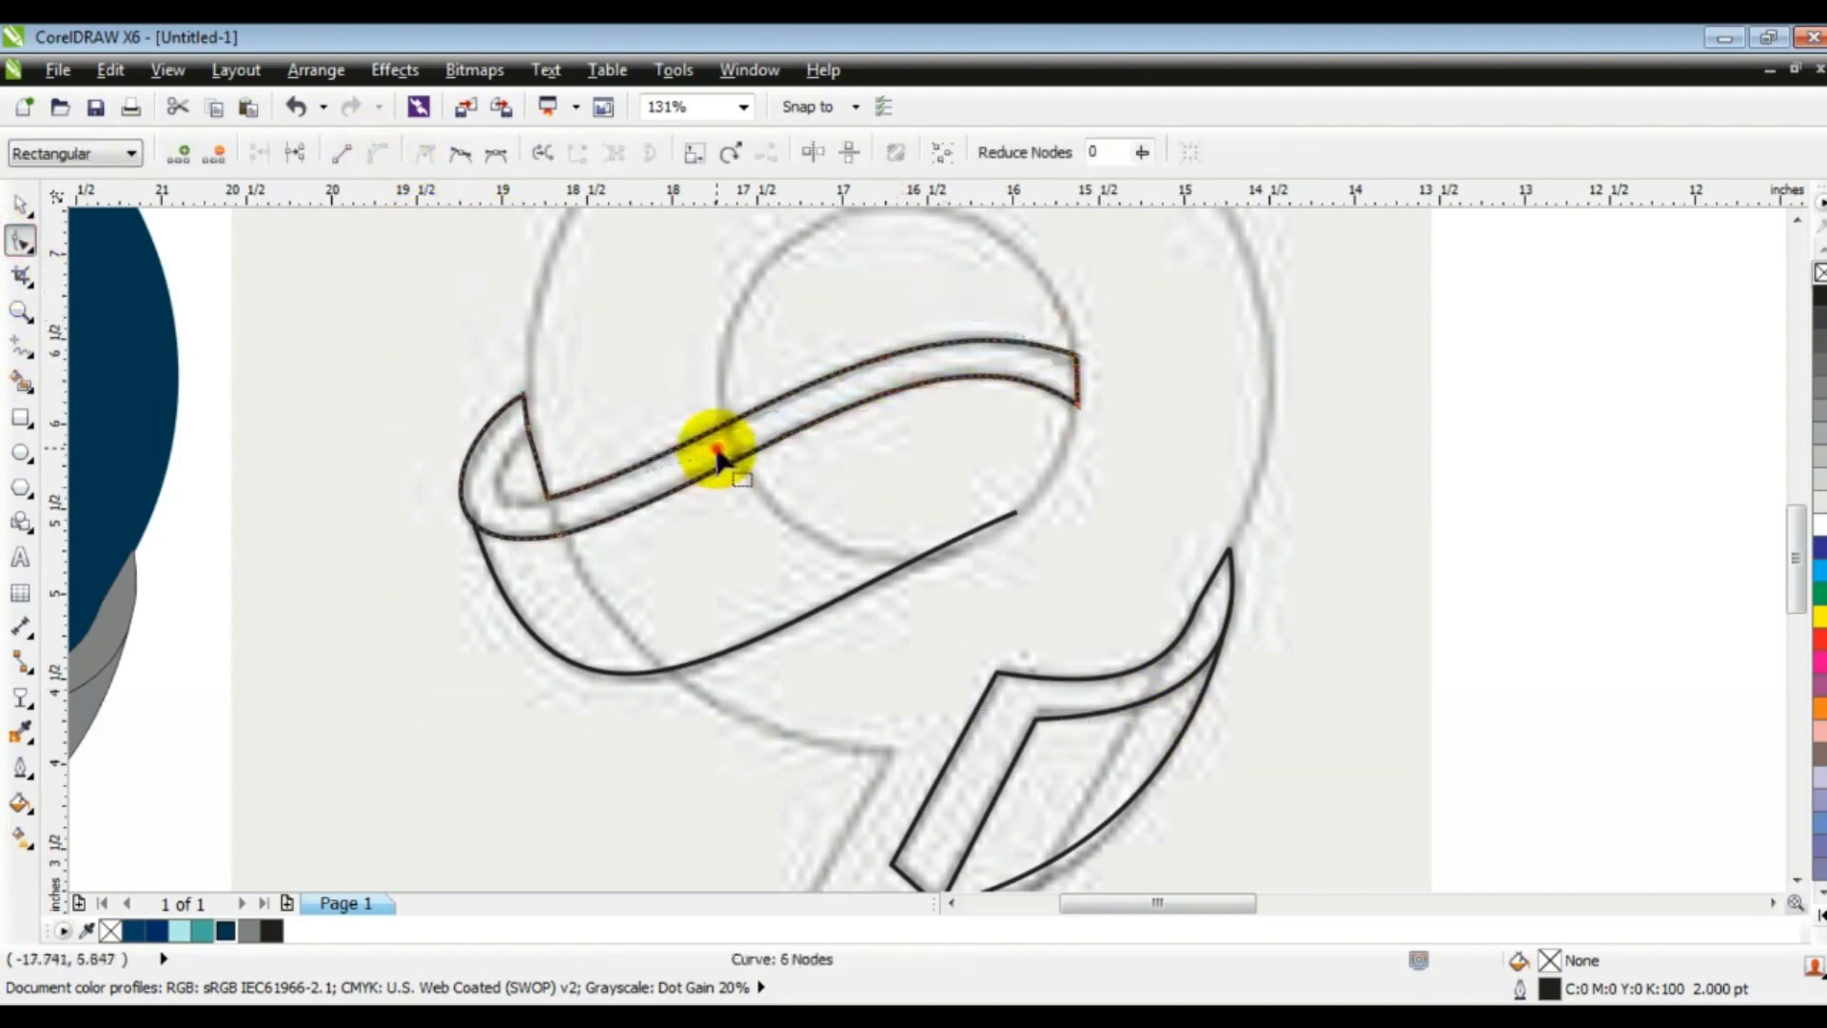
drag(528, 455, 473, 520)
drag(500, 457, 497, 459)
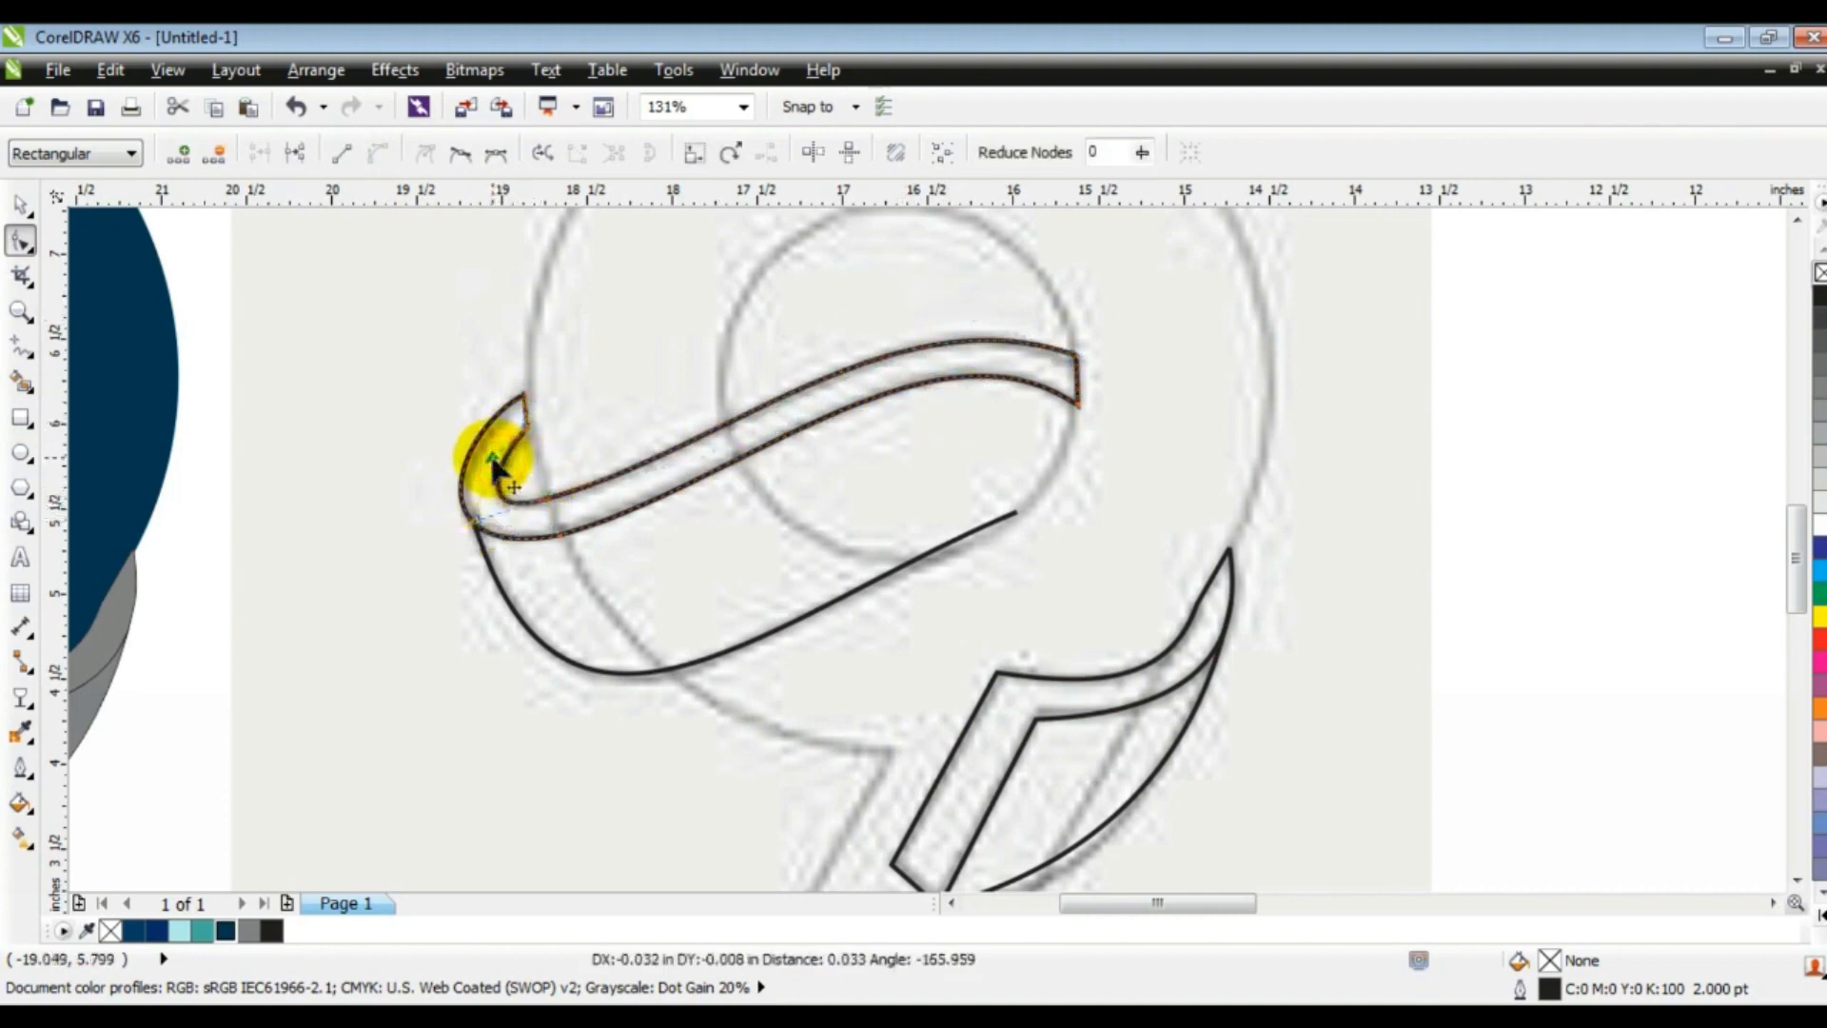
click(19, 205)
scroll(1035, 597, down, 3)
key(Escape)
click(653, 324)
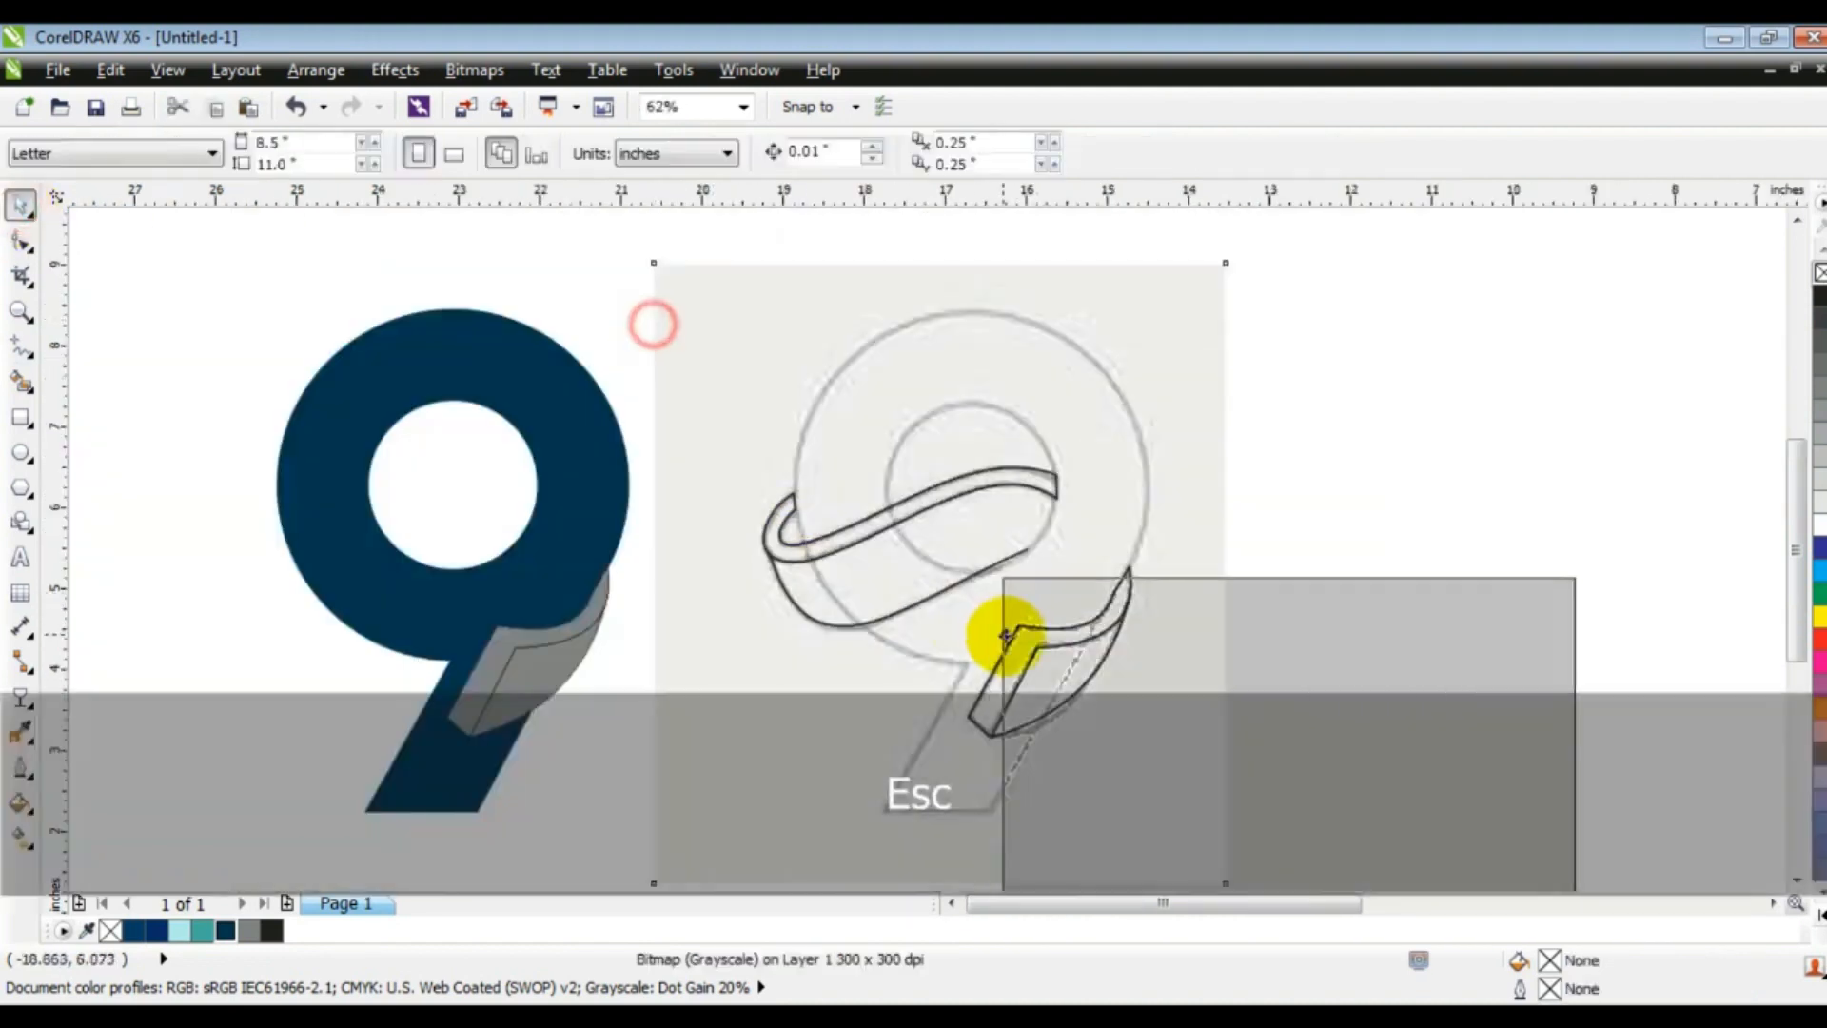
drag(1002, 635, 1016, 639)
key(ctrl+z)
Select both upper ribbon curves on the sketch and move them horizontally onto the ring of the blue 9.
drag(610, 276, 1104, 636)
drag(913, 541, 391, 567)
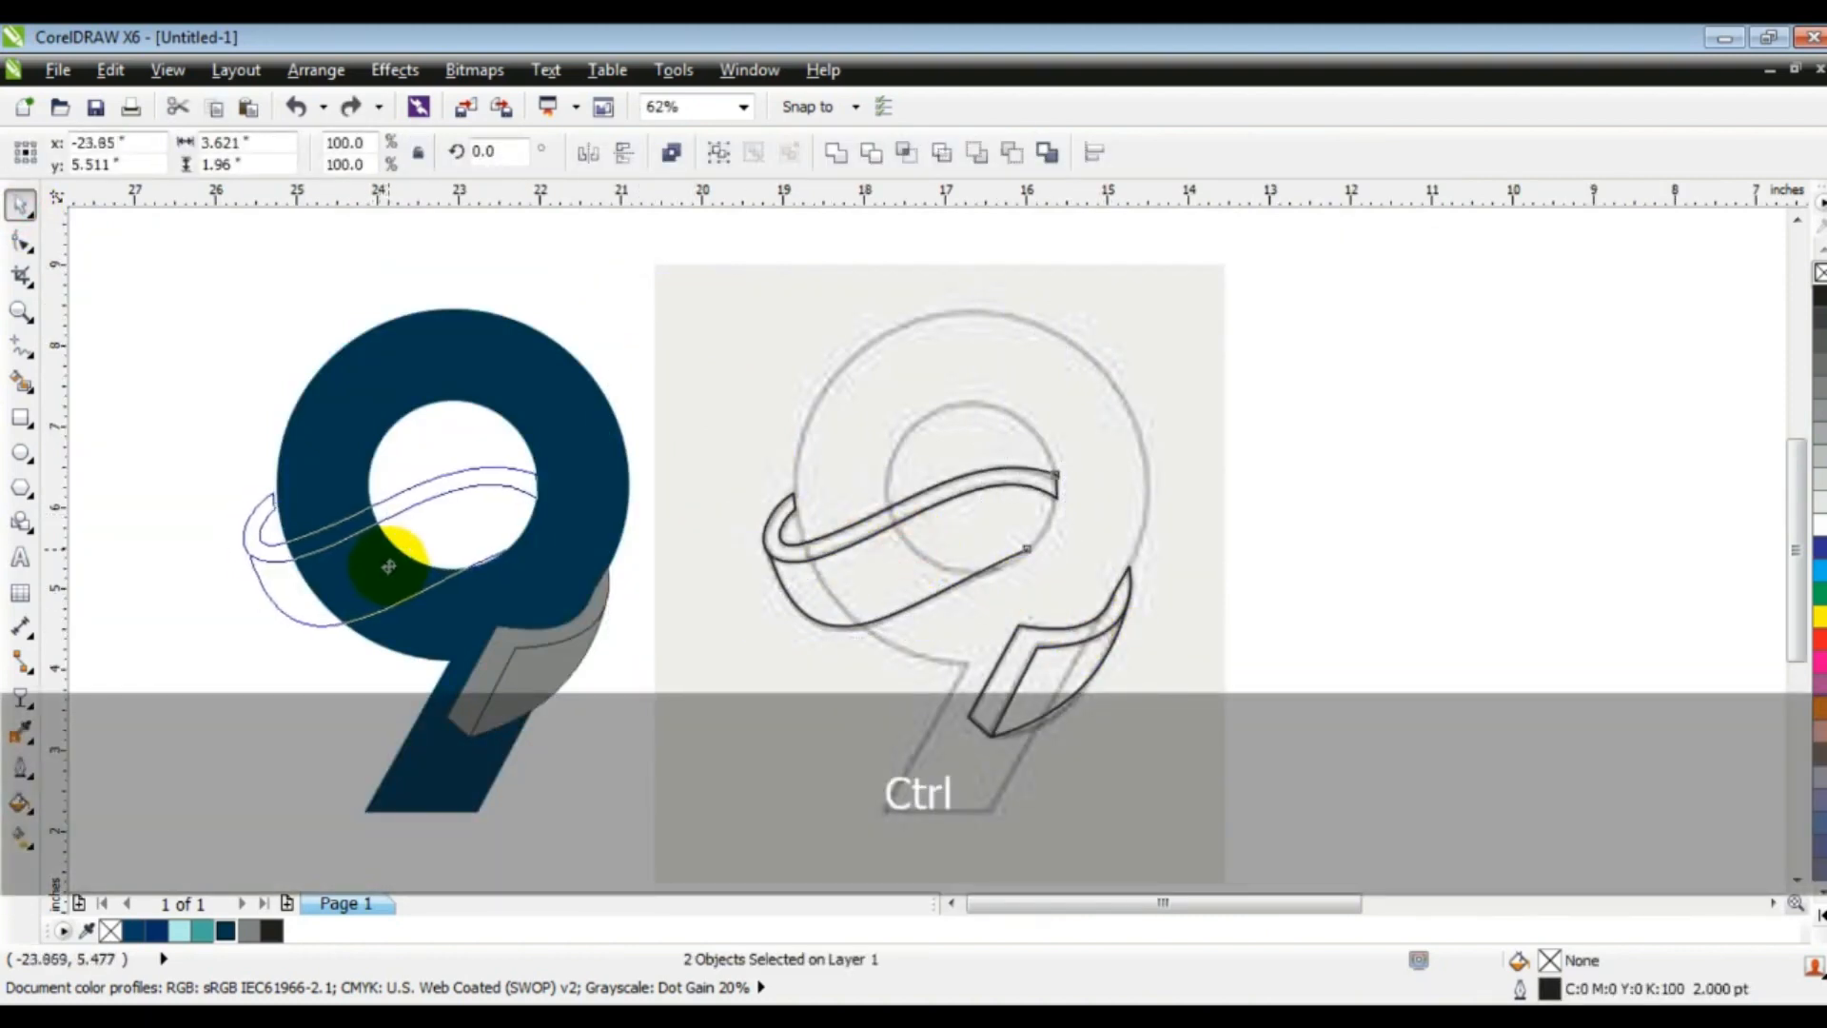
drag(390, 568, 390, 567)
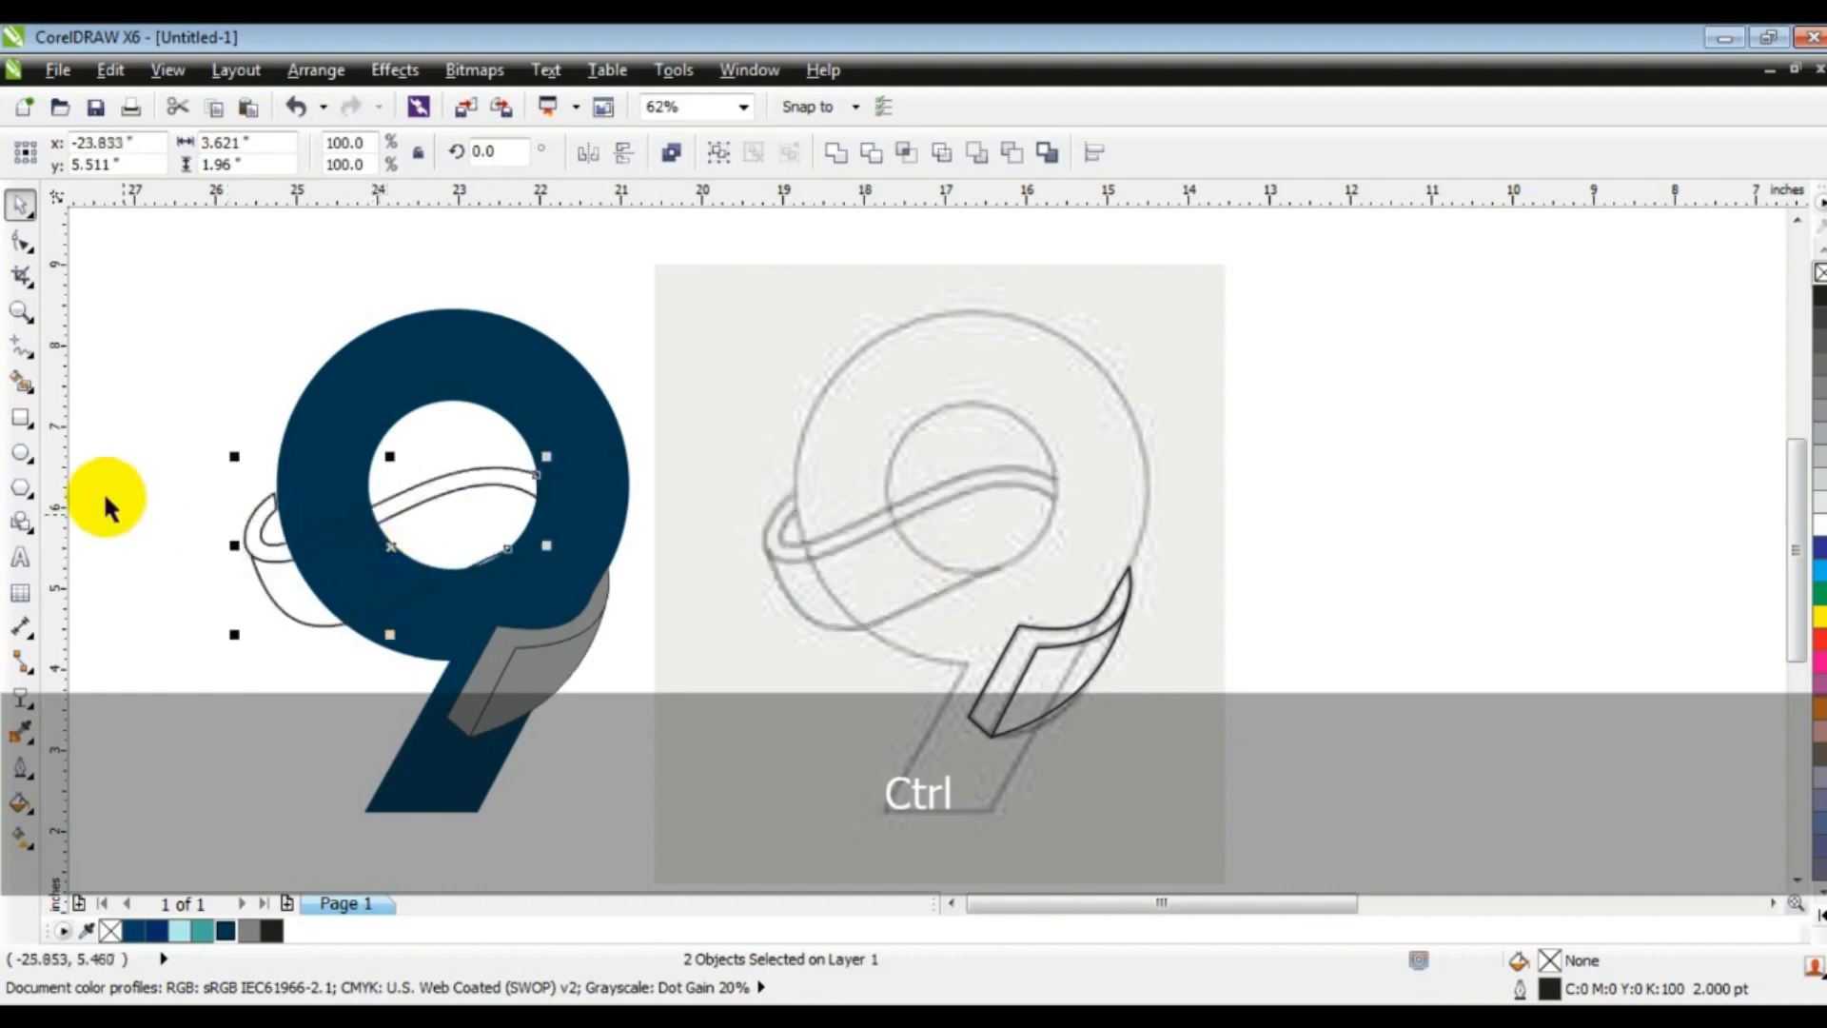
Resize the two ribbon curves to about 3.63 inches wide so their ends meet the edges of the 9's ring.
key(shift+F2)
drag(321, 549, 330, 549)
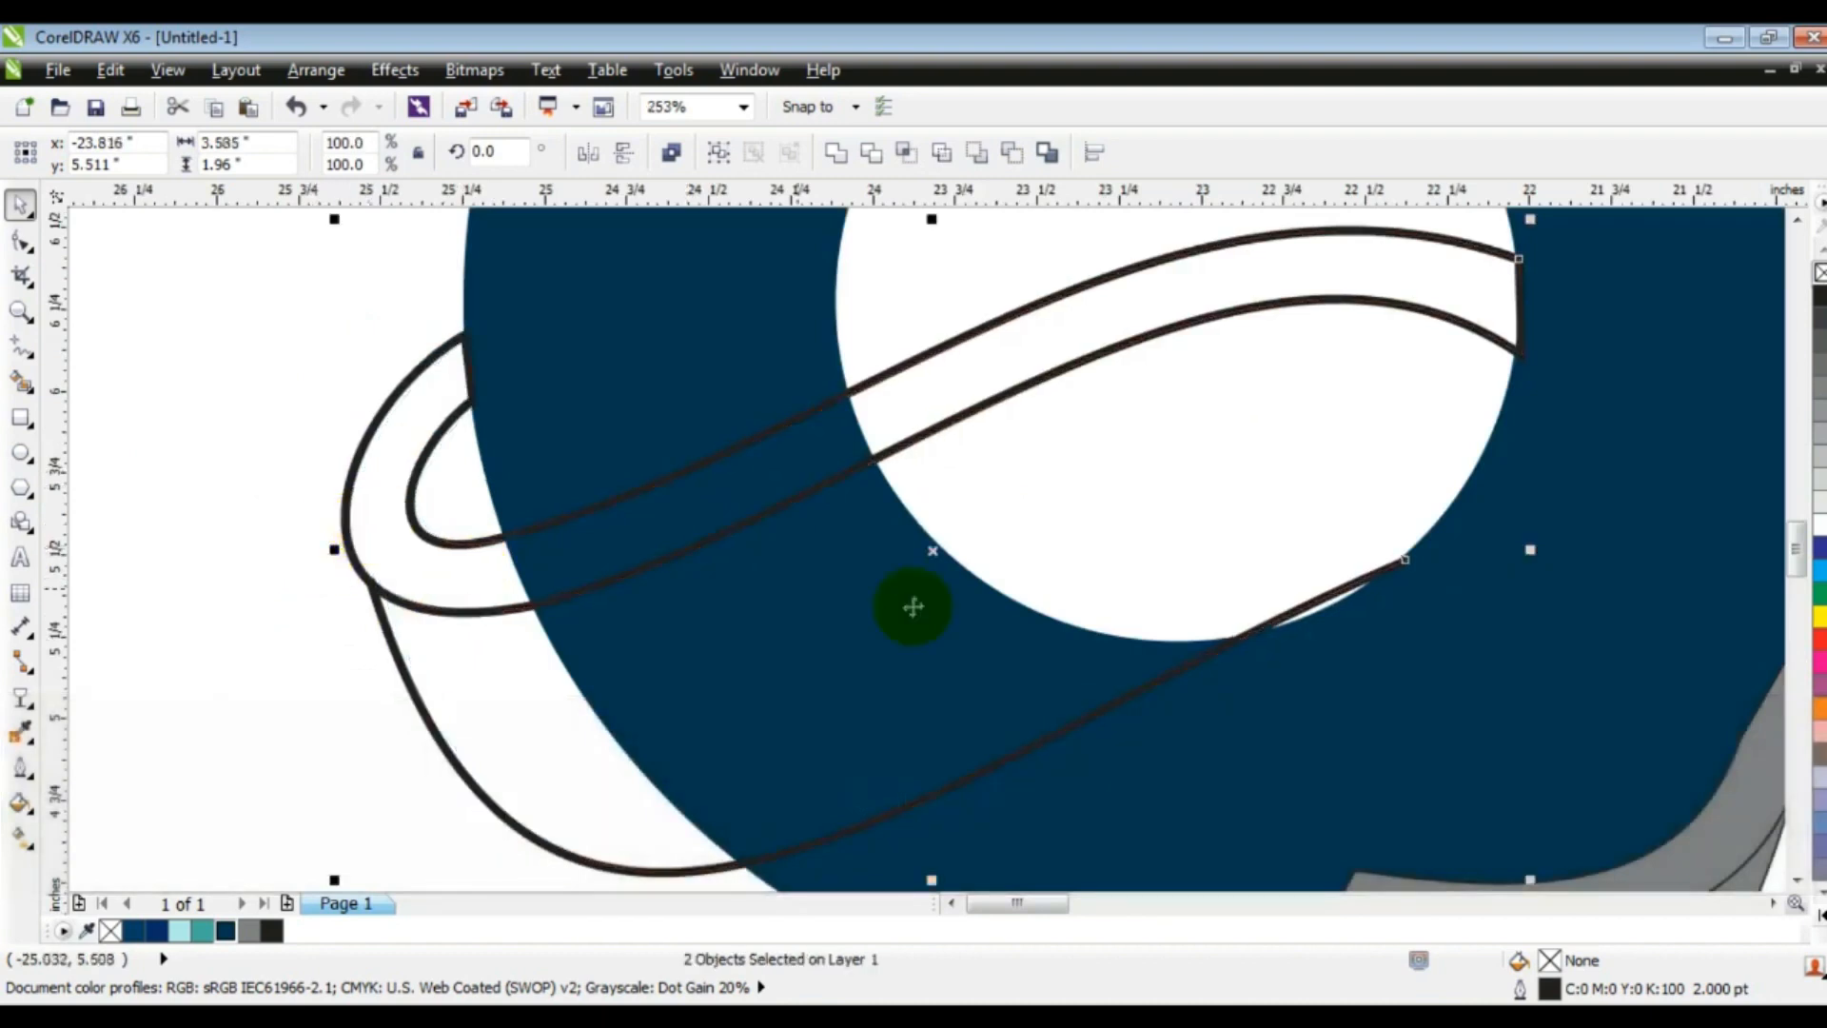
key(F3)
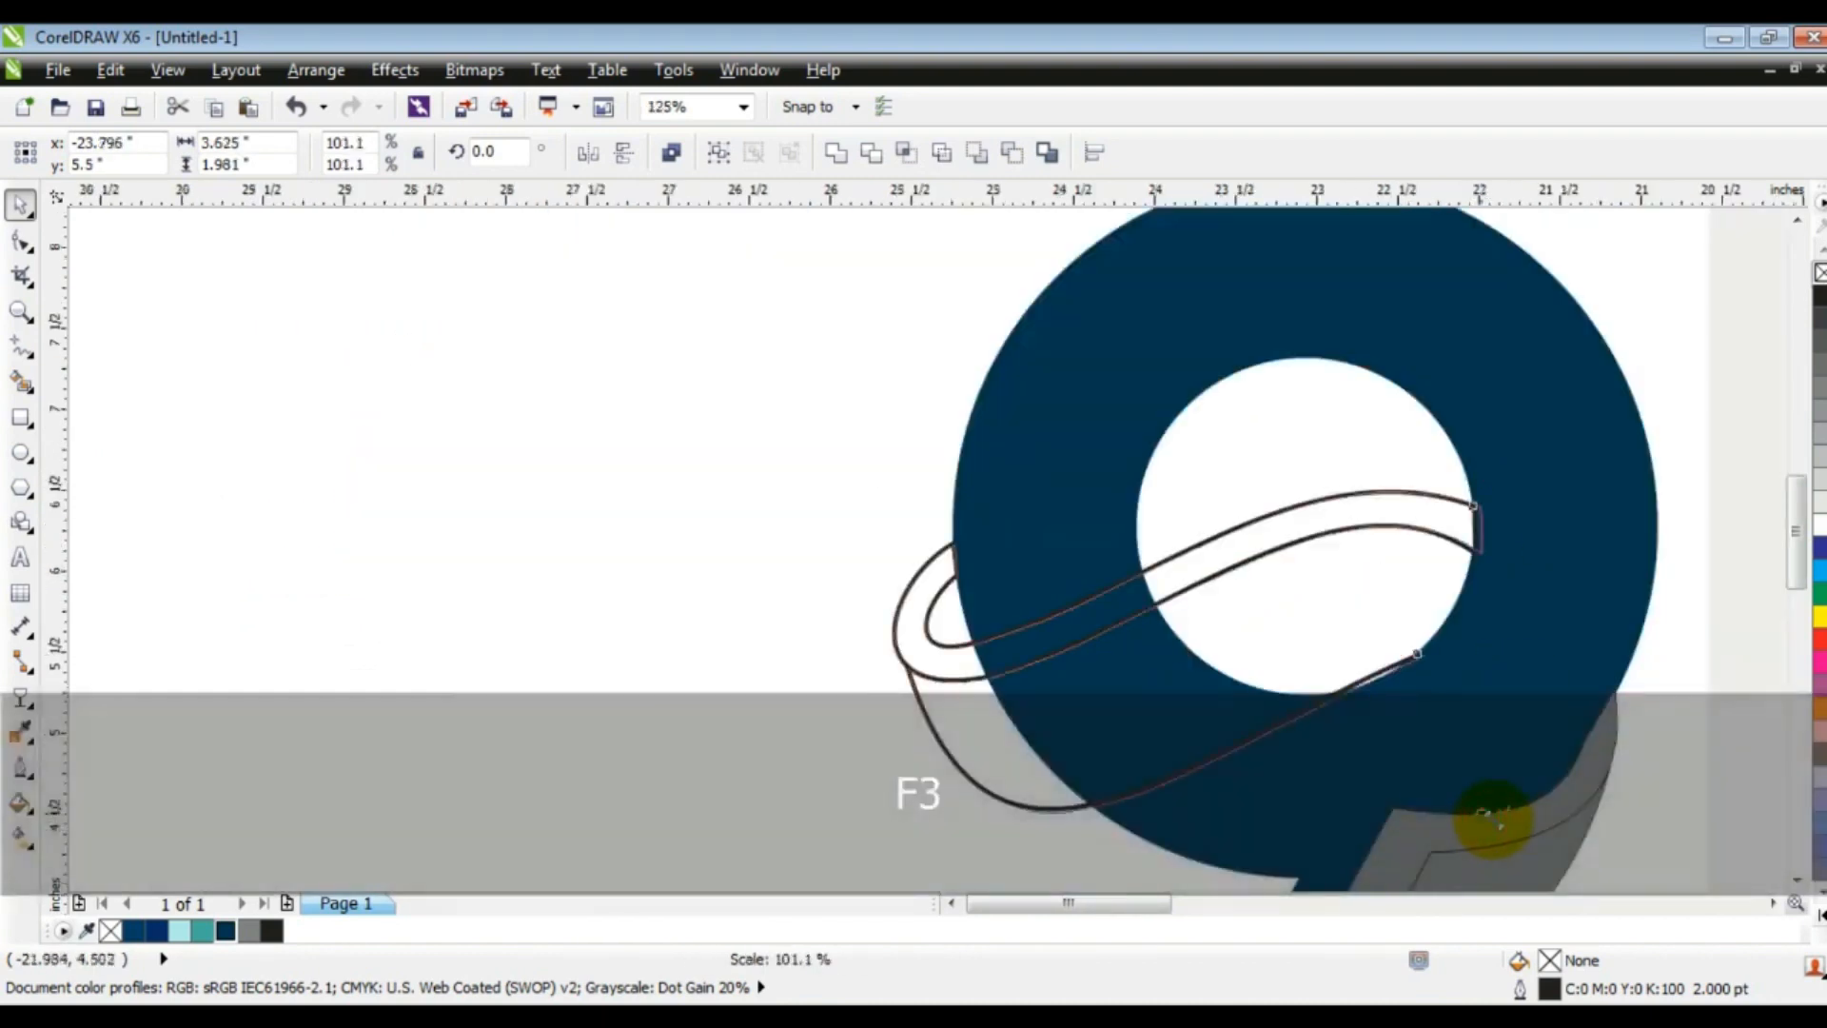
key(F3)
key(Escape)
Use Smart Fill to create grey shapes from every region of the upper ribbon, including its narrow band and broad face.
click(20, 311)
drag(653, 318, 1256, 665)
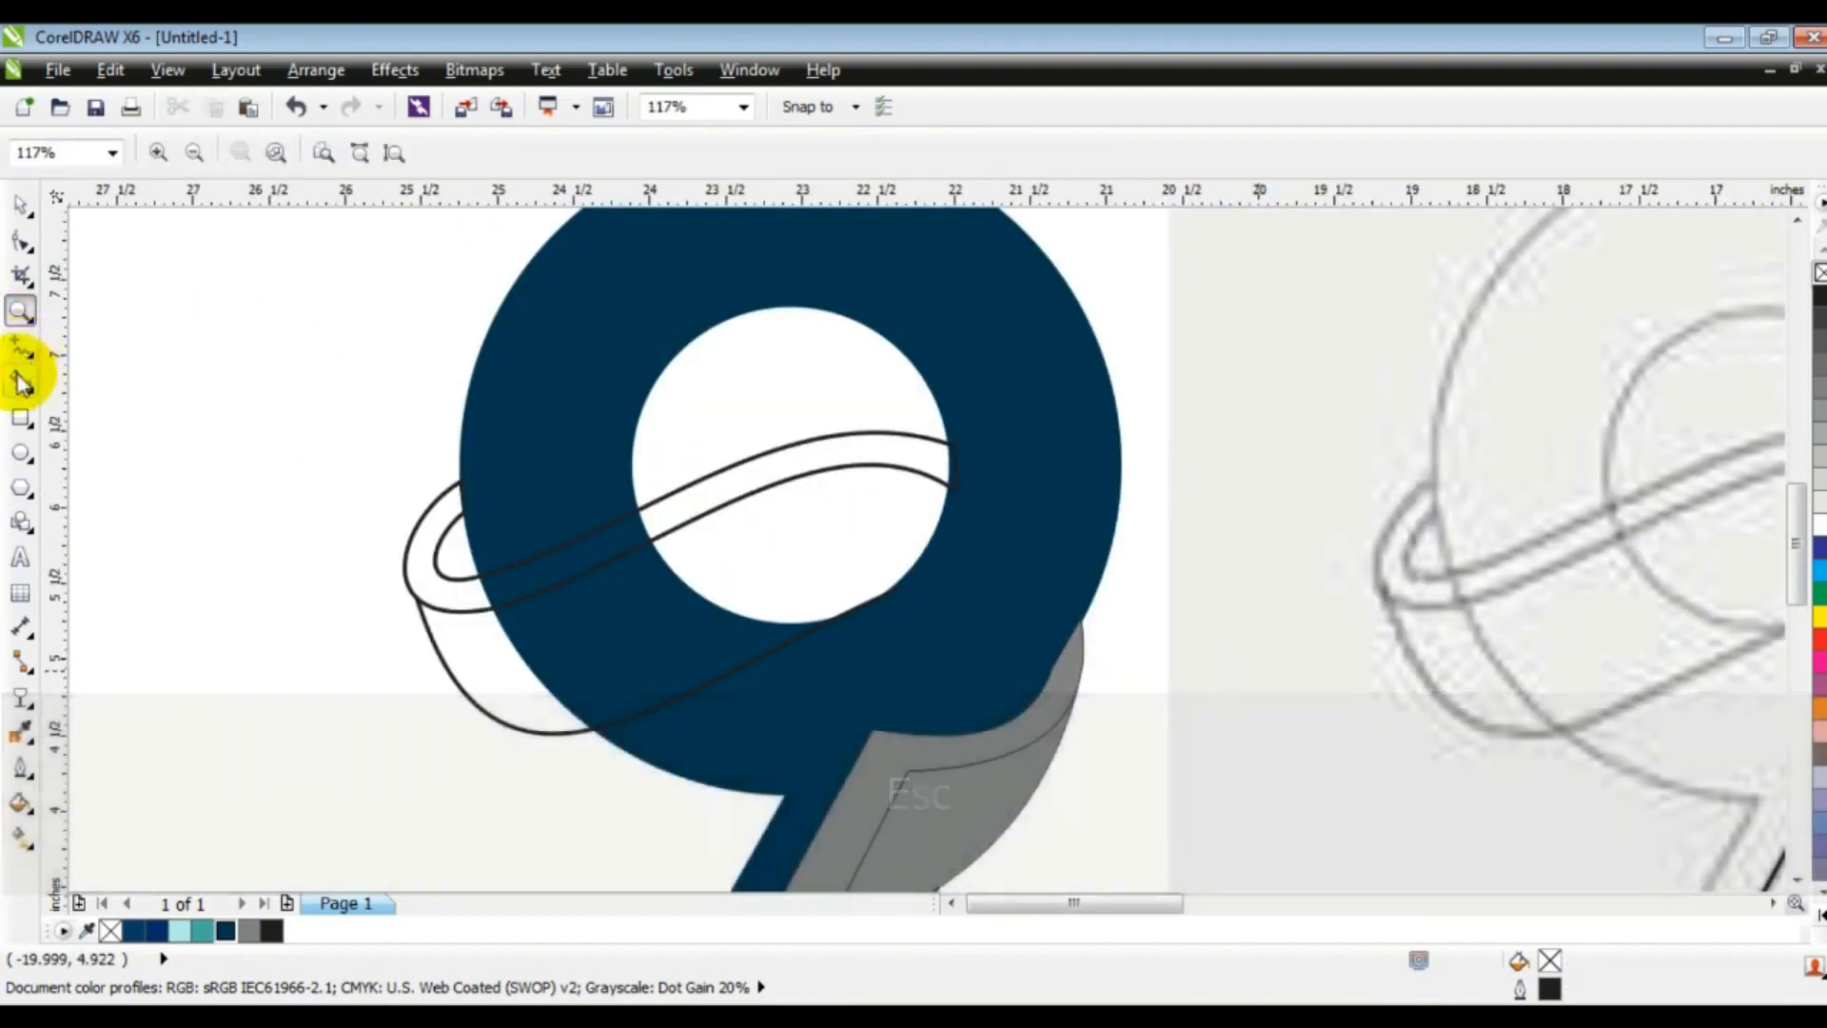
click(20, 375)
click(889, 451)
click(602, 531)
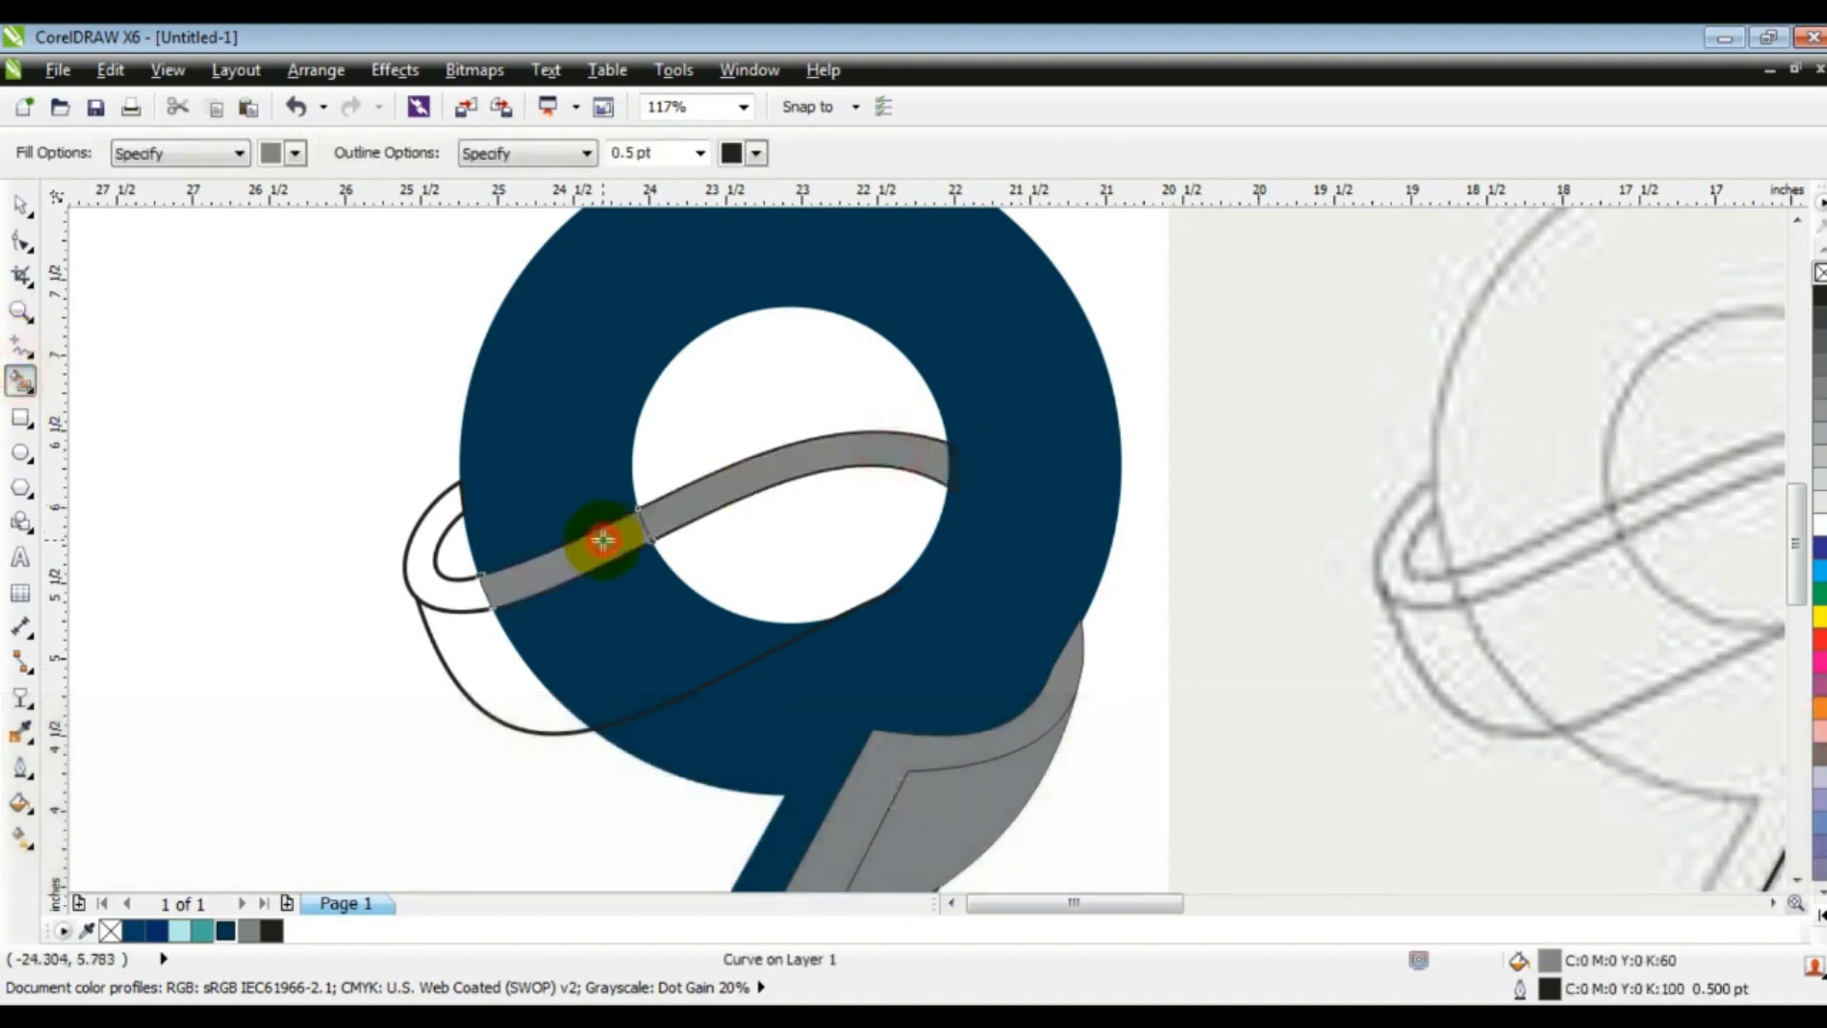
click(438, 582)
click(453, 631)
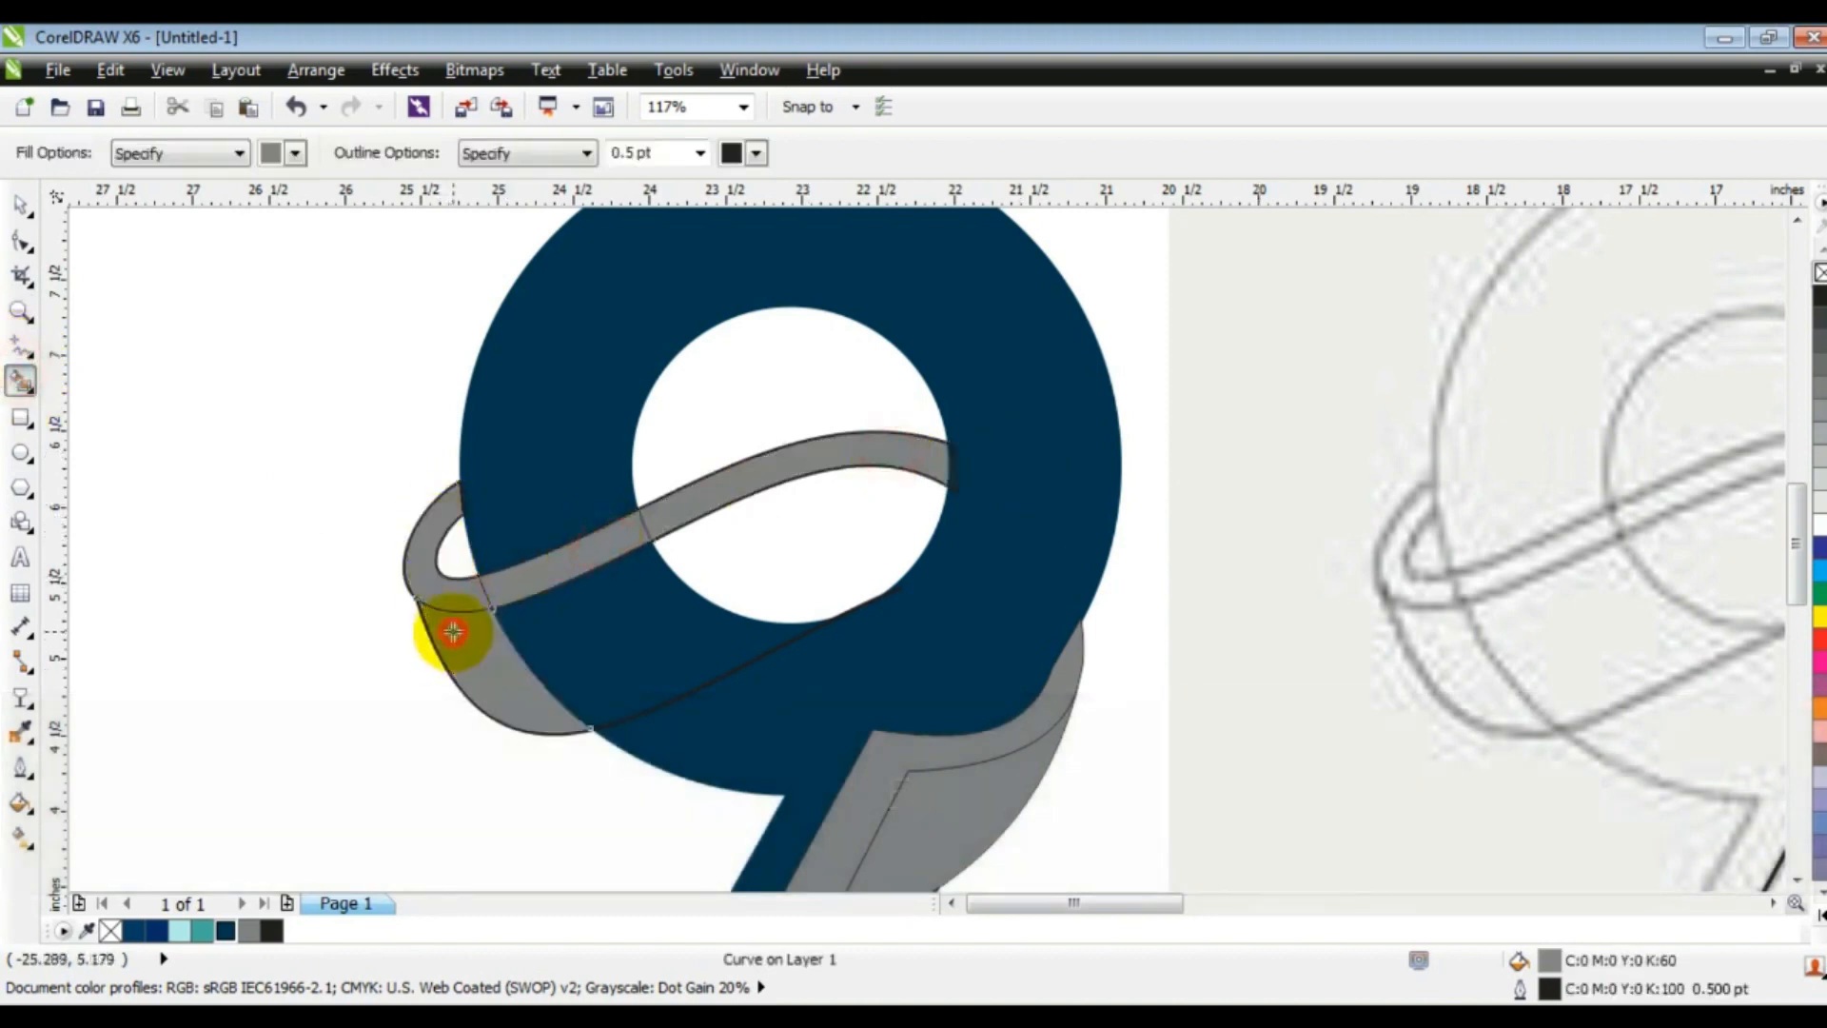
click(558, 641)
click(767, 546)
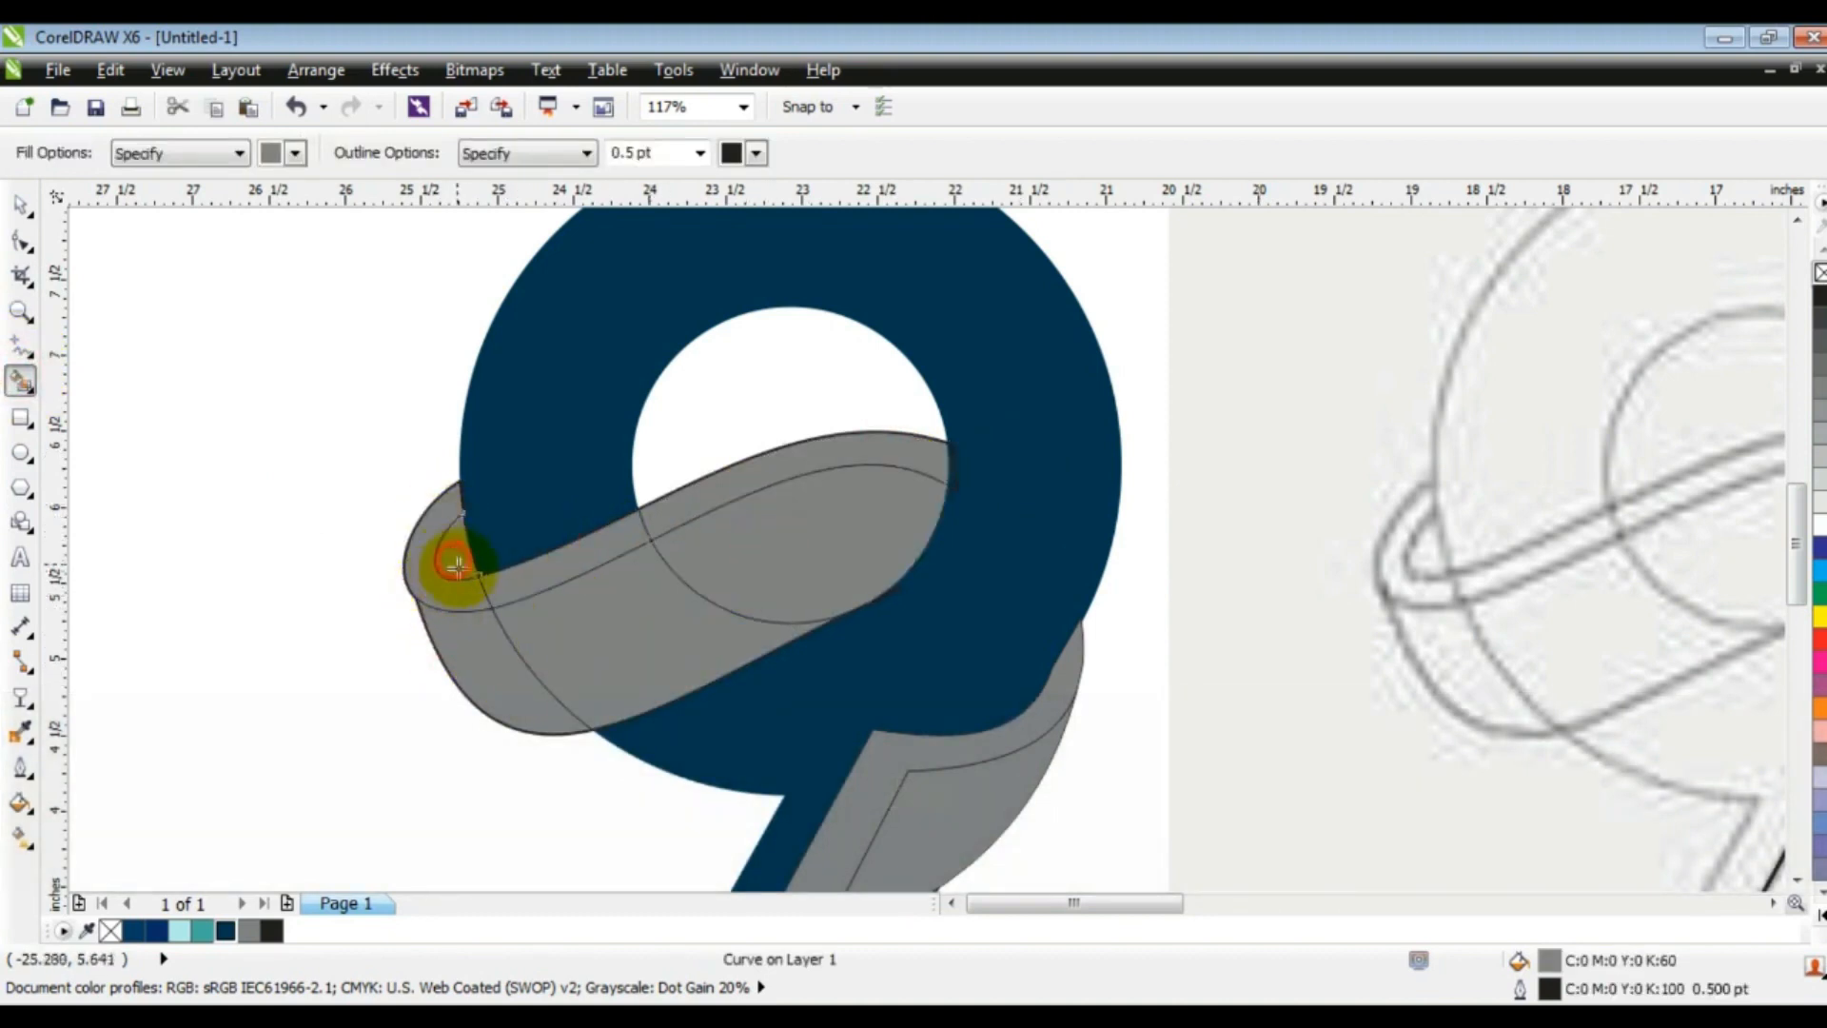
Weld the three grey pieces of the ribbon's narrow upper band into one shape.
click(21, 205)
click(196, 693)
click(396, 543)
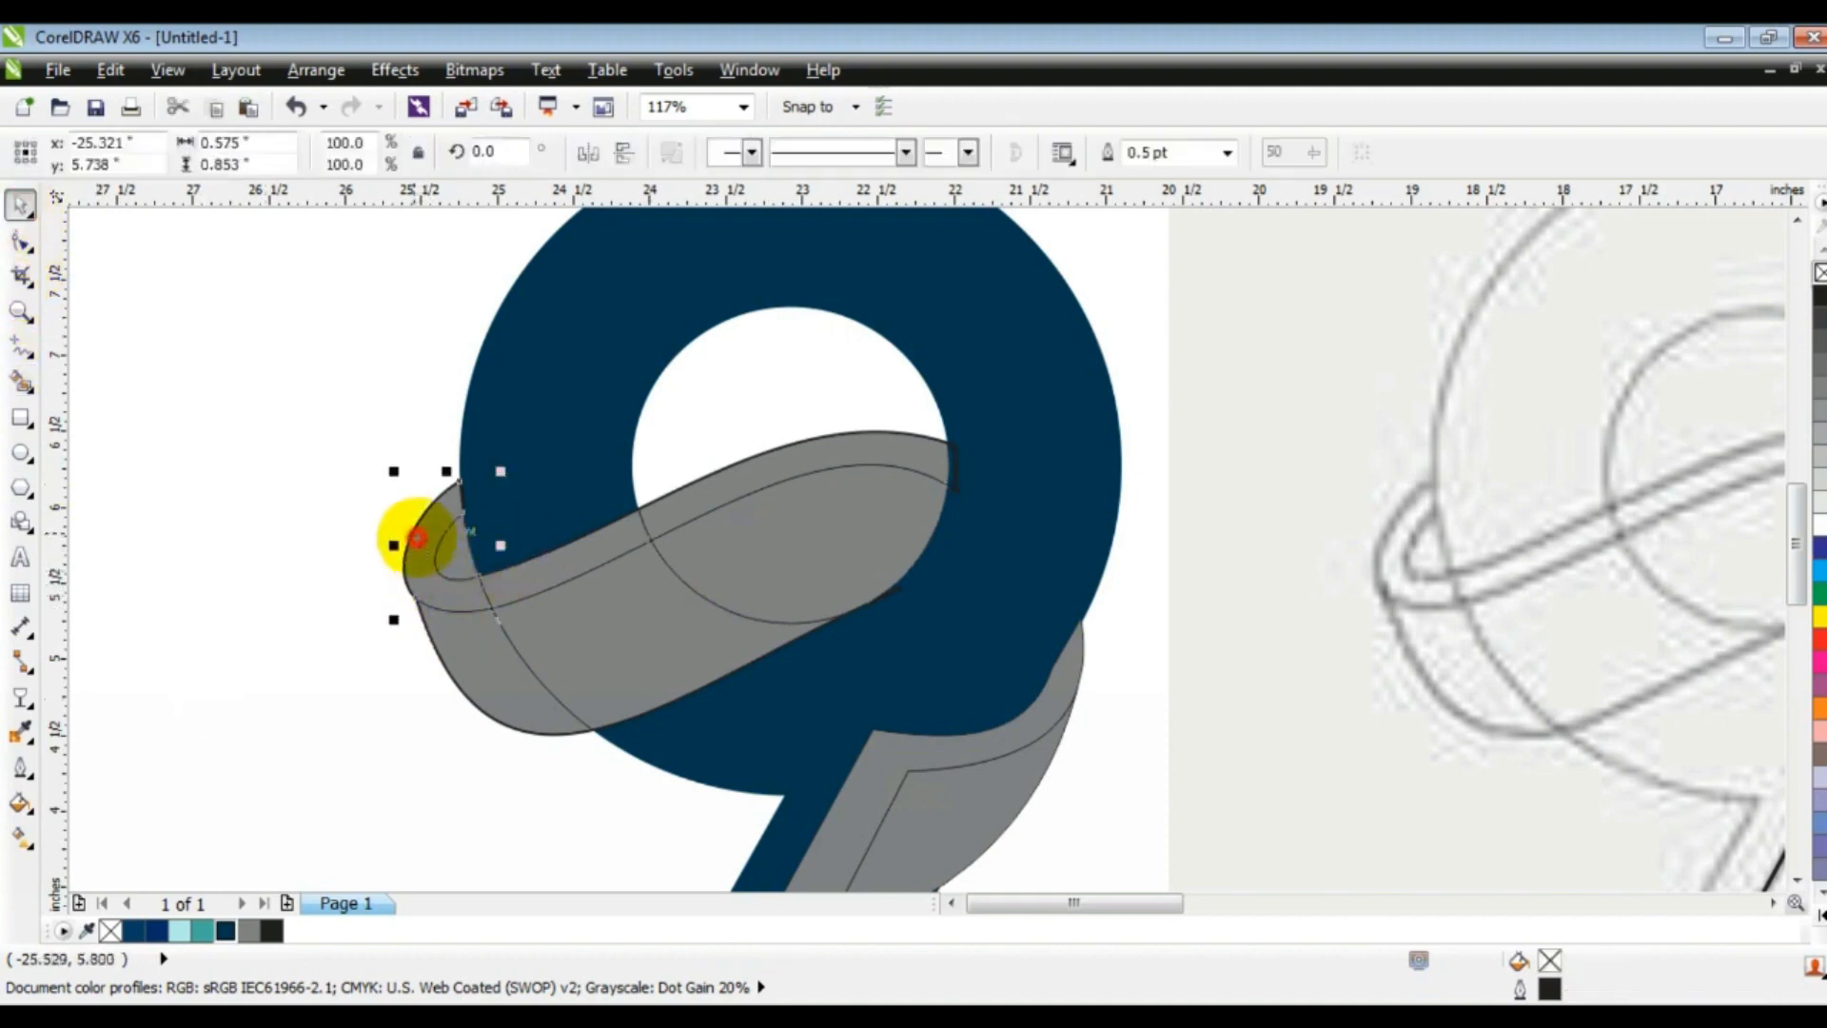
shift+click(521, 582)
shift+click(769, 487)
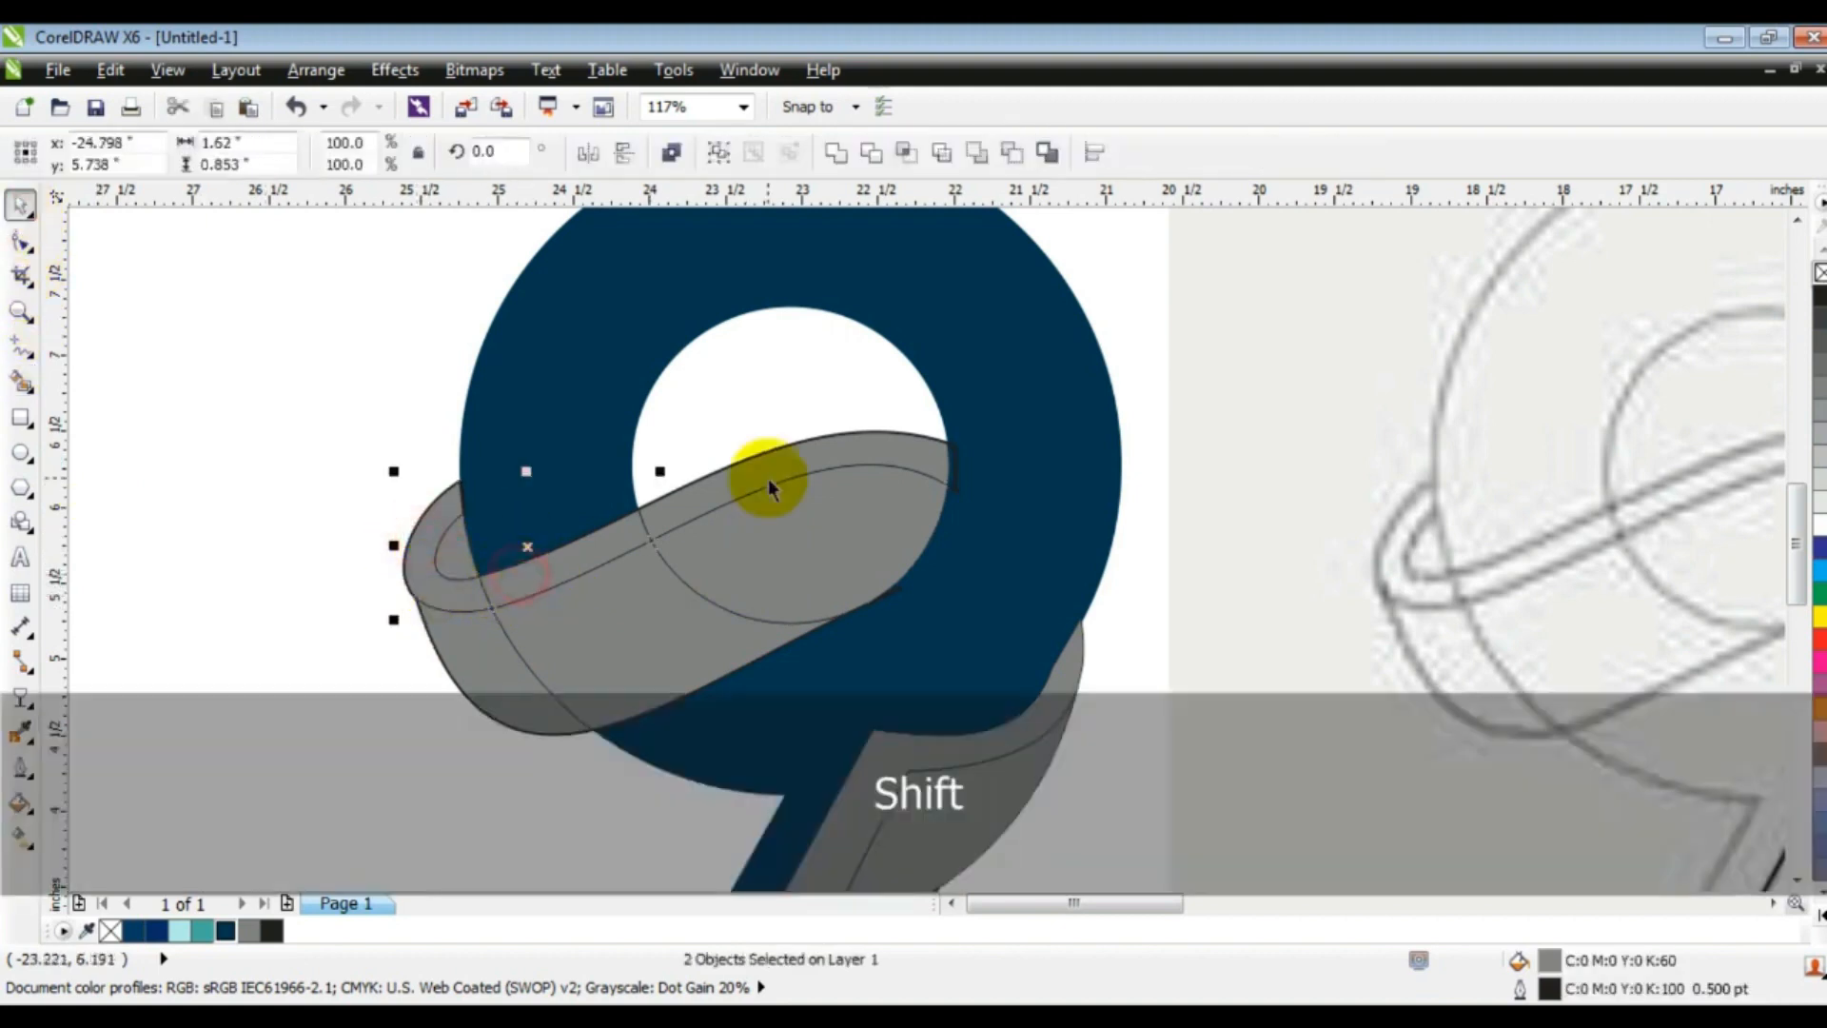
click(843, 155)
Weld the grey pieces of the ribbon's broad front face into one shape.
click(196, 701)
click(751, 546)
shift+click(589, 625)
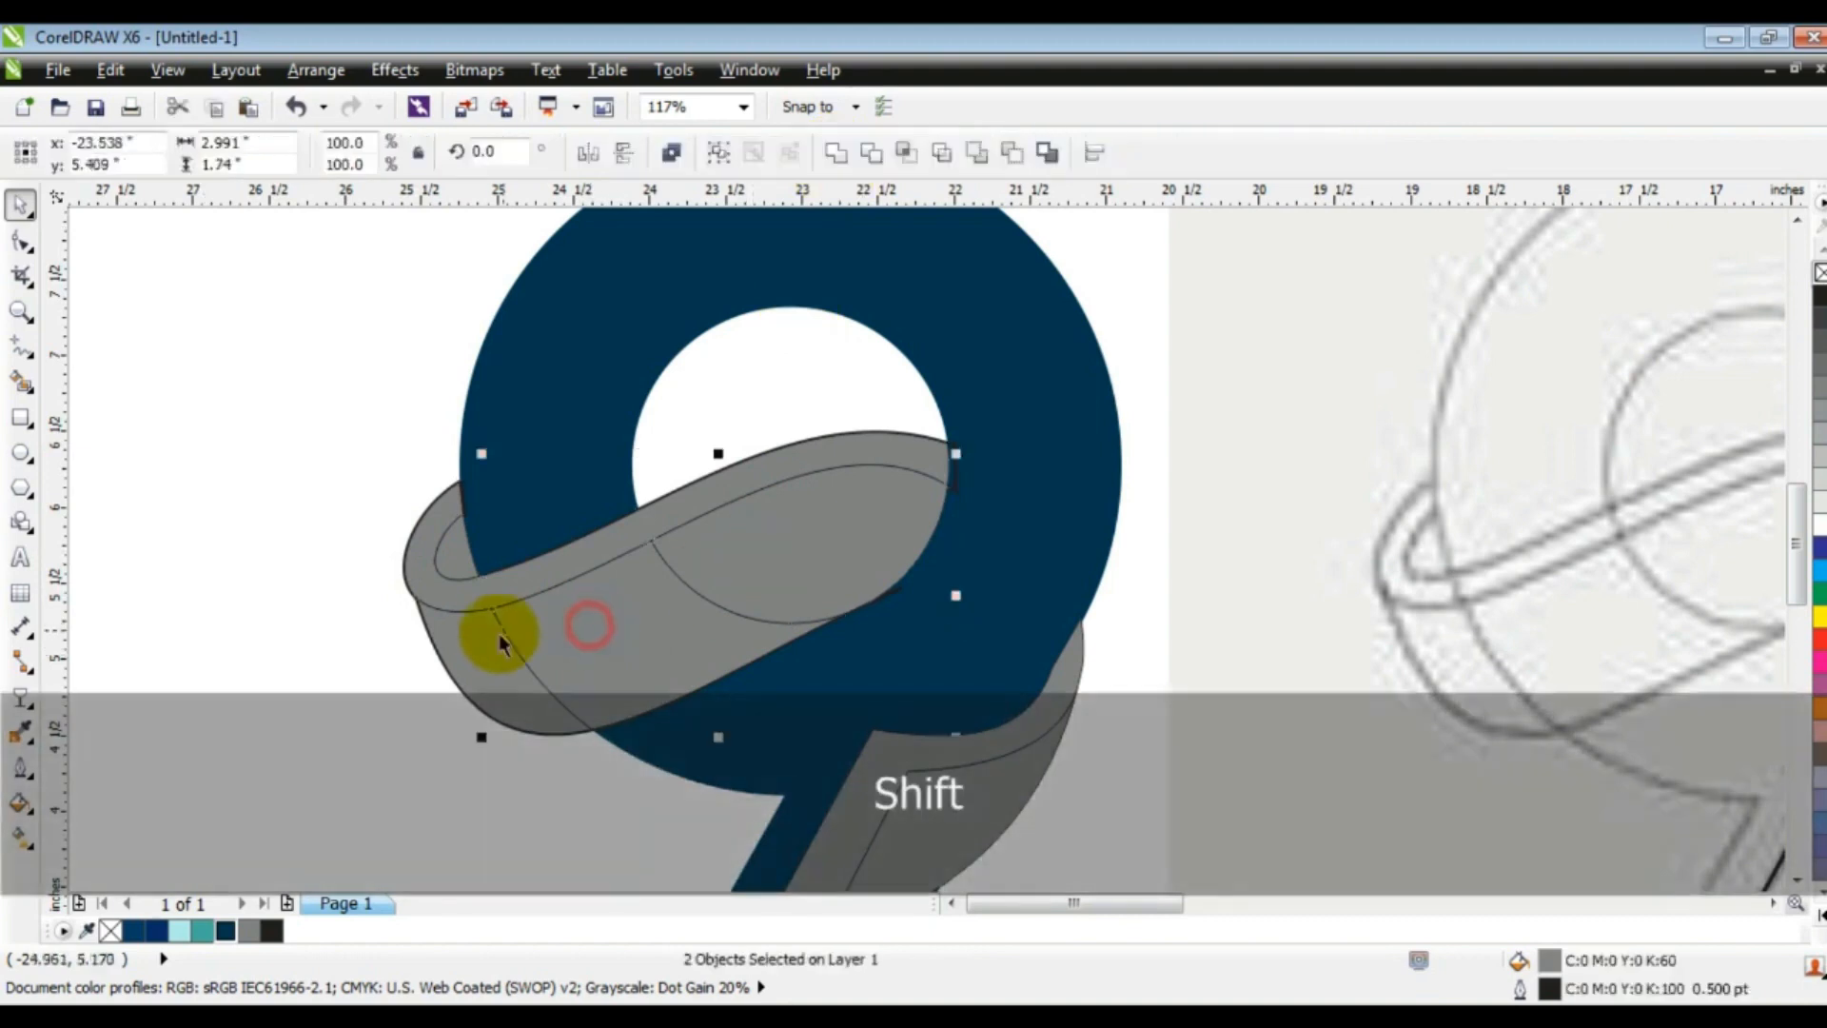
click(832, 152)
click(308, 521)
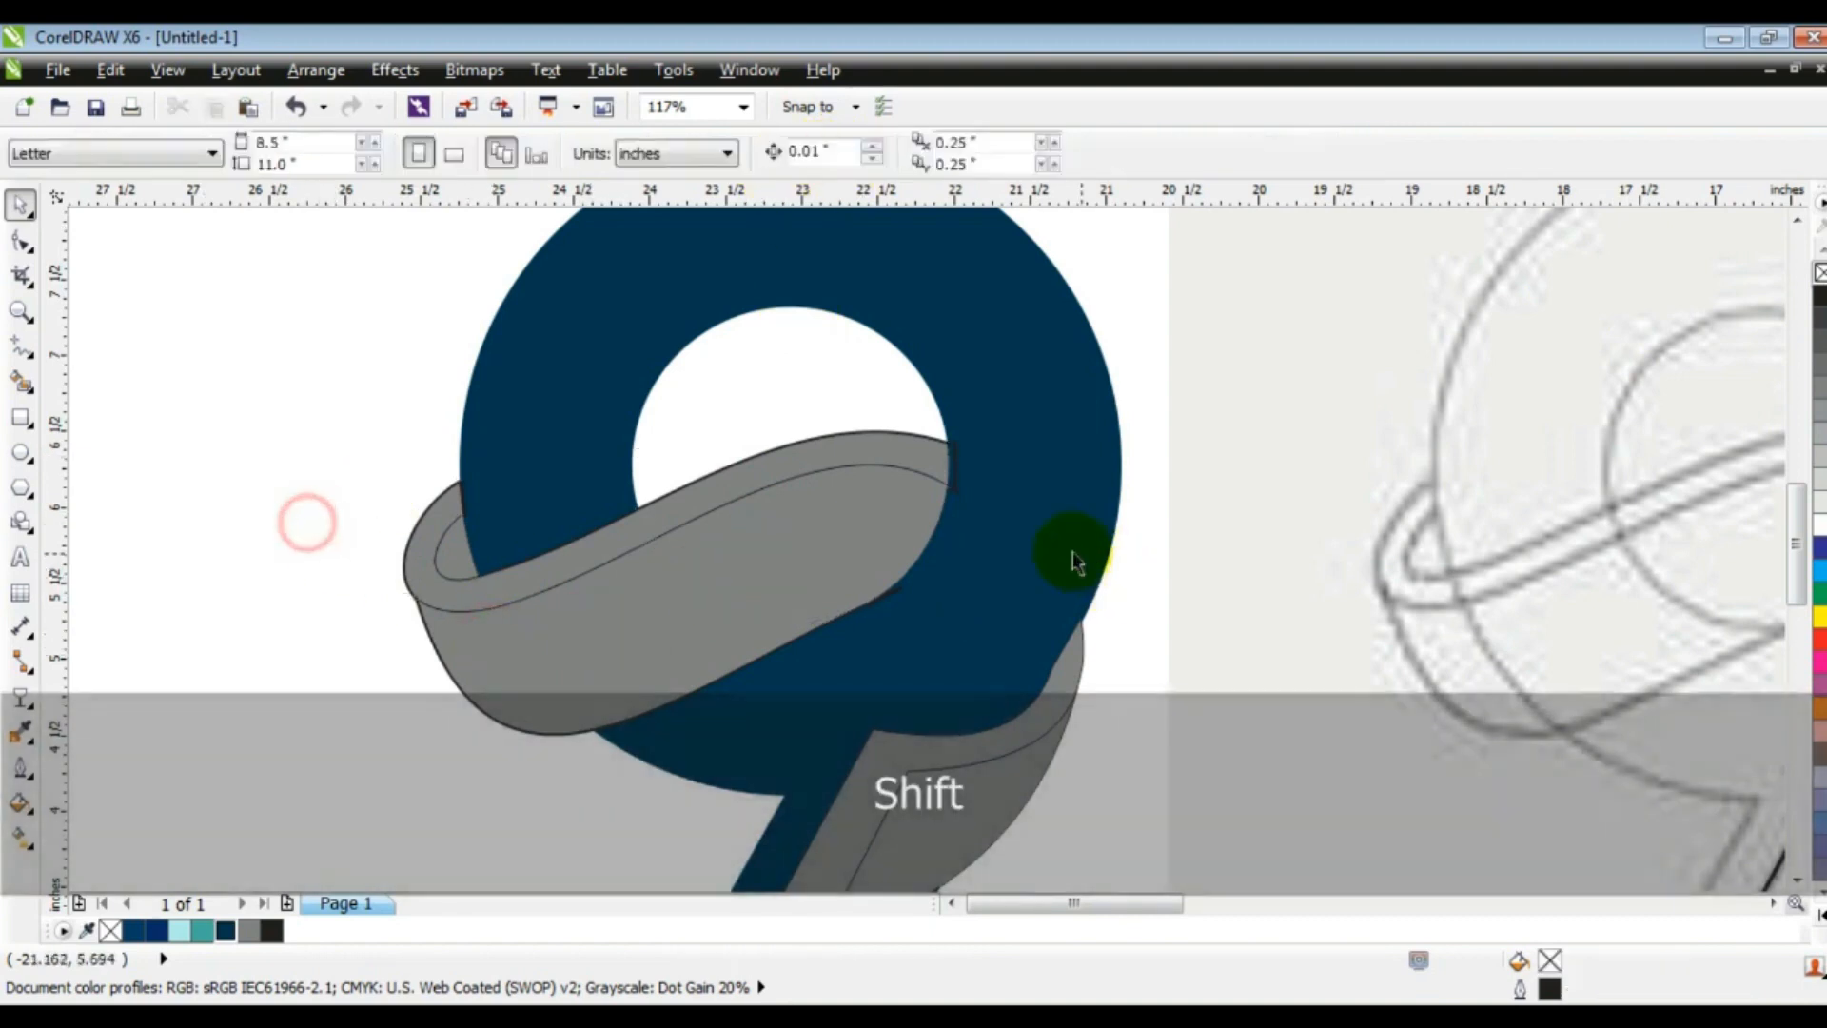
Delete the leftover traced band outline and select the remaining traced line at the ribbon's lower right end.
shift+click(961, 492)
key(Delete)
click(909, 602)
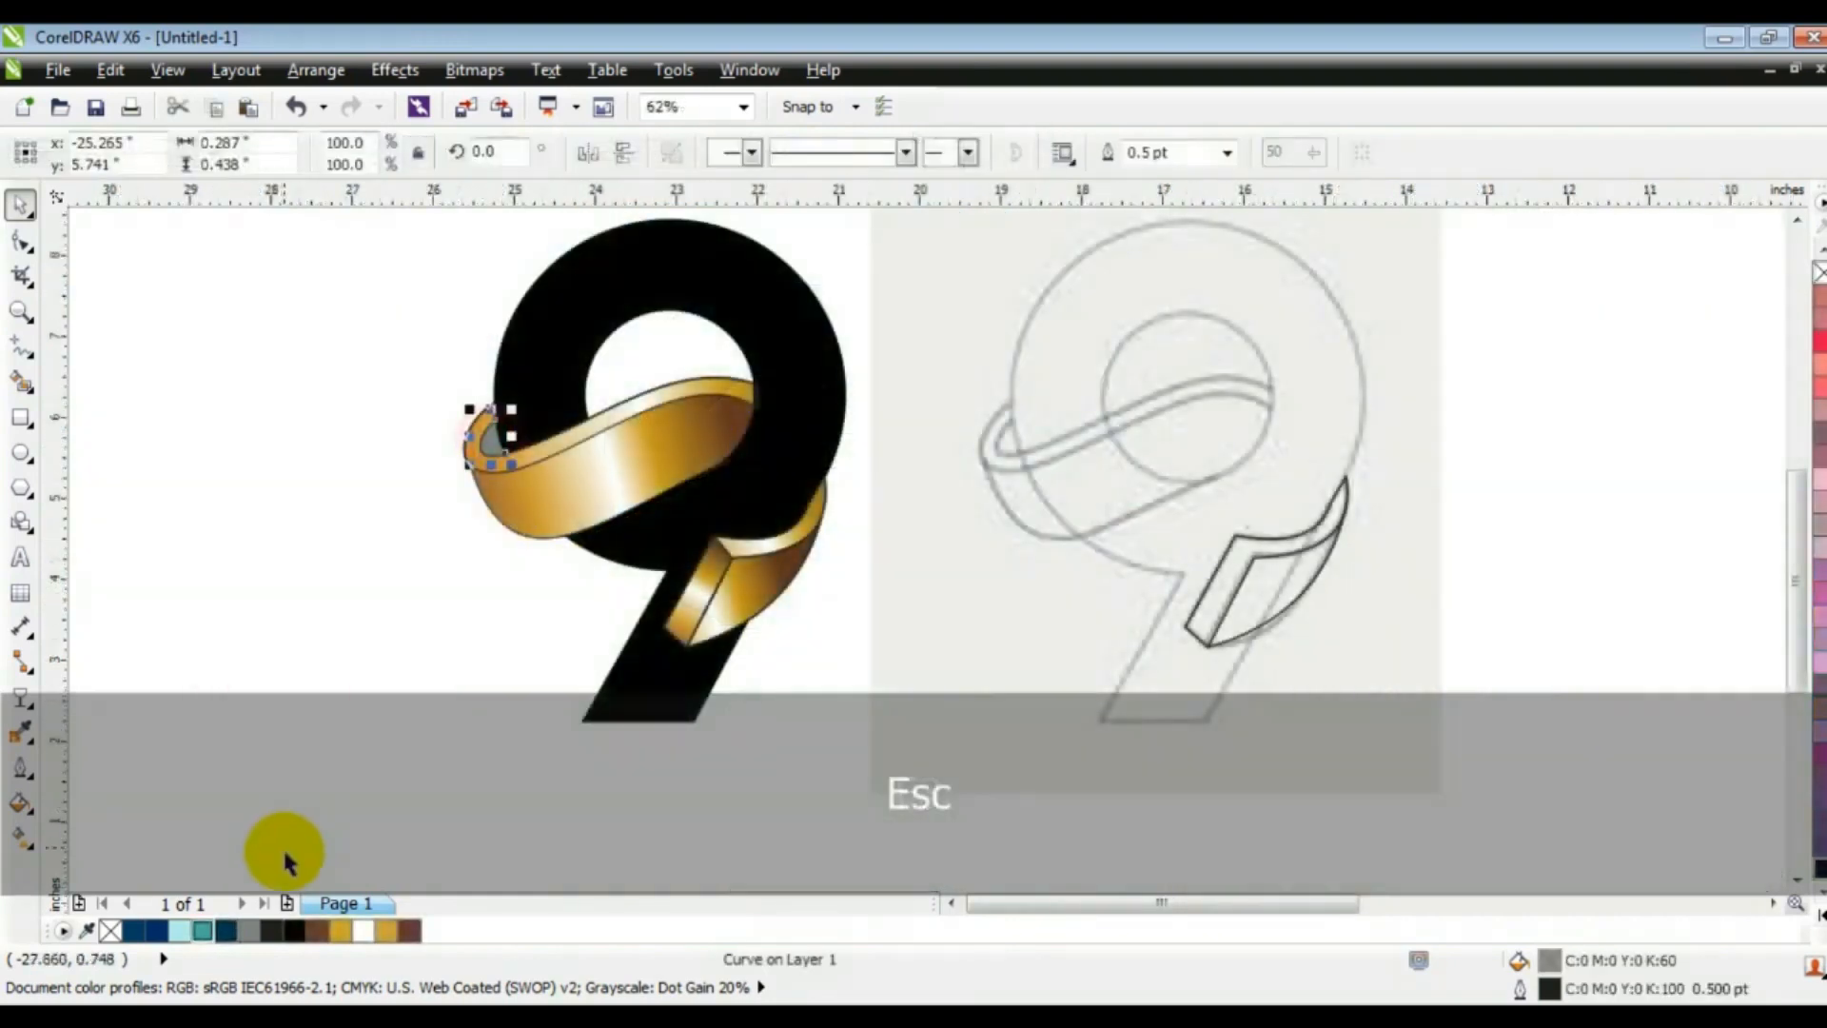
Select all pieces of the black and gold 9 and remove their outlines.
click(369, 711)
drag(842, 786, 375, 180)
right_click(1820, 273)
click(328, 429)
Select all nine objects of the finished 9 and group them.
drag(339, 805, 926, 196)
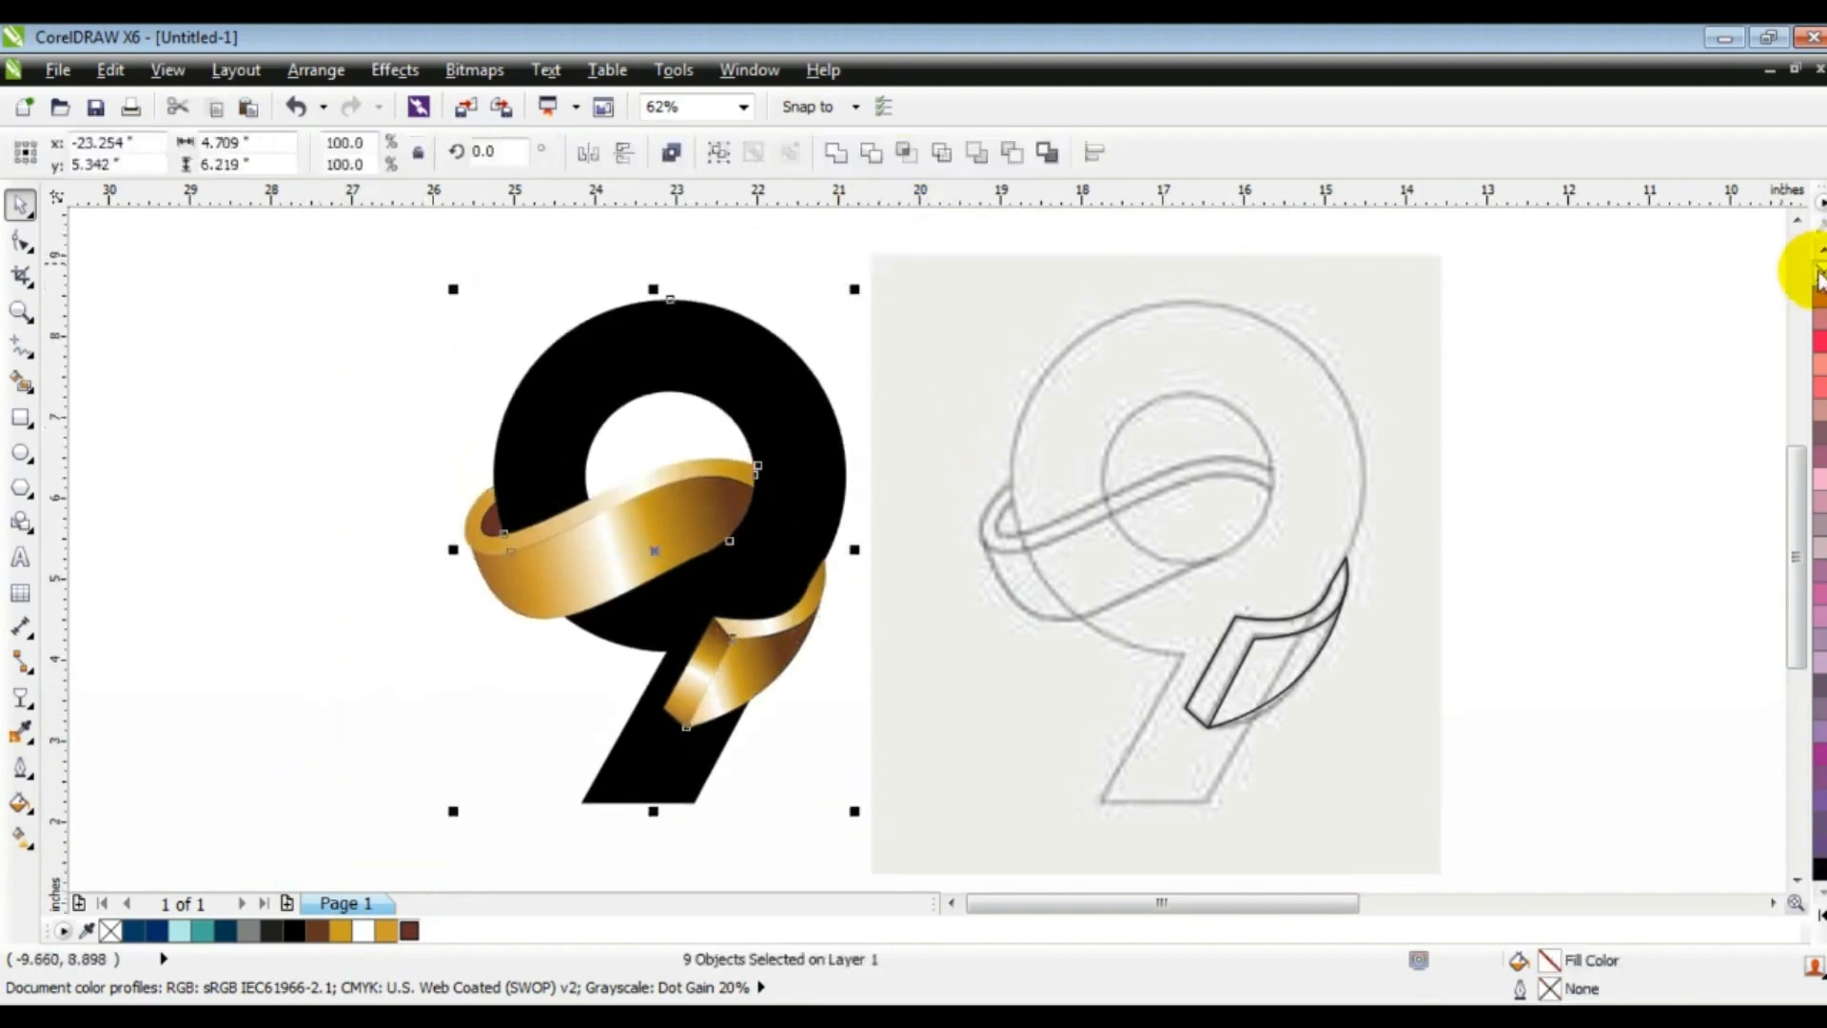
key(ctrl+g)
key(F3)
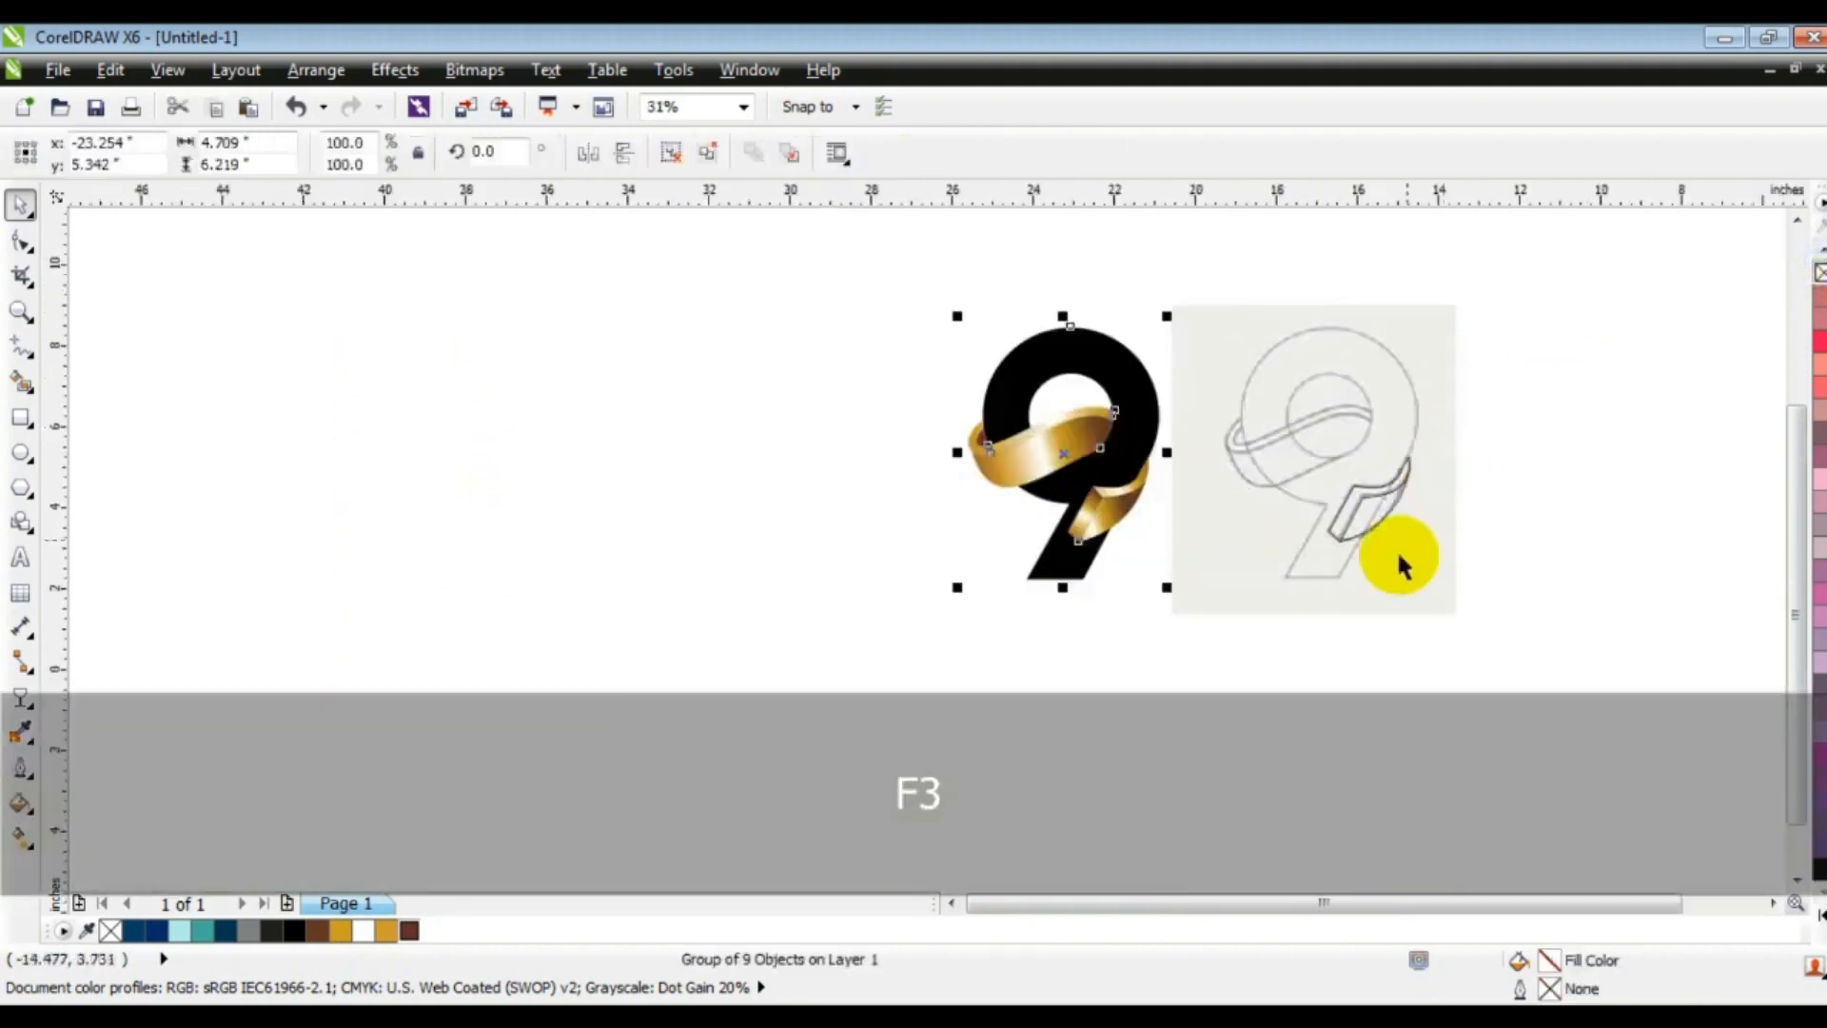
key(Escape)
Move the sketch bitmap horizontally to the left of the finished 9 and delete the leftover traced fold outlines.
mouse_move(1309, 562)
mouse_down()
mouse_move(1133, 514)
mouse_move(795, 506)
mouse_up()
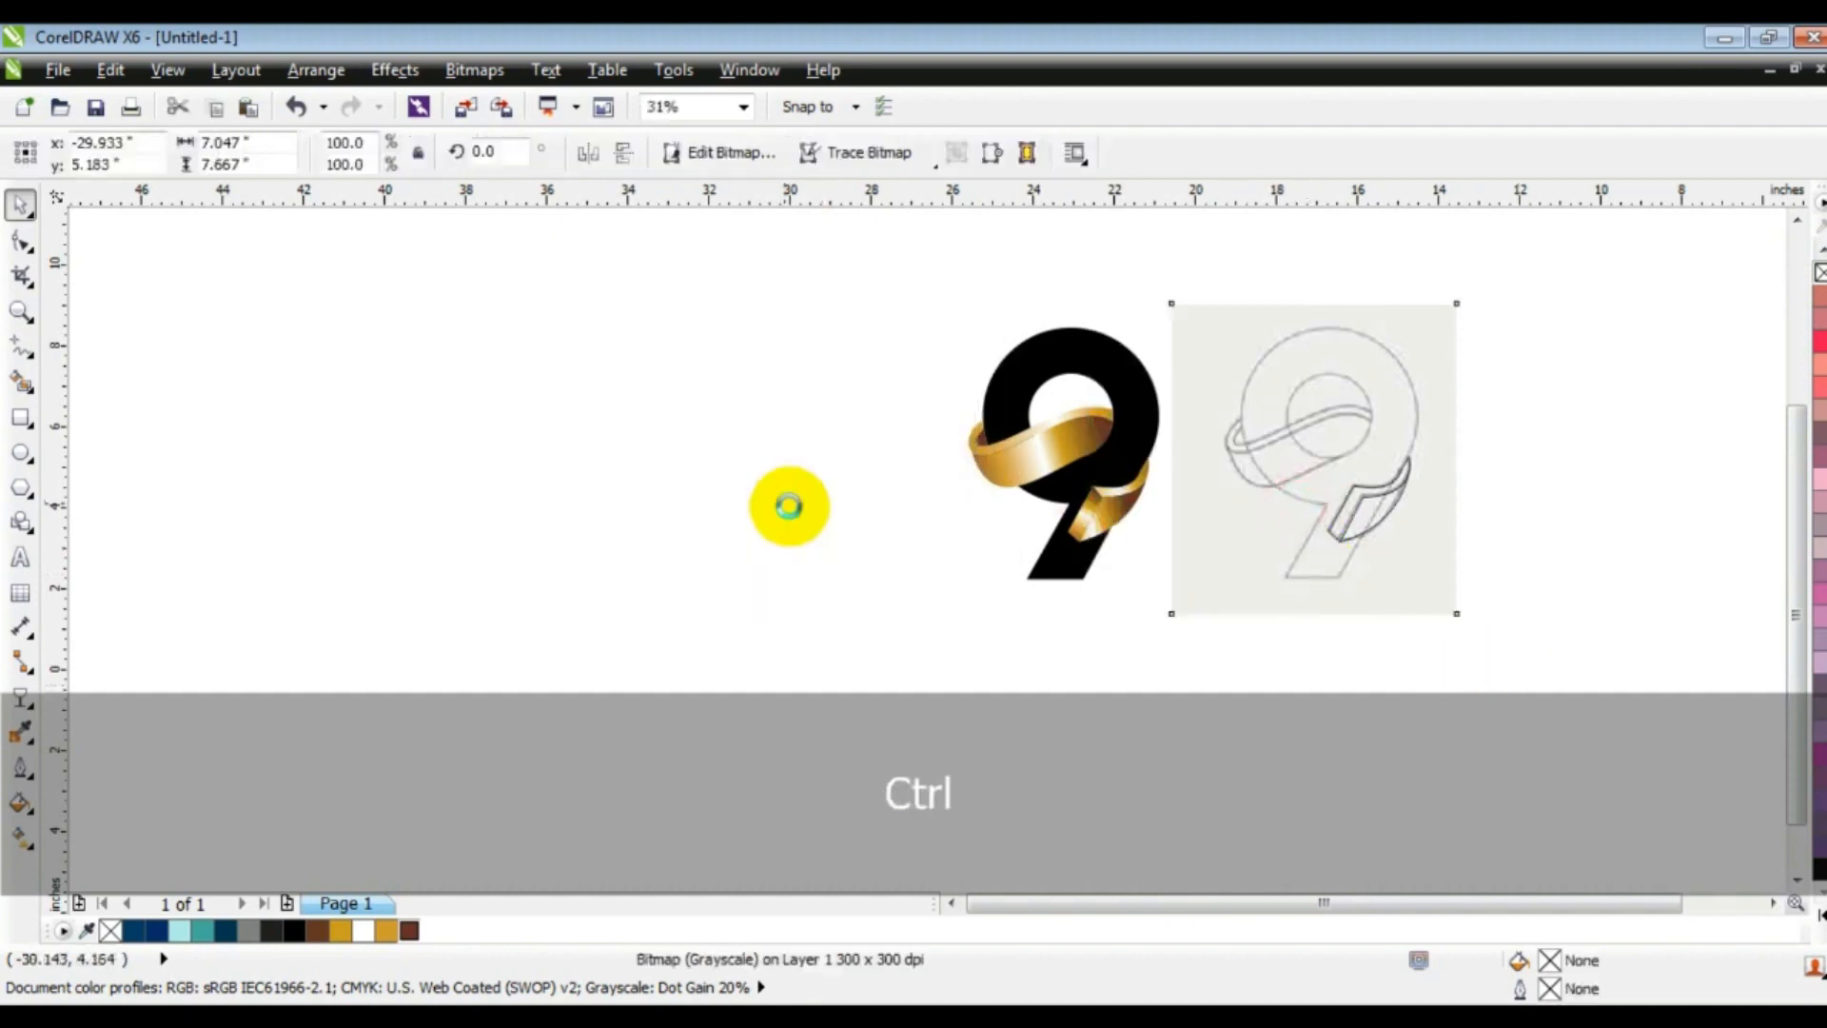
click(1228, 617)
mouse_move(1538, 388)
mouse_down()
mouse_move(1265, 591)
mouse_move(1211, 604)
mouse_up()
key(Delete)
drag(1354, 689, 612, 244)
key(shift+F2)
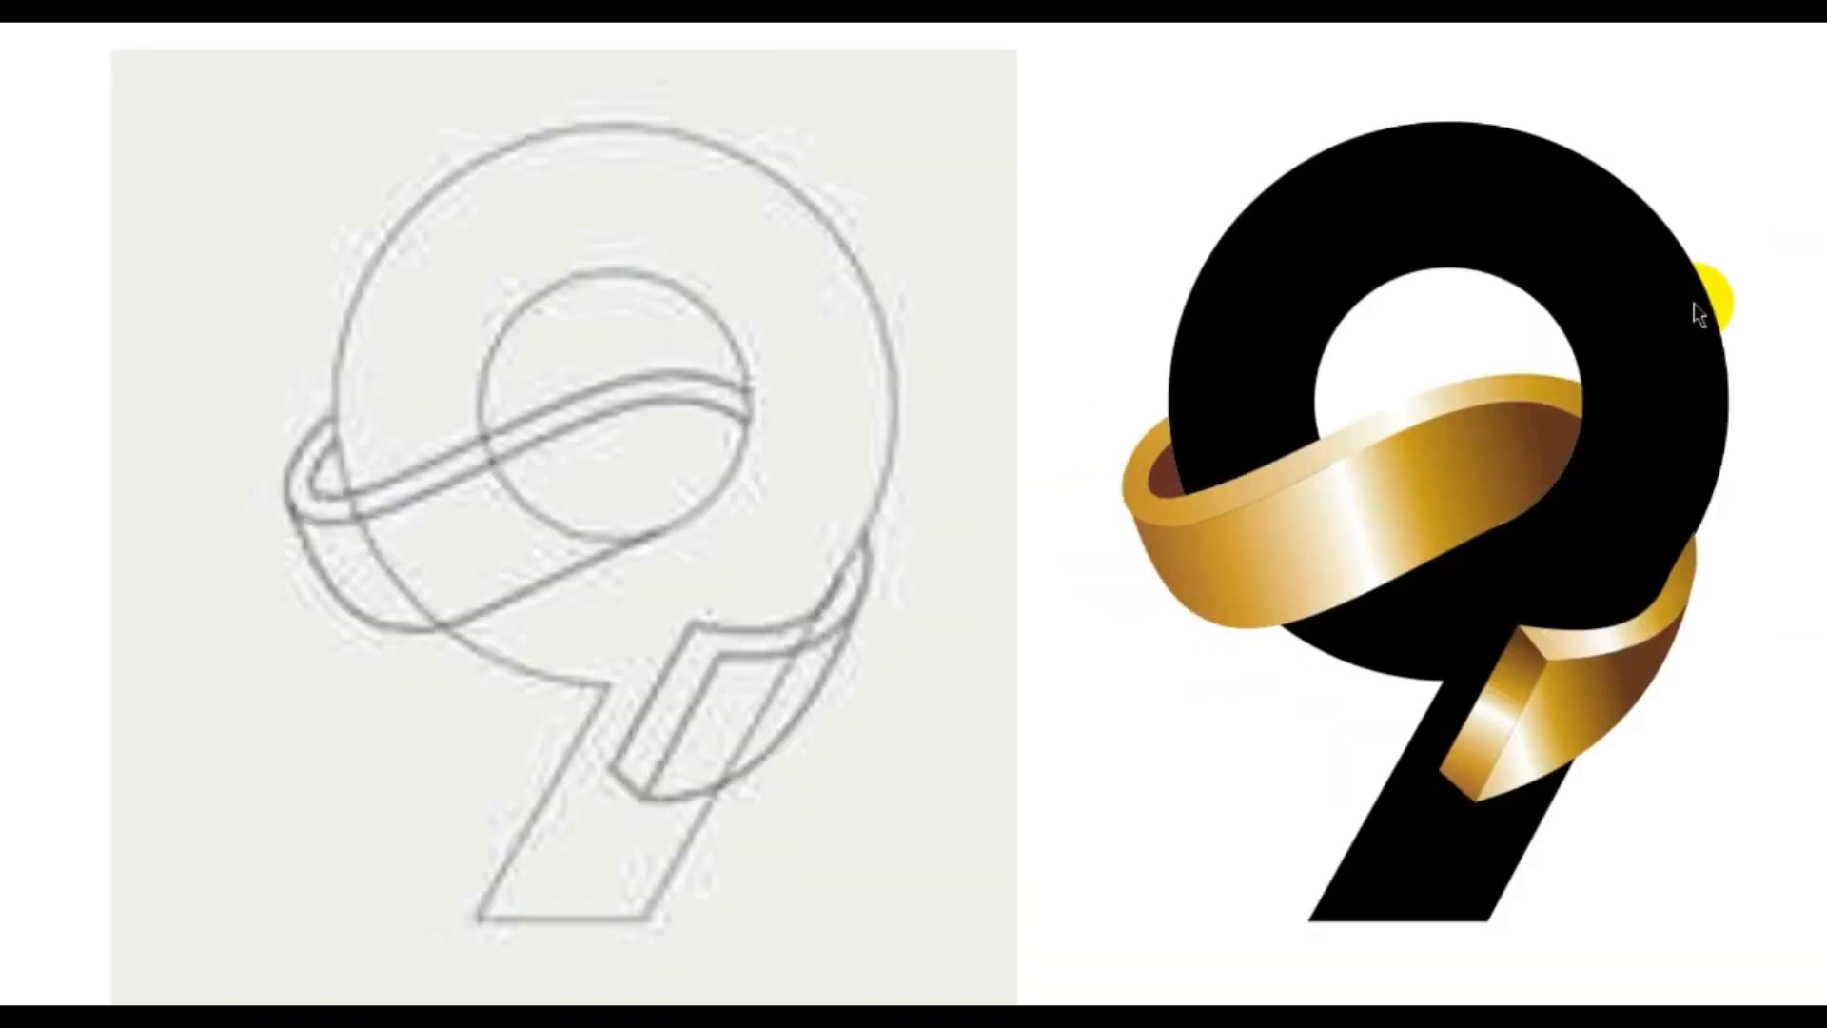